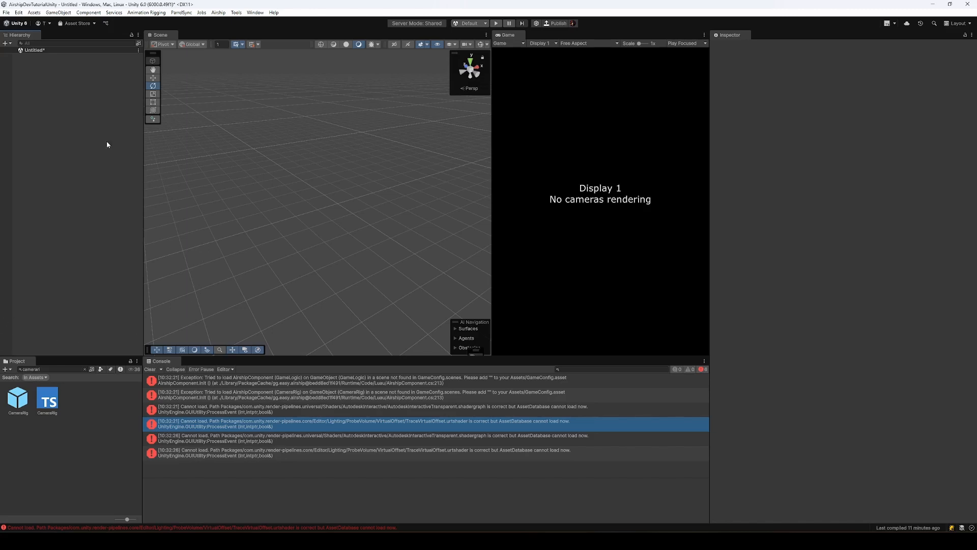
# Create a new scene from the Empty scene template.
pyautogui.click(6, 12)
pyautogui.click(20, 20)
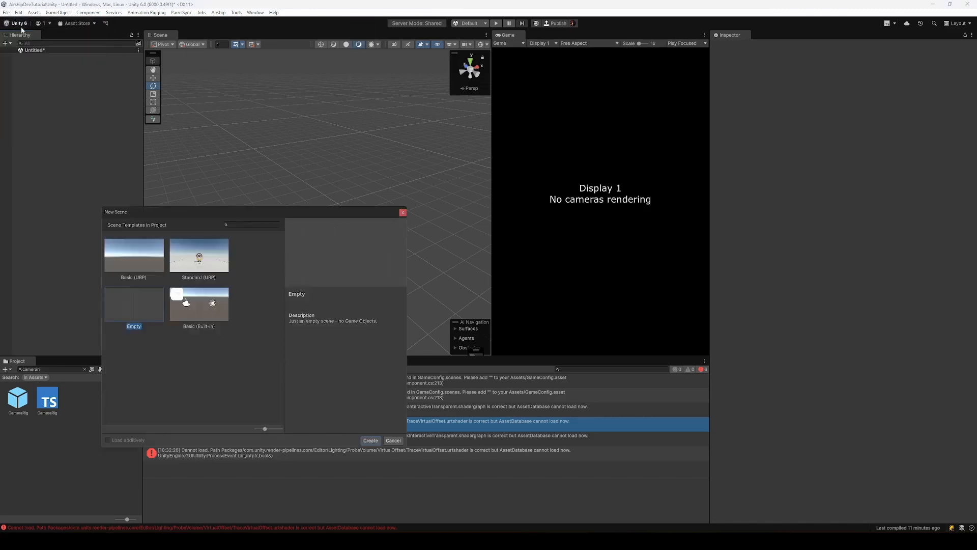
pyautogui.doubleClick(136, 312)
# Save the scene as MyVoxelLevel.unity in the _MyGame/AirshipDev02 folder, replacing the existing file.
pyautogui.hotkey('ctrl', 's')
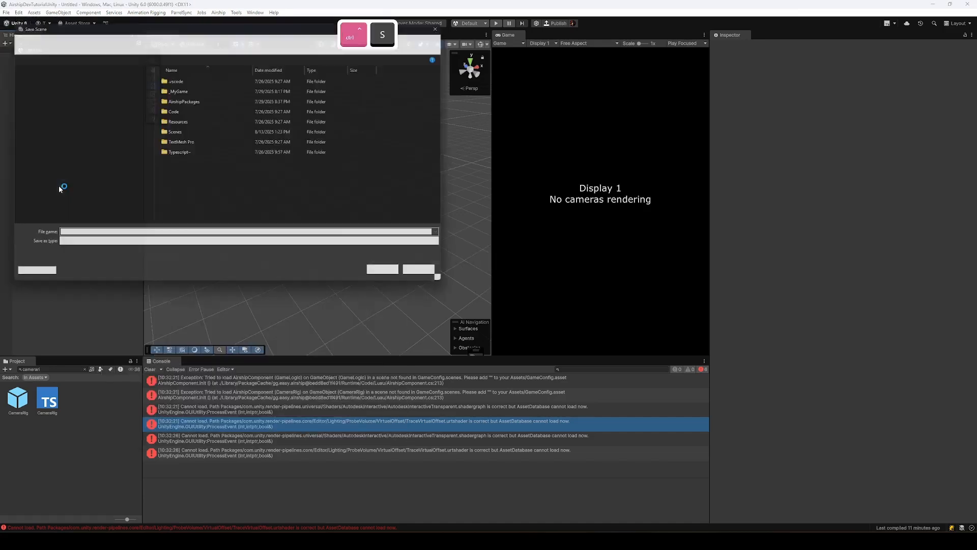
pyautogui.doubleClick(175, 89)
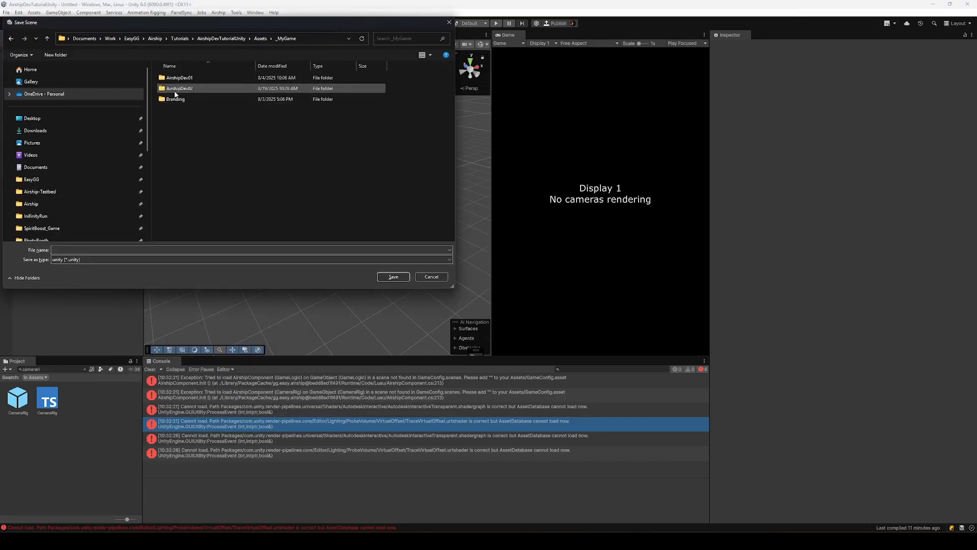
pyautogui.doubleClick(176, 90)
pyautogui.doubleClick(197, 78)
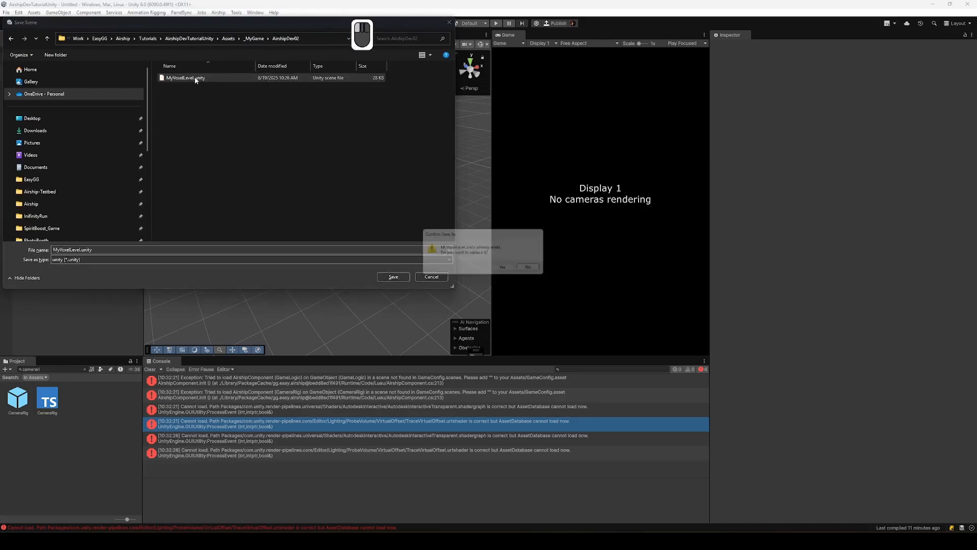
pyautogui.click(507, 271)
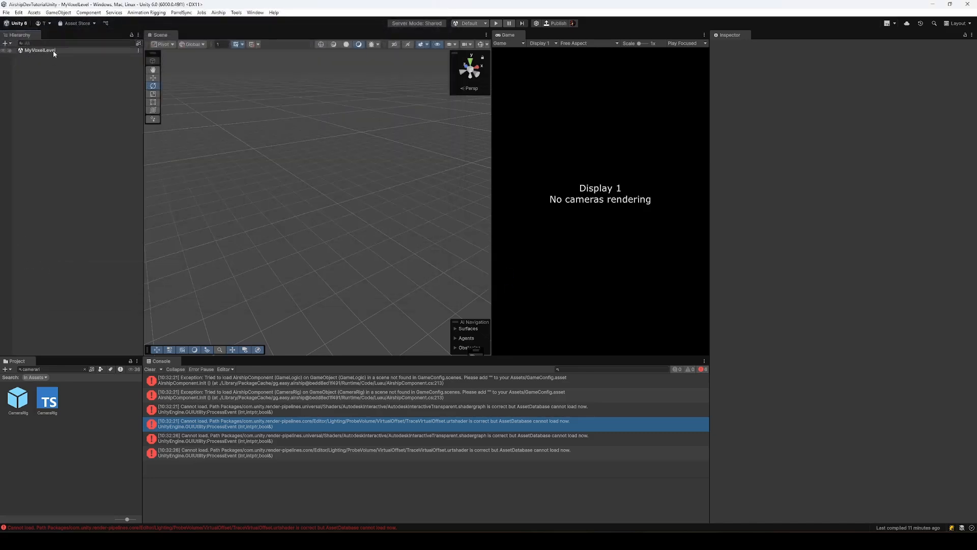
# Open the Game Config and remove the MyVoxelLevel entry from the Game Scenes list.
pyautogui.click(537, 24)
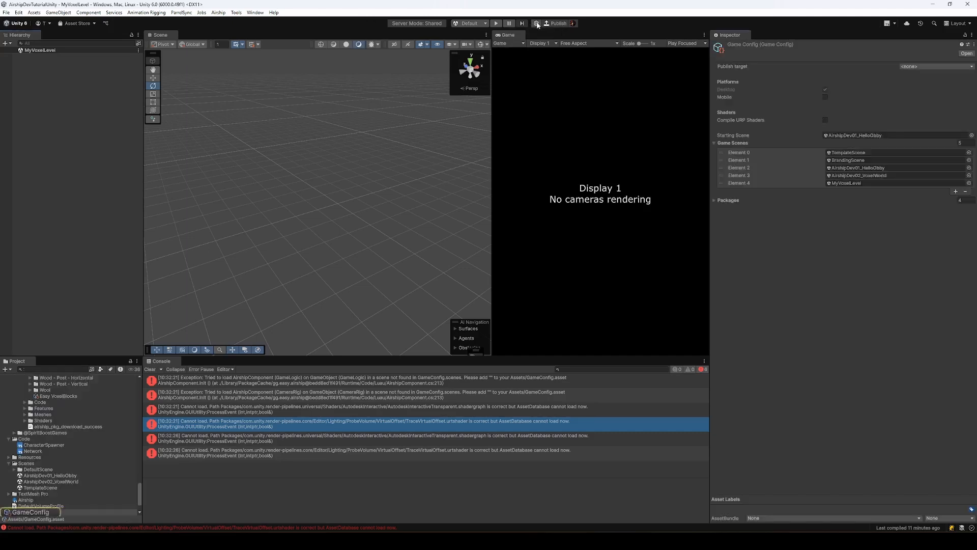
pyautogui.click(863, 184)
pyautogui.press('Delete')
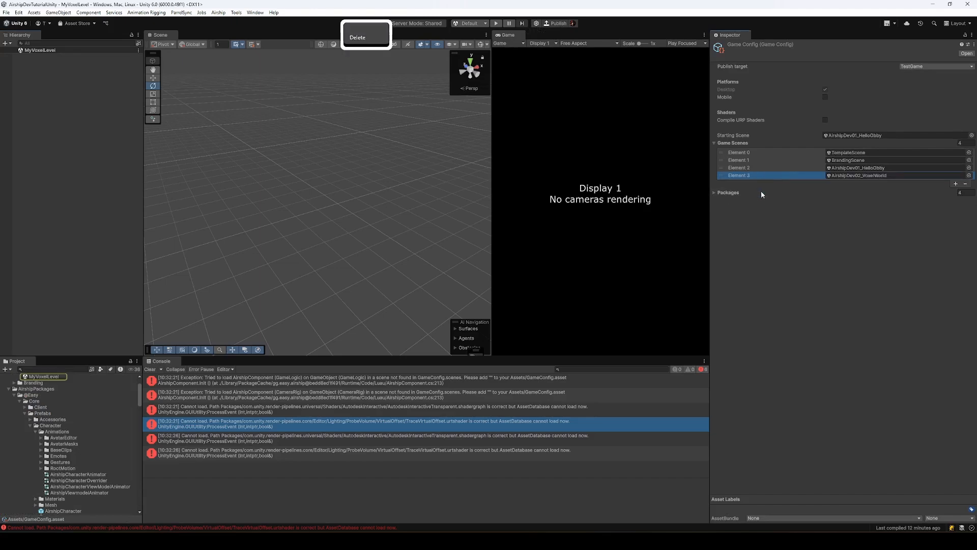
# Add a new entry to the Game Config's Game Scenes list and assign the MyVoxelLevel scene to it.
pyautogui.click(956, 183)
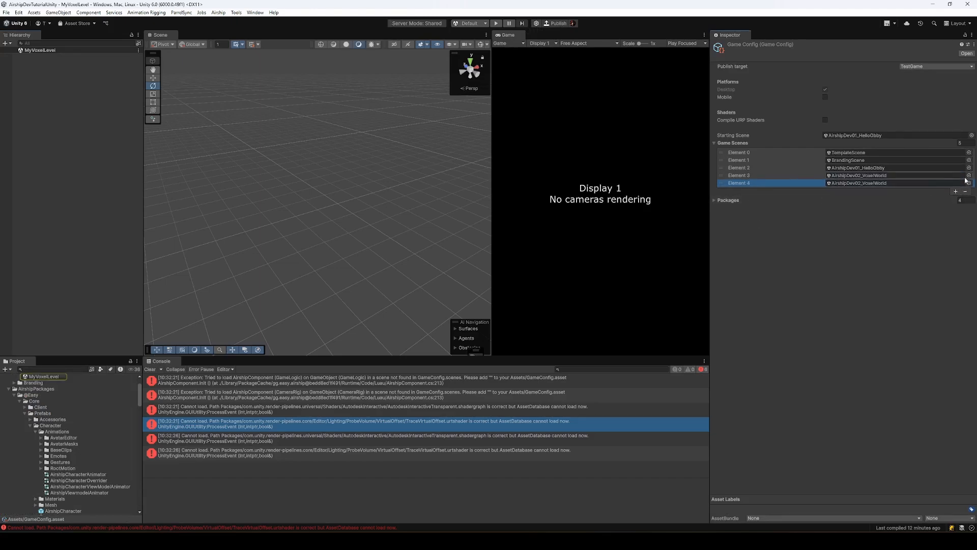
pyautogui.click(970, 182)
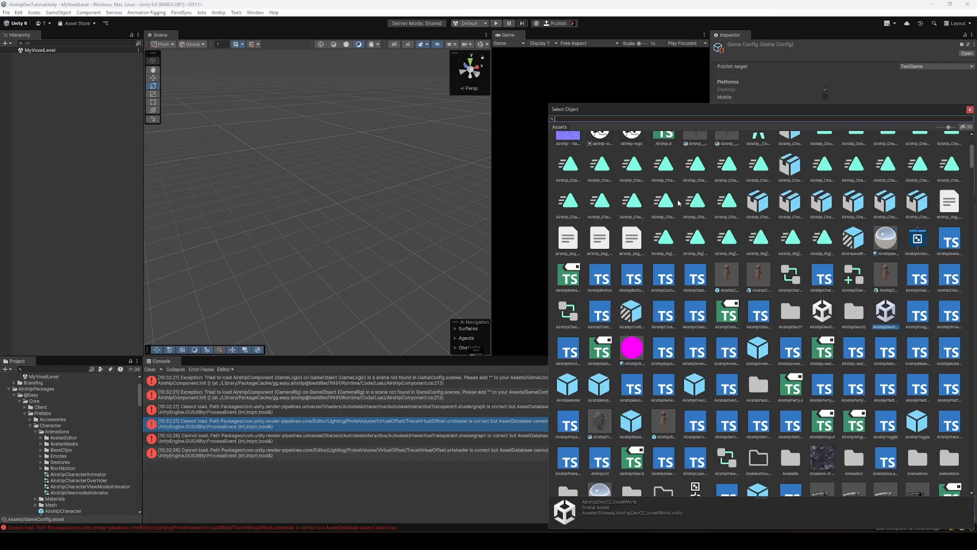
pyautogui.write('myv')
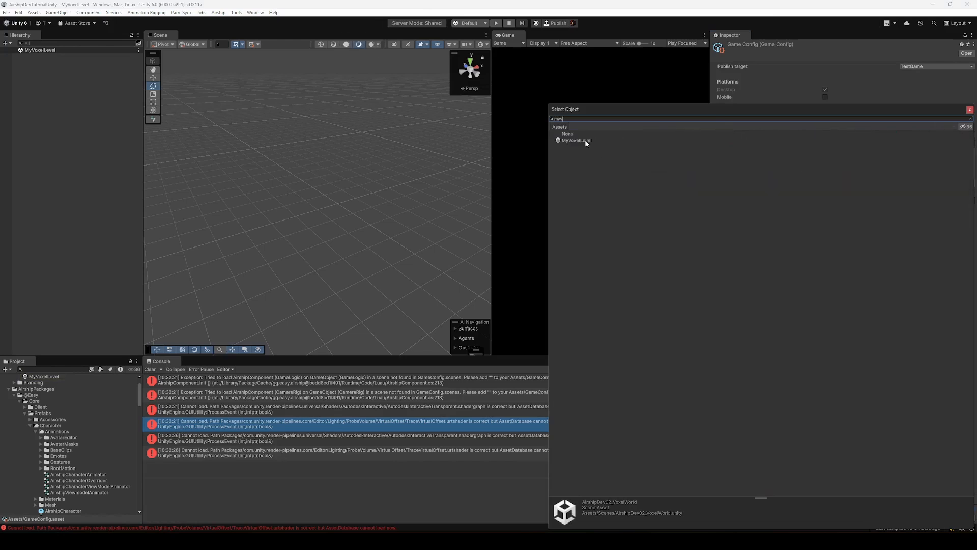
pyautogui.doubleClick(577, 140)
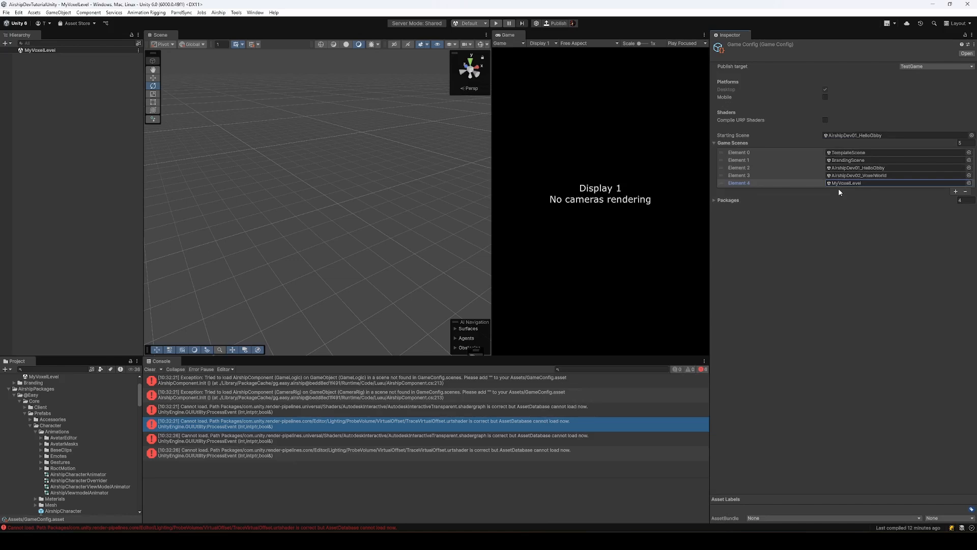
pyautogui.click(857, 183)
pyautogui.click(59, 82)
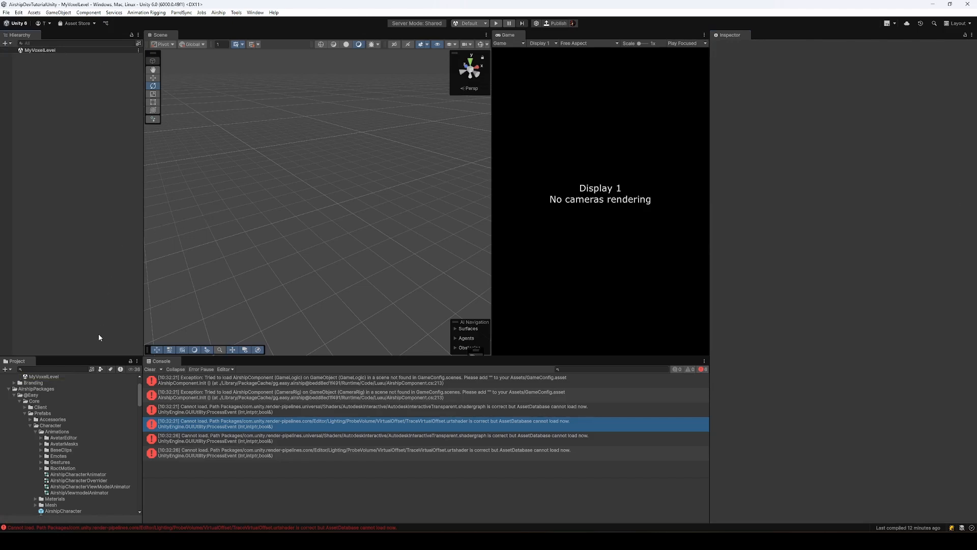
# Find the CameraRig prefab in the project assets and add it to the MyVoxelLevel scene.
pyautogui.click(80, 368)
pyautogui.write('camerar')
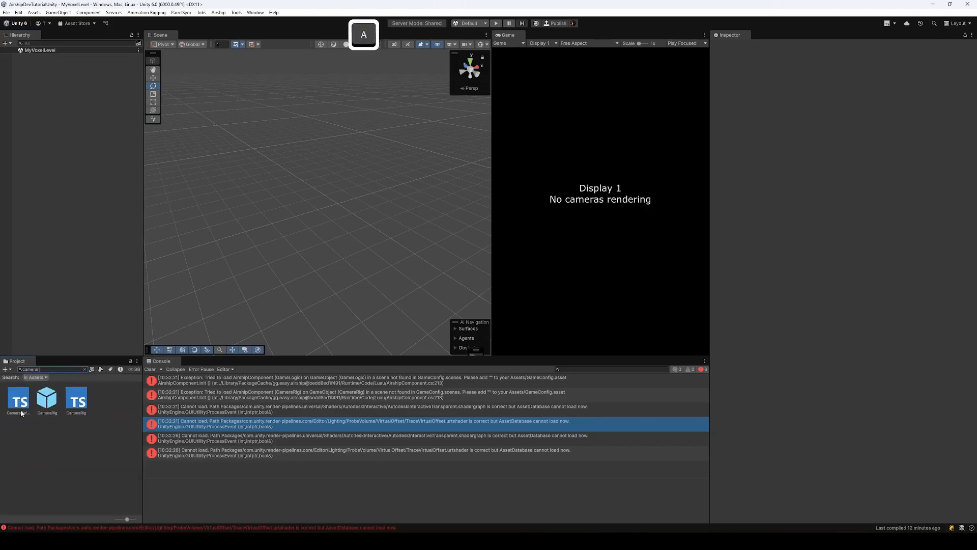
pyautogui.moveTo(44, 401); pyautogui.dragTo(44, 117)
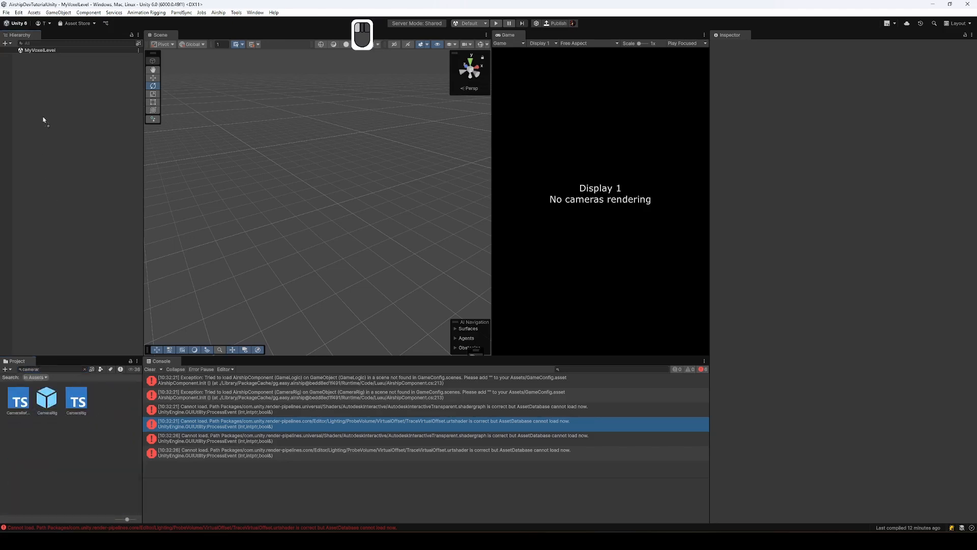
pyautogui.moveTo(47, 82); pyautogui.dragTo(46, 81)
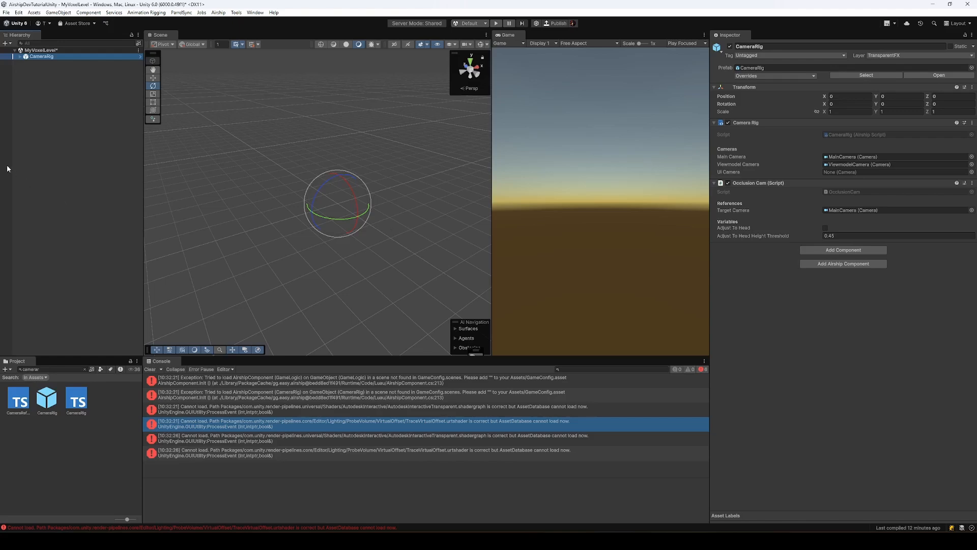
# Create an empty game object in the scene and name it GameLogic.
pyautogui.rightClick(26, 140)
pyautogui.click(59, 271)
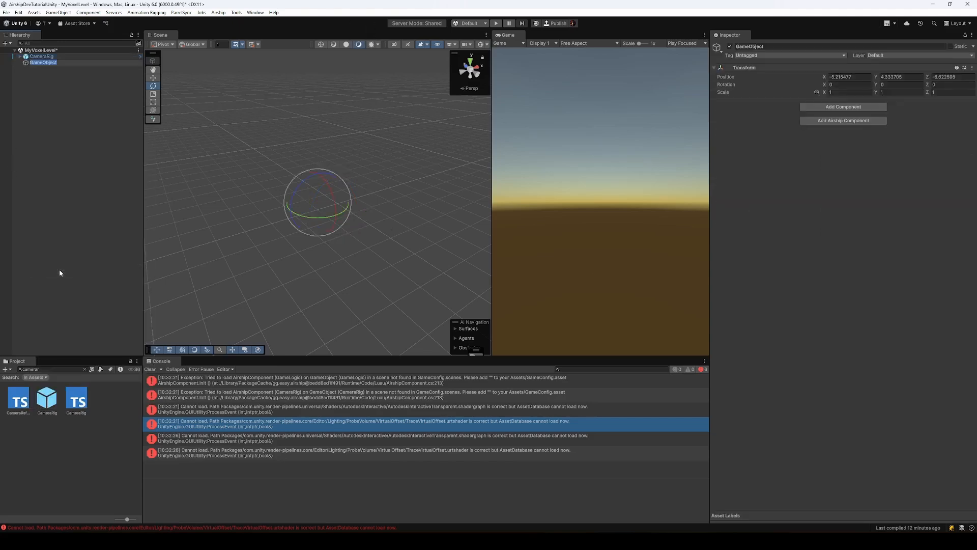
pyautogui.write('GameLogic')
pyautogui.press('Return')
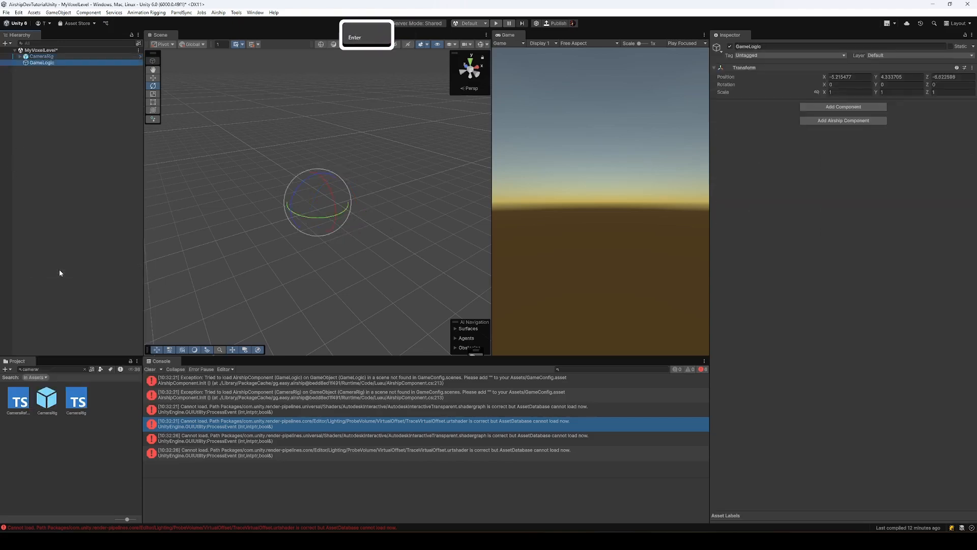
# Add the Character Config Setup Airship component to the GameLogic object.
pyautogui.click(883, 121)
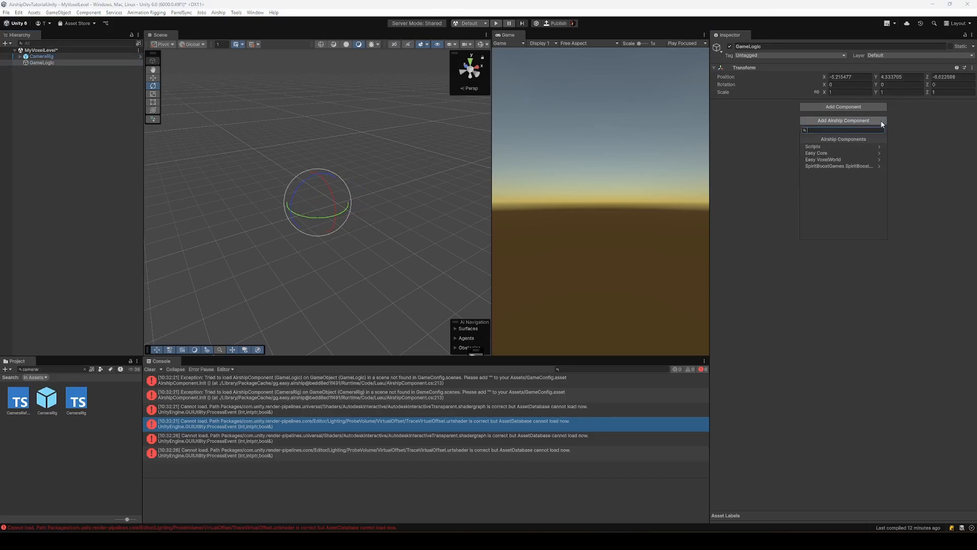
pyautogui.write('char')
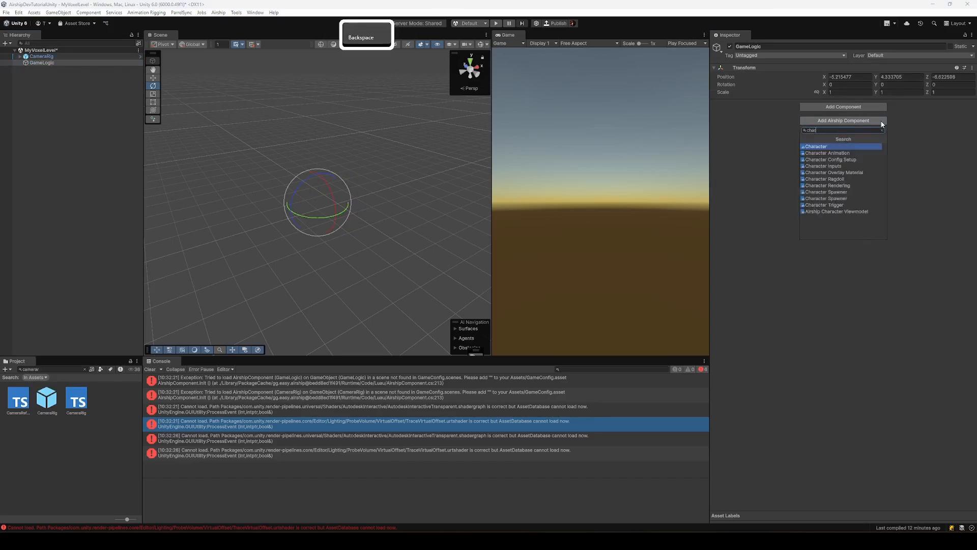
pyautogui.press('Down')
pyautogui.press('Down')
pyautogui.press('Return')
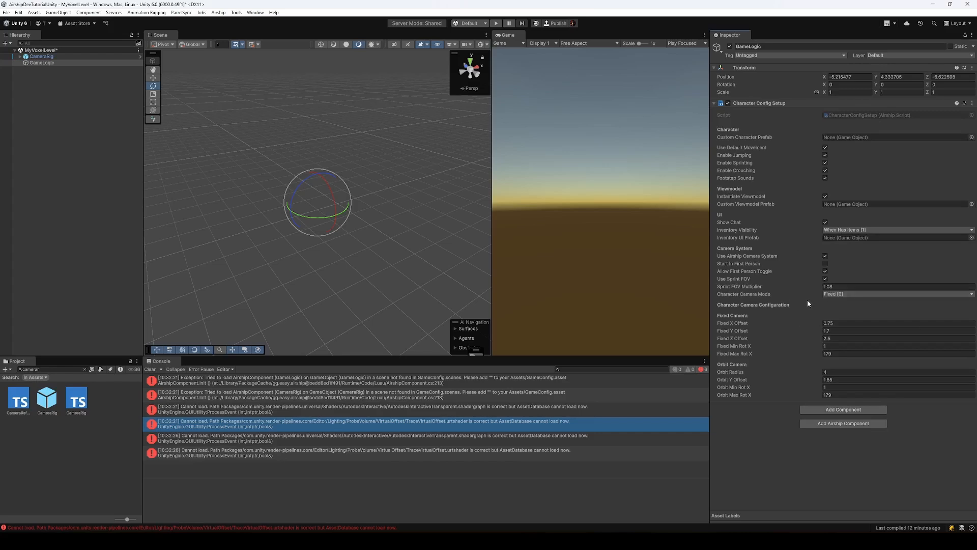
pyautogui.click(62, 131)
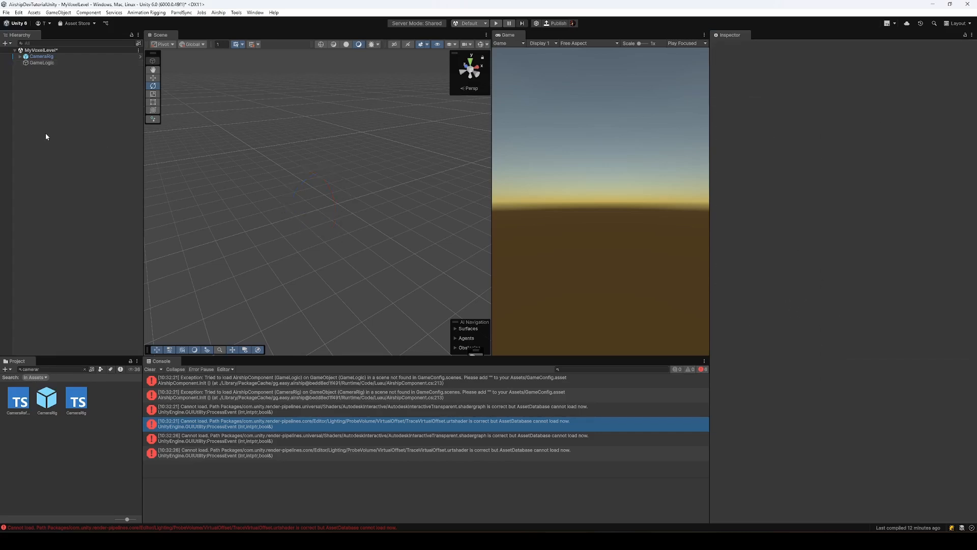
# Create a 3D cube in the scene and name it Floor.
pyautogui.rightClick(45, 133)
pyautogui.moveTo(101, 288)
pyautogui.click(189, 286)
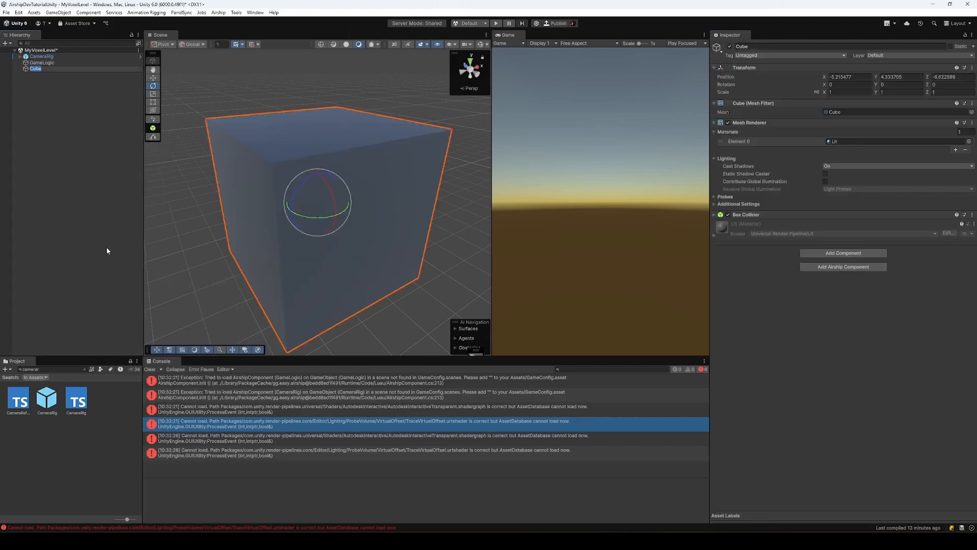
pyautogui.write('Floor')
pyautogui.press('Return')
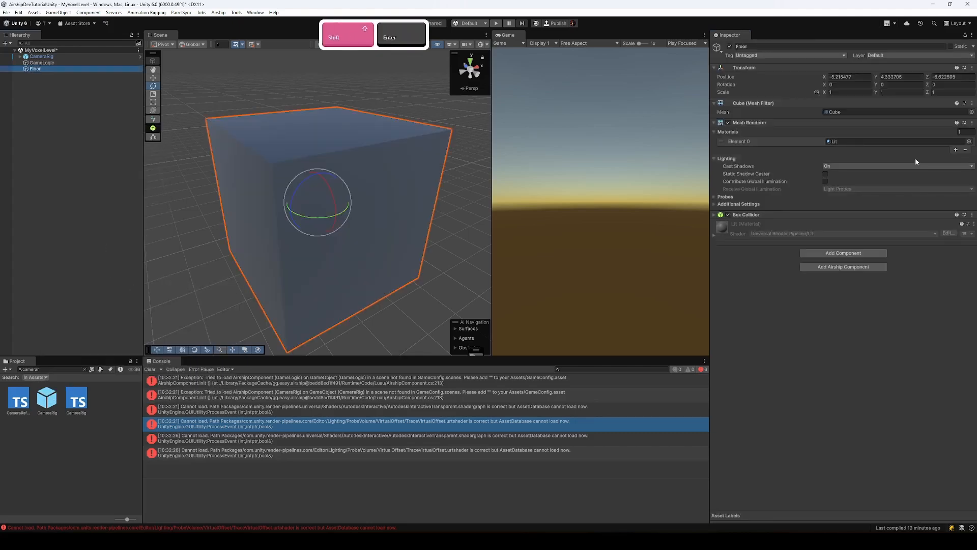
# Set the Floor object's position to X 0, Y 0, Z 0.
pyautogui.click(860, 77)
pyautogui.write('0')
pyautogui.press('Tab')
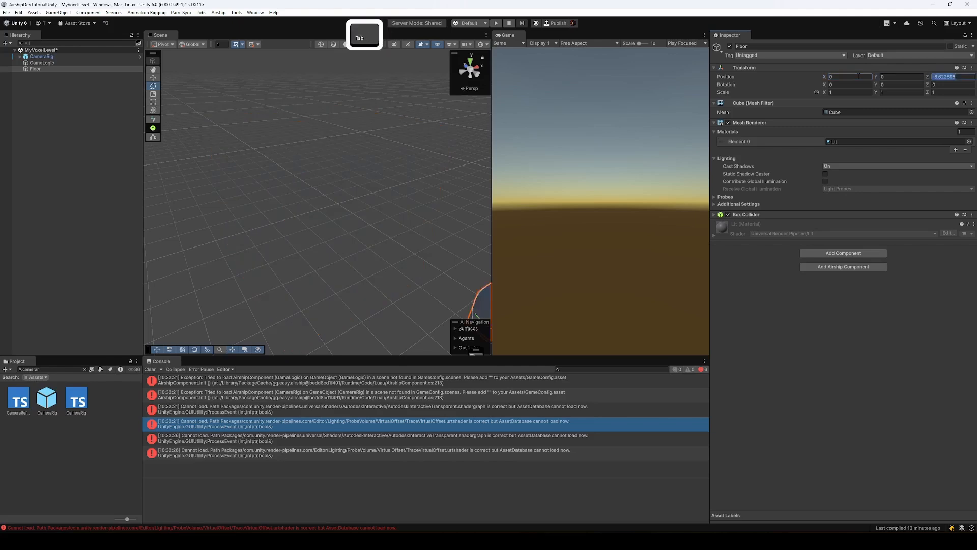
pyautogui.write('0')
pyautogui.press('Tab')
pyautogui.write('0')
pyautogui.click(26, 230)
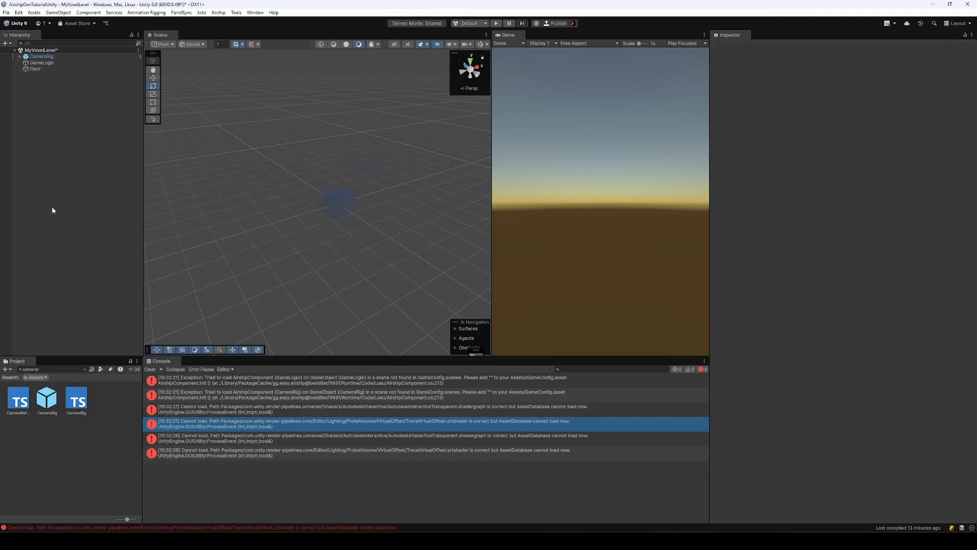
# Add the Character Spawner Airship component to the GameLogic object.
pyautogui.click(38, 63)
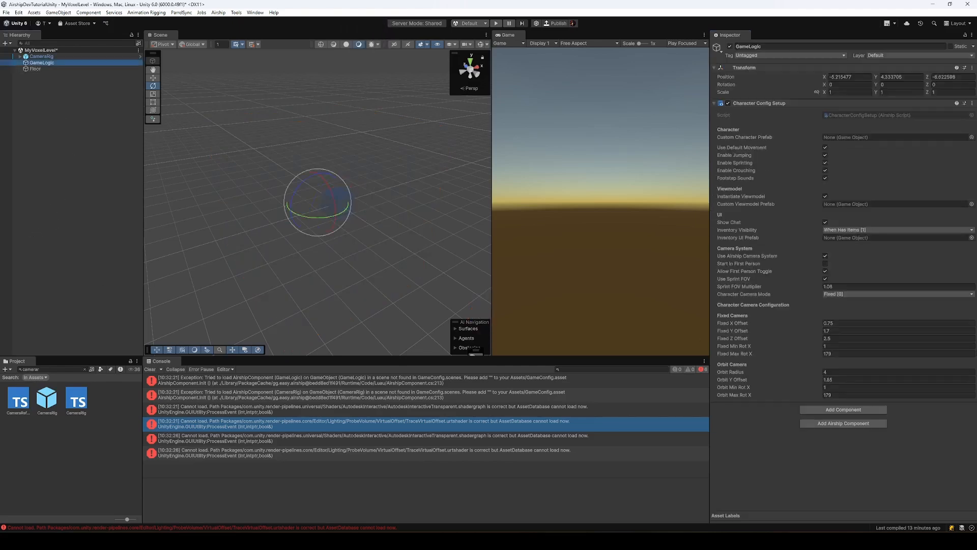
pyautogui.click(833, 422)
pyautogui.write('spawn')
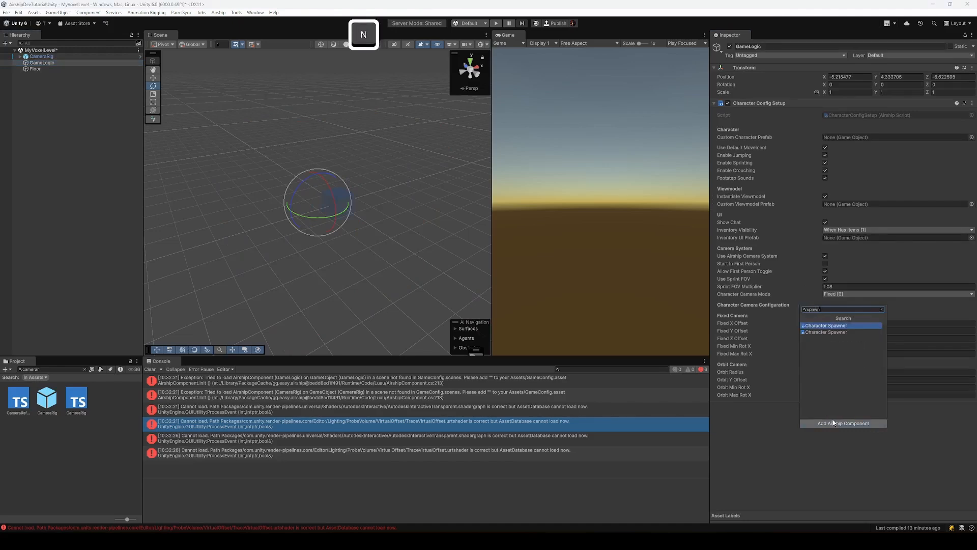
pyautogui.click(840, 325)
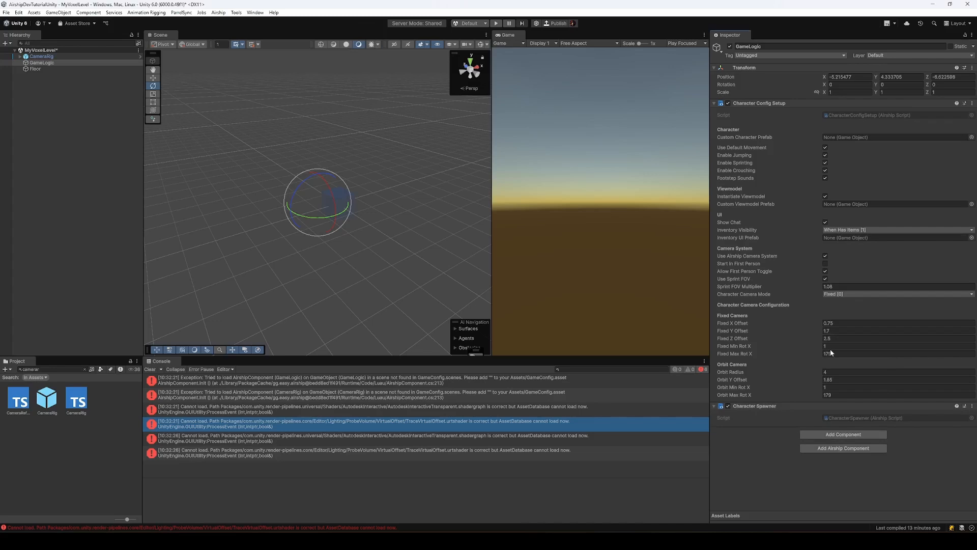
pyautogui.click(102, 289)
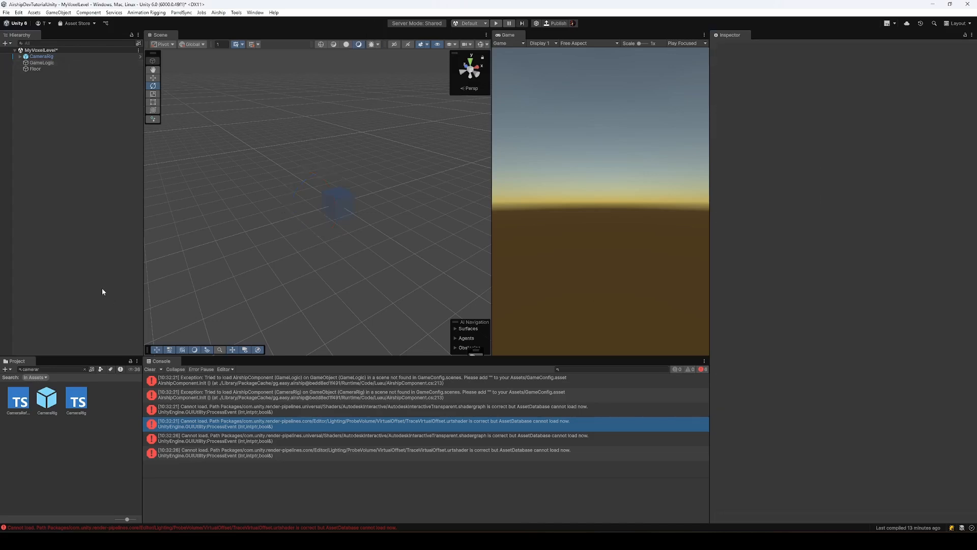
# Save the scene, run it in play mode for a test, and stop it again.
pyautogui.hotkey('ctrl', 's')
pyautogui.click(497, 24)
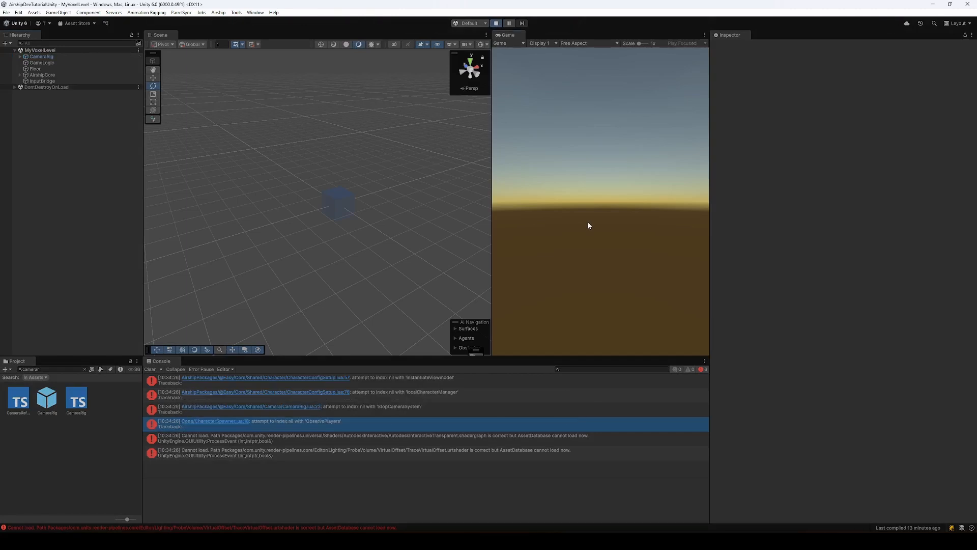
pyautogui.click(496, 24)
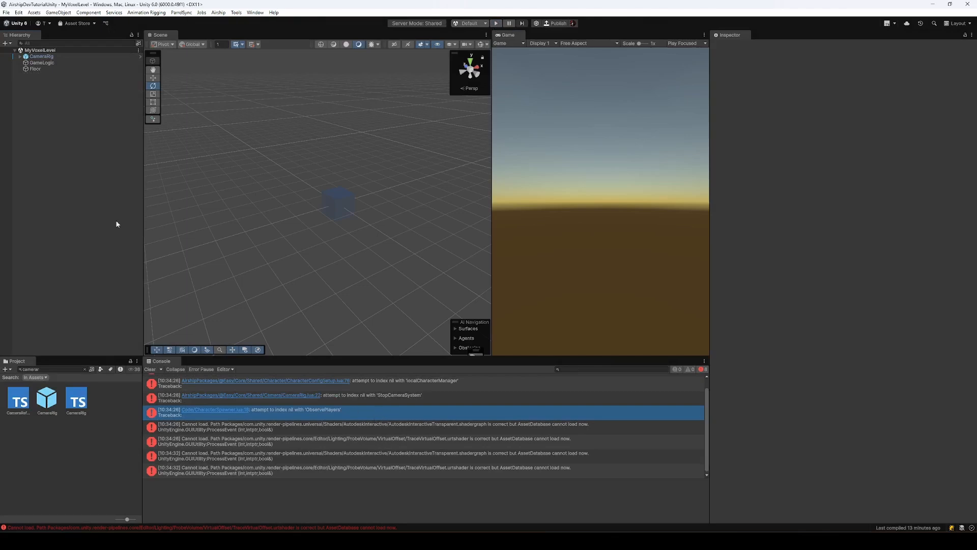
# Revert all prefab overrides on the CameraRig object and run the scene in play mode again.
pyautogui.click(44, 62)
pyautogui.click(42, 56)
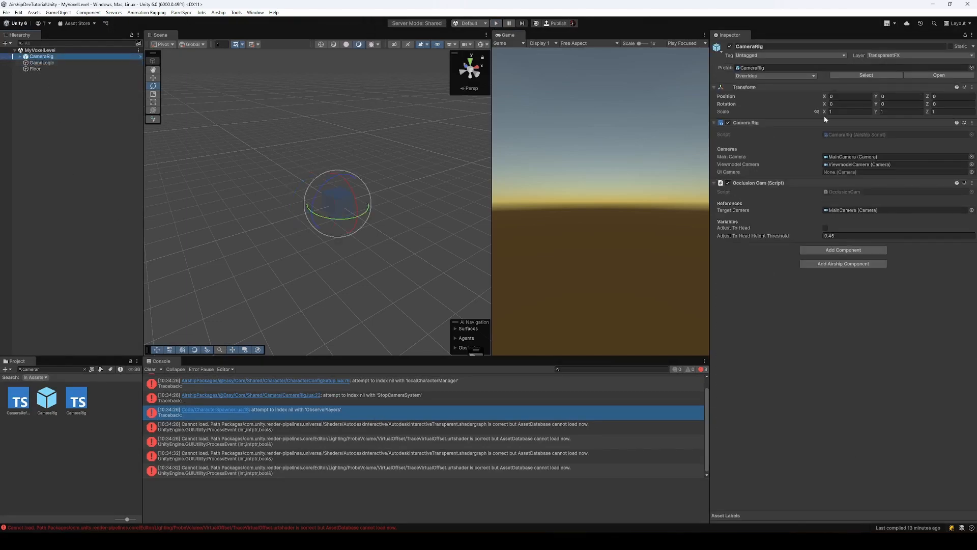
pyautogui.click(768, 76)
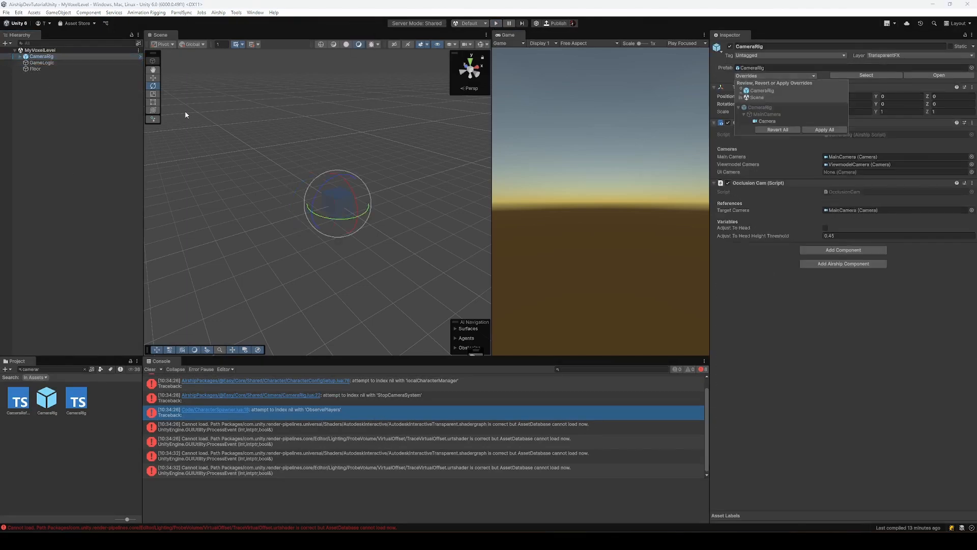
pyautogui.click(782, 130)
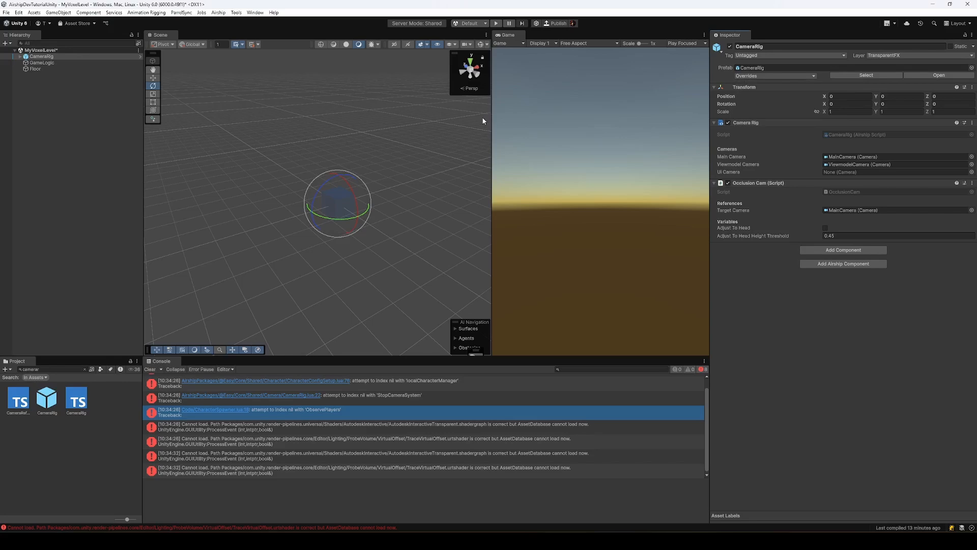
pyautogui.click(492, 24)
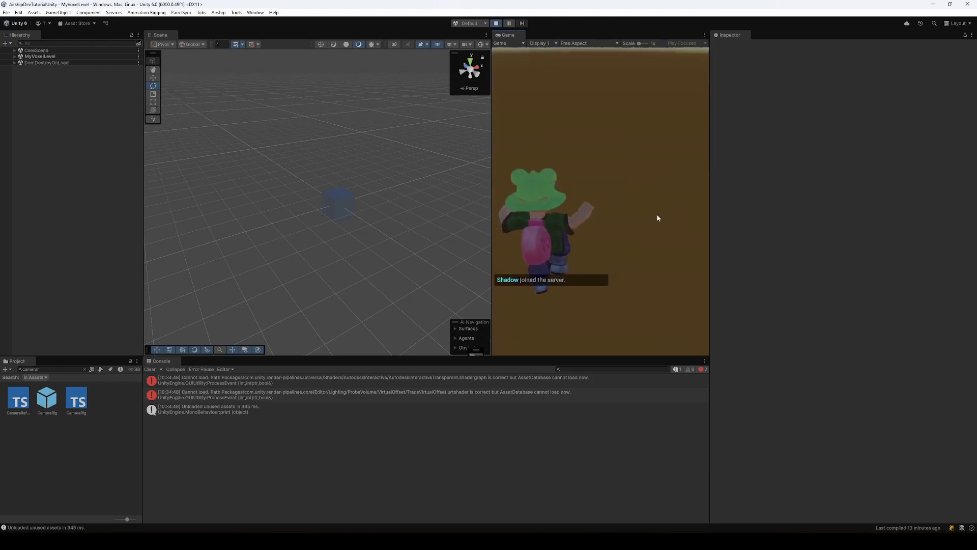
# Stop play mode and set the GameLogic object's position to X 0, Y 1, Z 0.
pyautogui.hotkey('alt', 'Tab')
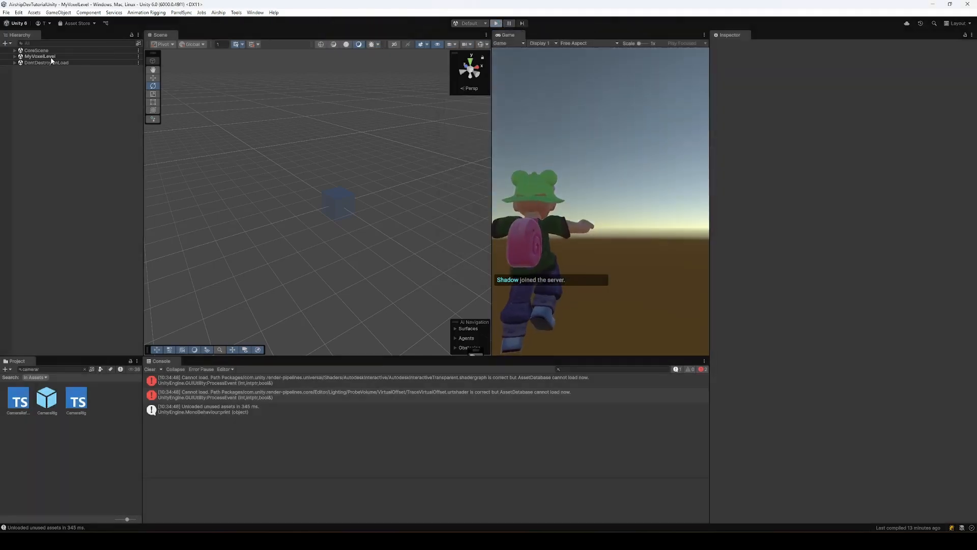
pyautogui.hotkey('ctrl', 'p')
pyautogui.click(51, 57)
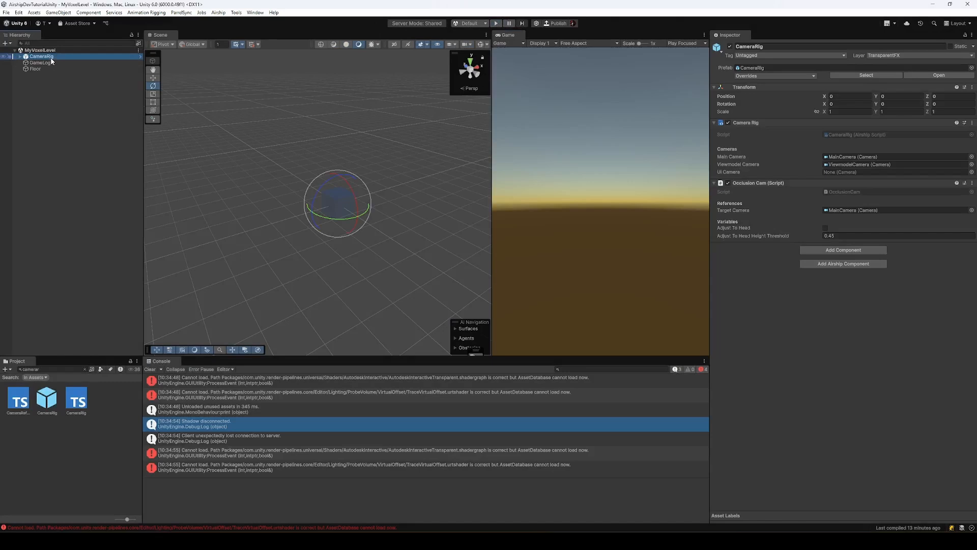
pyautogui.click(56, 63)
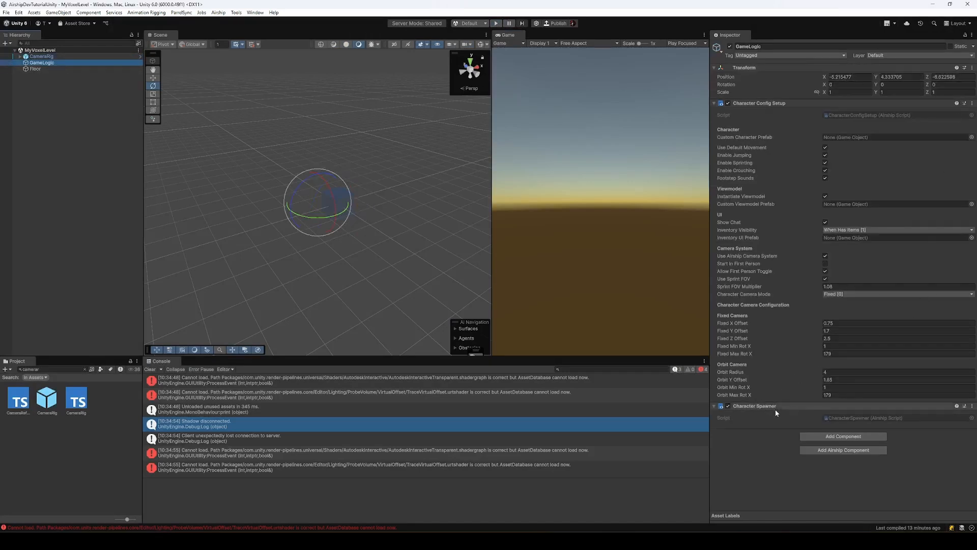
pyautogui.click(846, 77)
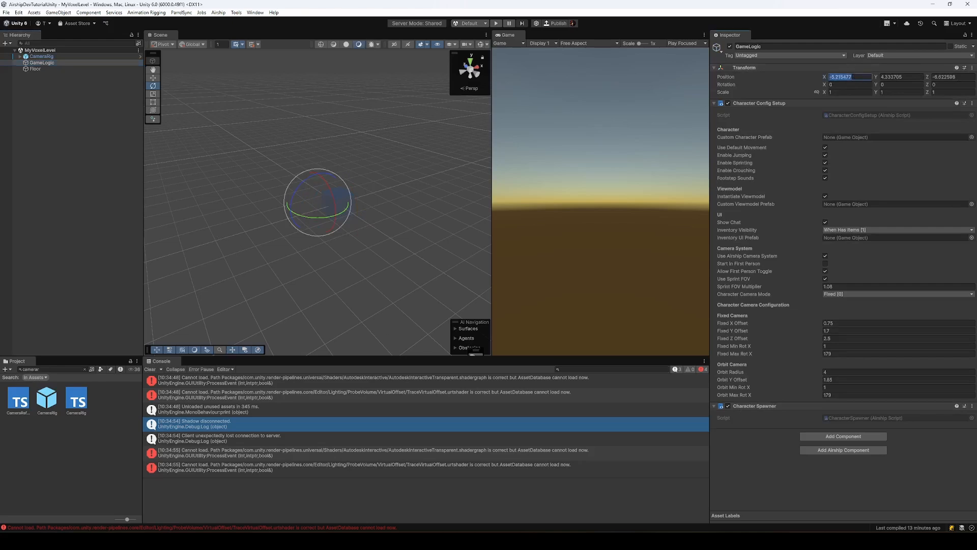
pyautogui.write('0')
pyautogui.press('Tab')
pyautogui.write('1')
pyautogui.press('Tab')
pyautogui.write('0')
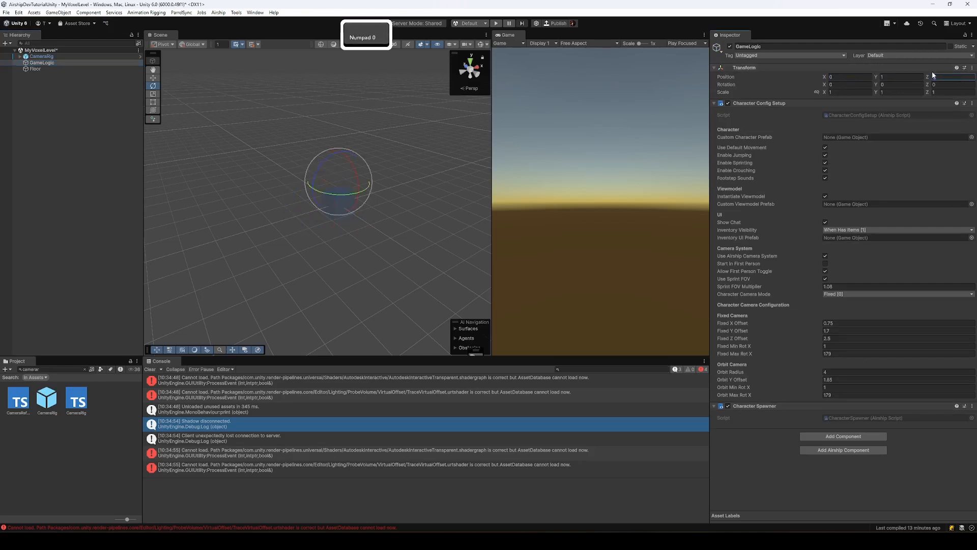
# Activate the Move tool, save the scene and test the character spawn with a short play mode run.
pyautogui.write('w')
pyautogui.hotkey('ctrl', 's')
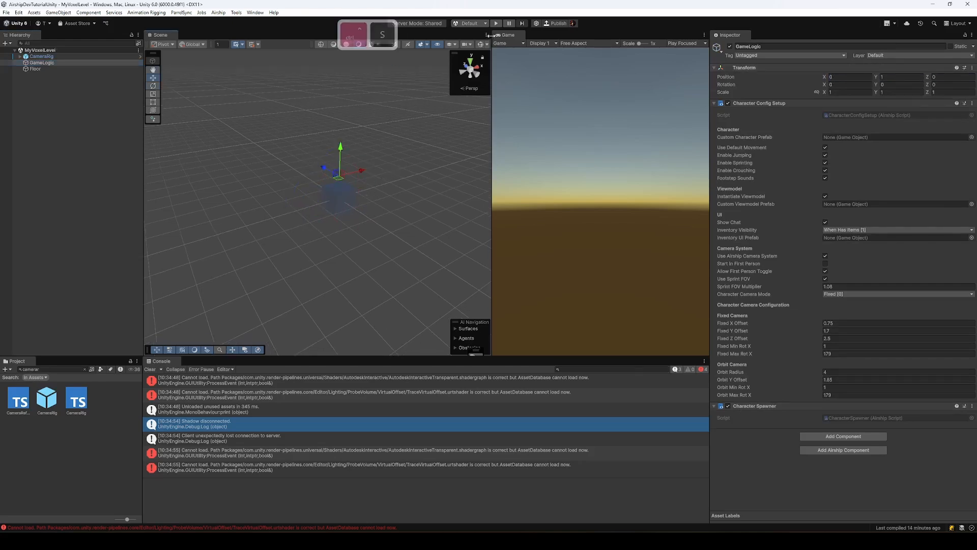
pyautogui.click(497, 24)
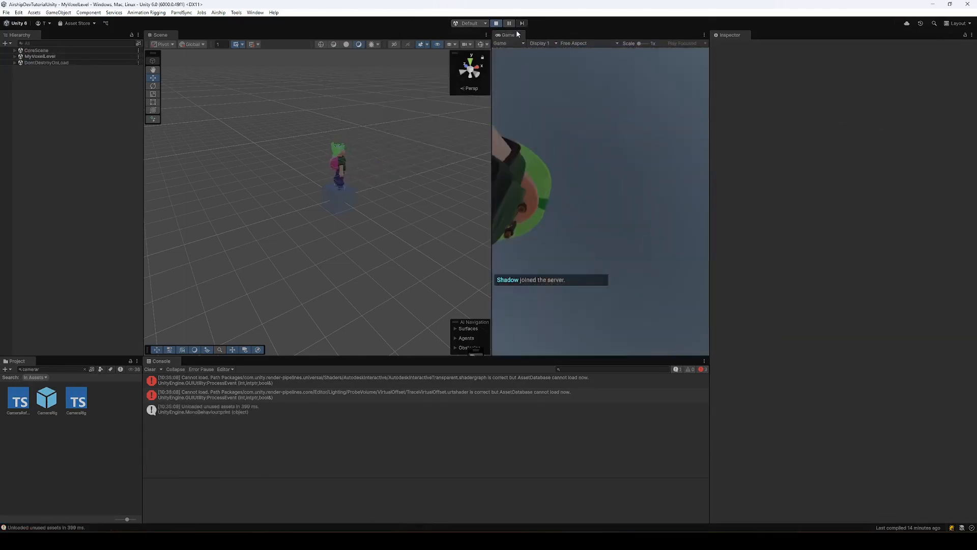
pyautogui.click(497, 23)
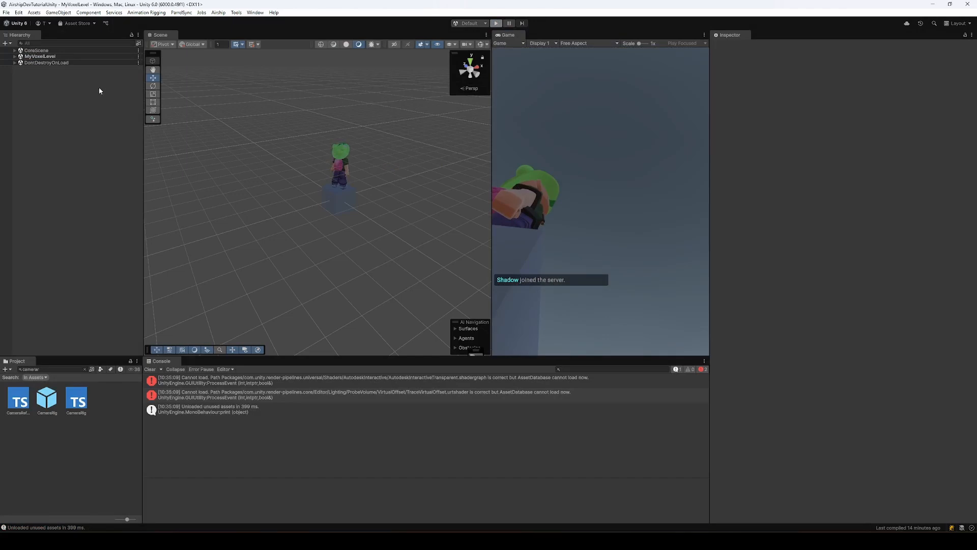
# Add an Airship Voxel World object to the scene and name it VoxelWorld_Level01.
pyautogui.click(62, 121)
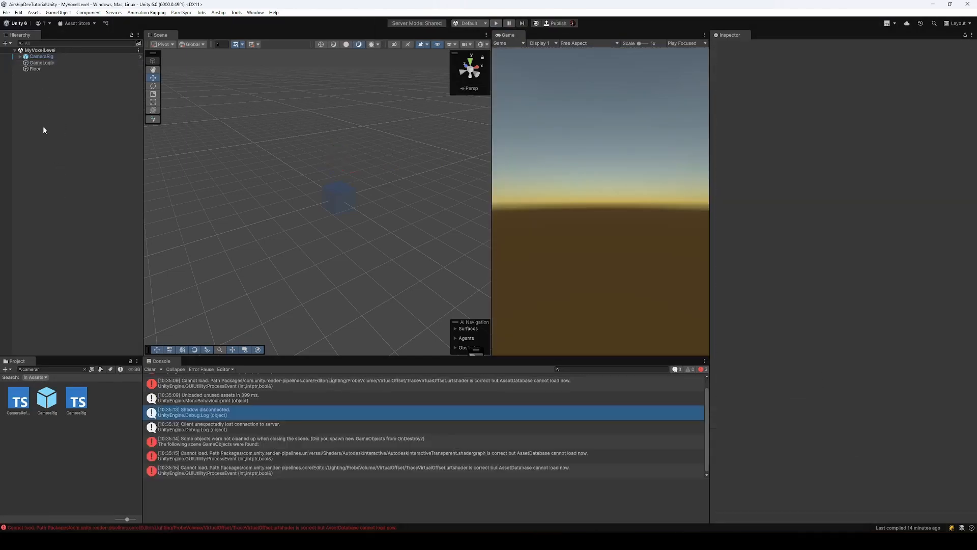
pyautogui.rightClick(55, 158)
pyautogui.moveTo(90, 298)
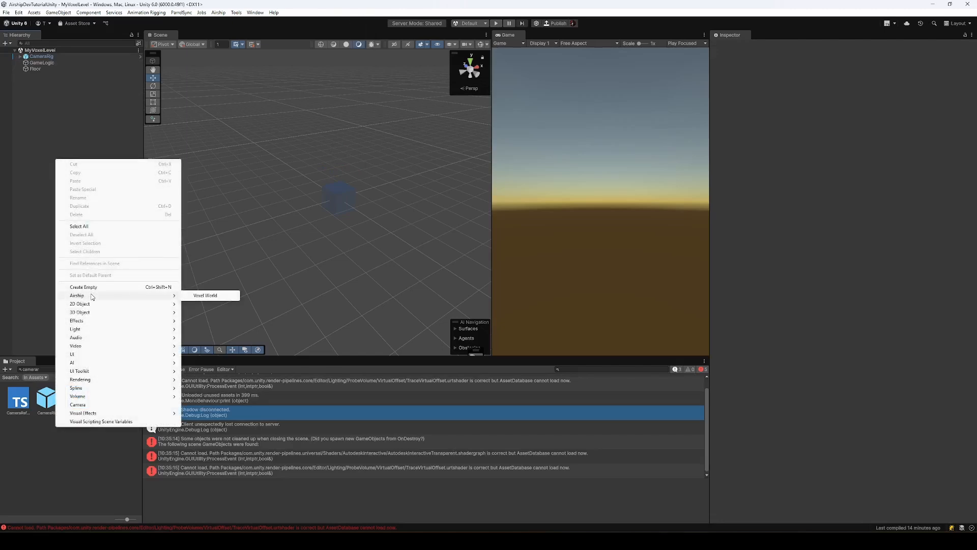
pyautogui.click(200, 296)
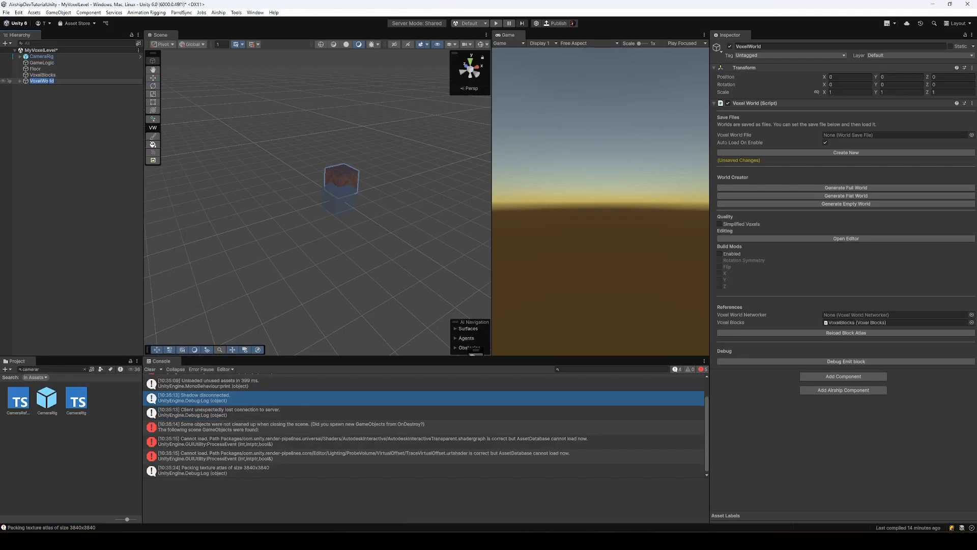
pyautogui.click(60, 82)
pyautogui.write('_Level')
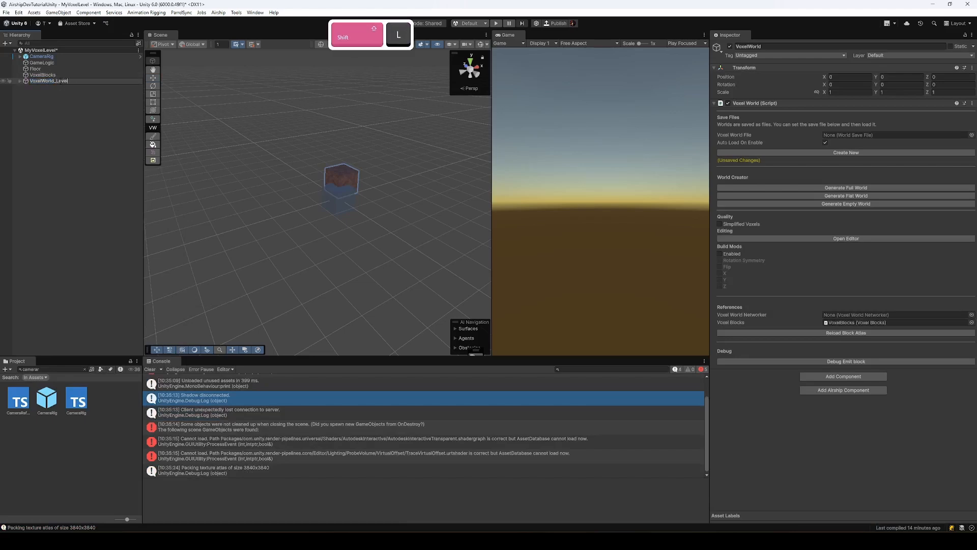
pyautogui.write('01')
pyautogui.press('Return')
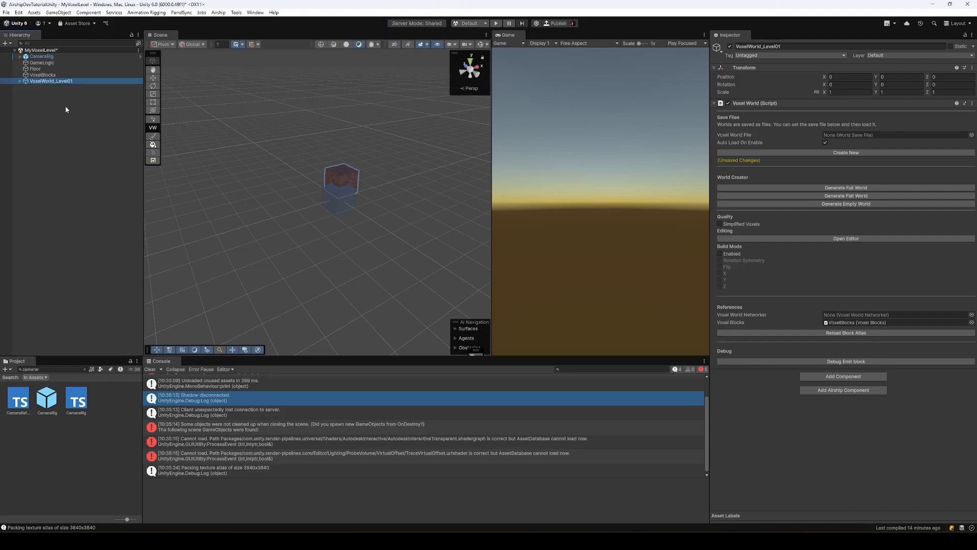
# Examine the voxel block's size and placement against the Floor cube from several angles.
pyautogui.press('w')
pyautogui.moveTo(356, 278); pyautogui.dragTo(299, 213, button='right')
pyautogui.press('a')
pyautogui.press('d')
pyautogui.press('q')
pyautogui.press('d')
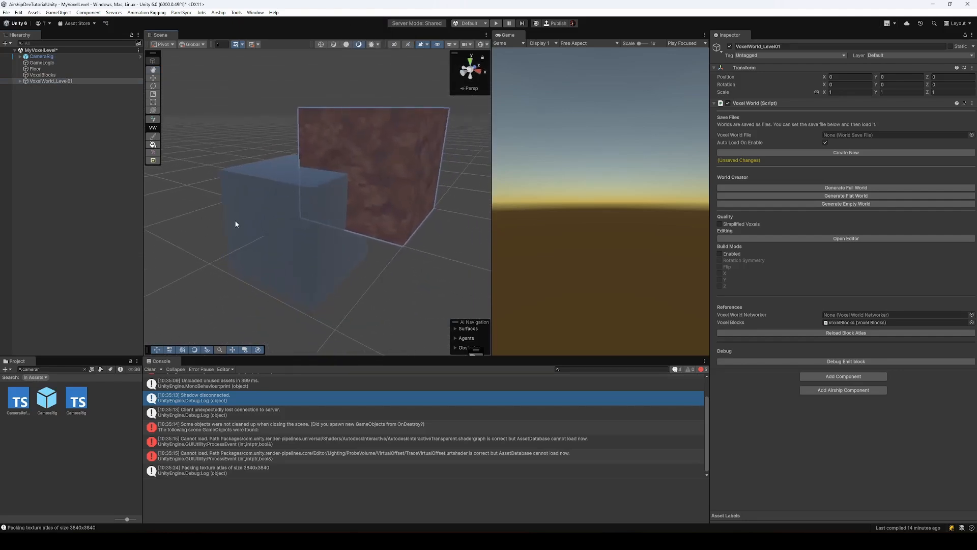
pyautogui.press('w')
pyautogui.click(63, 114)
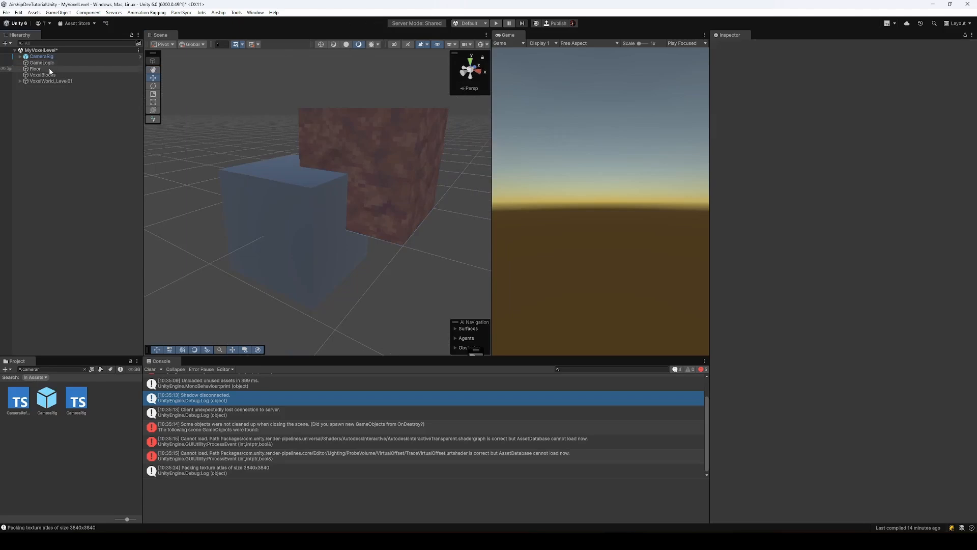
pyautogui.click(233, 219)
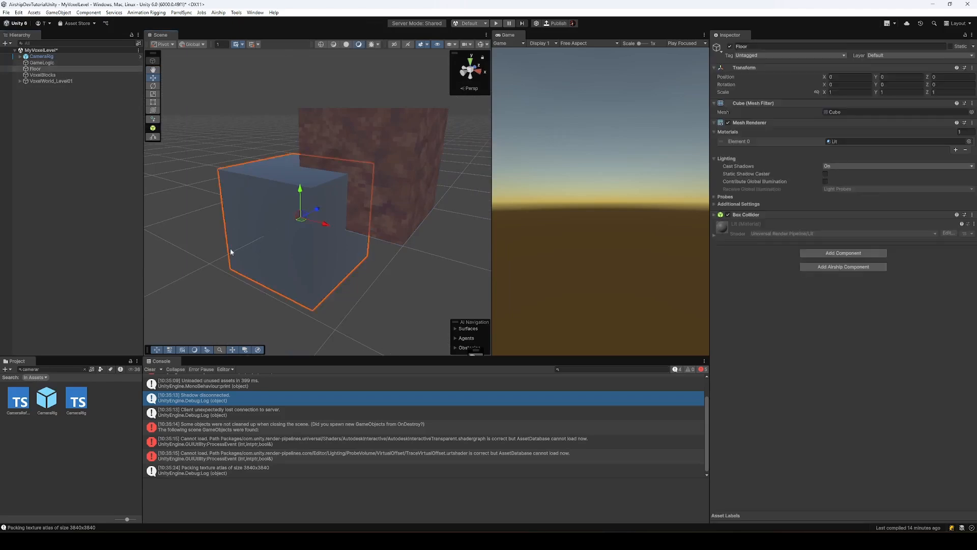
pyautogui.keyDown('alt'); pyautogui.moveTo(230, 249); pyautogui.dragTo(444, 58); pyautogui.keyUp('alt')
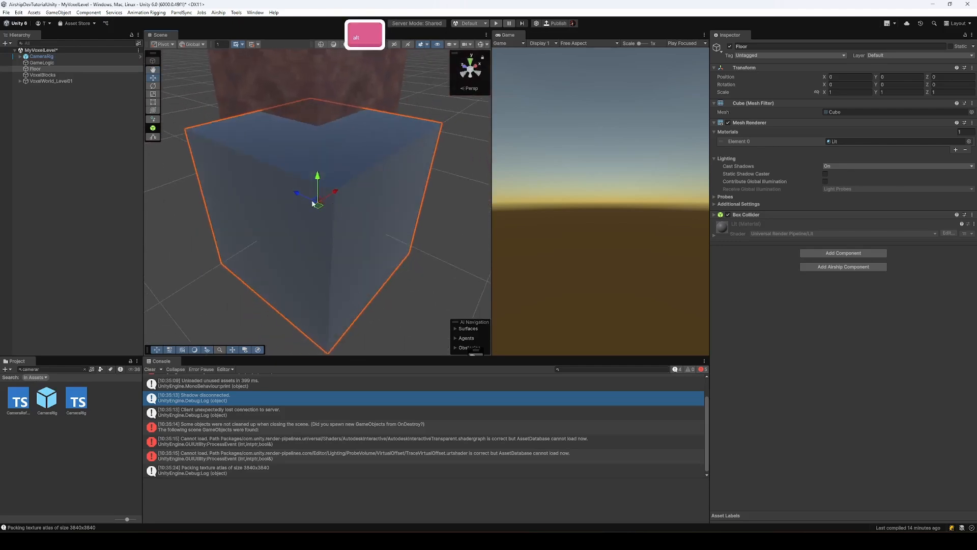
pyautogui.moveTo(310, 204)
pyautogui.keyDown('alt'); pyautogui.mouseDown()
pyautogui.moveTo(175, 157)
pyautogui.moveTo(291, 184)
pyautogui.moveTo(360, 242)
pyautogui.moveTo(560, 238)
pyautogui.moveTo(329, 197)
pyautogui.mouseUp(); pyautogui.keyUp('alt')
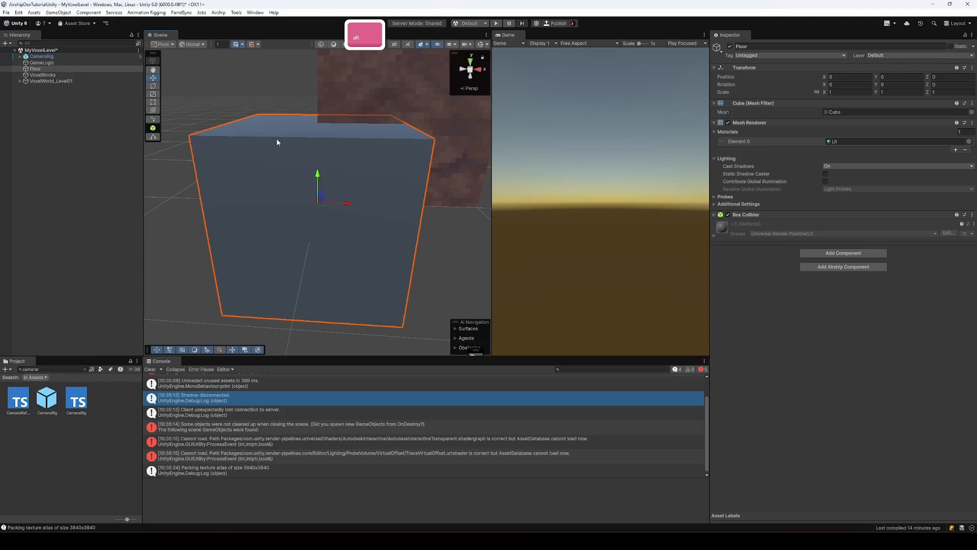
pyautogui.keyDown('alt'); pyautogui.moveTo(277, 144); pyautogui.dragTo(297, 215); pyautogui.keyUp('alt')
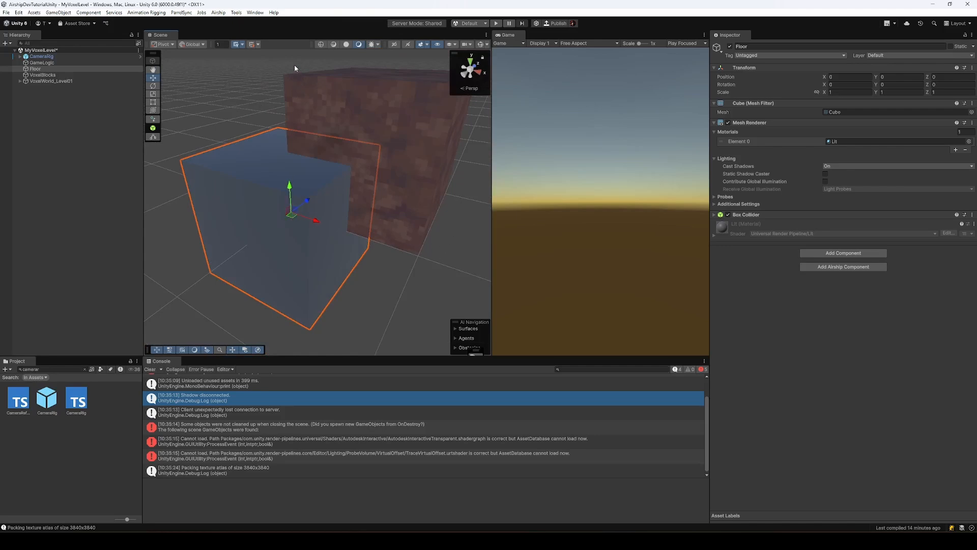
pyautogui.keyDown('alt'); pyautogui.moveTo(293, 78); pyautogui.dragTo(384, 241); pyautogui.keyUp('alt')
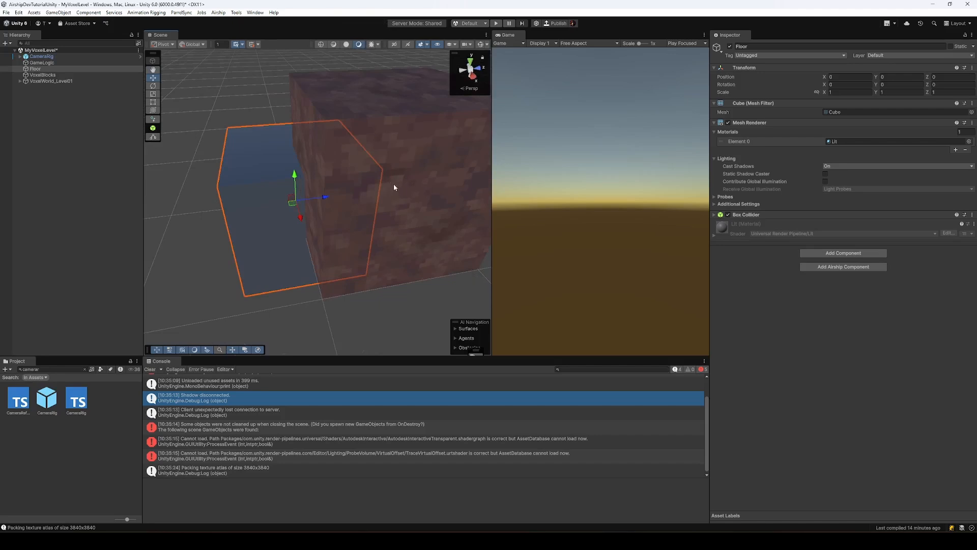
pyautogui.keyDown('alt'); pyautogui.moveTo(417, 305); pyautogui.dragTo(273, 154, button='right'); pyautogui.keyUp('alt')
pyautogui.keyDown('alt'); pyautogui.moveTo(272, 154); pyautogui.dragTo(309, 151); pyautogui.keyUp('alt')
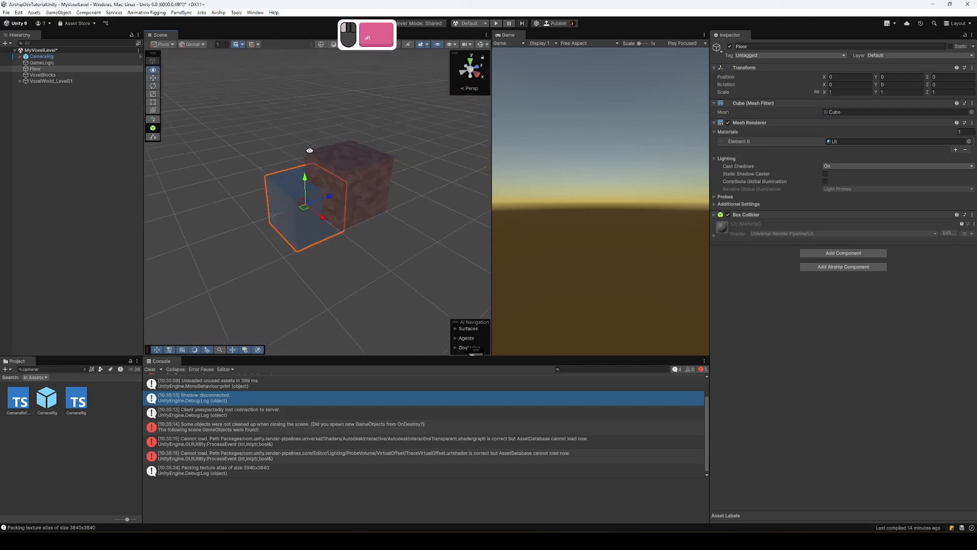
# Generate a full world for VoxelWorld_Level01 and look it over in the scene.
pyautogui.click(51, 81)
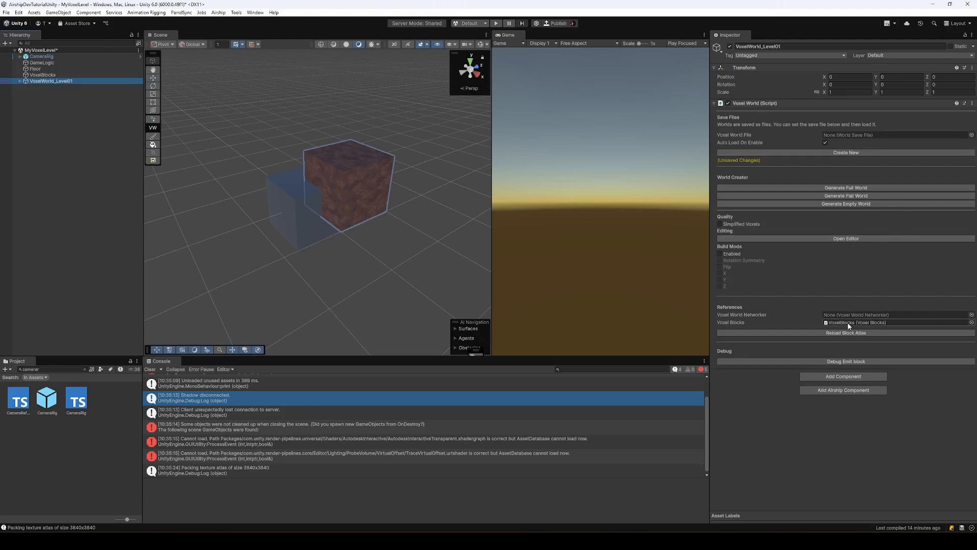
pyautogui.click(856, 188)
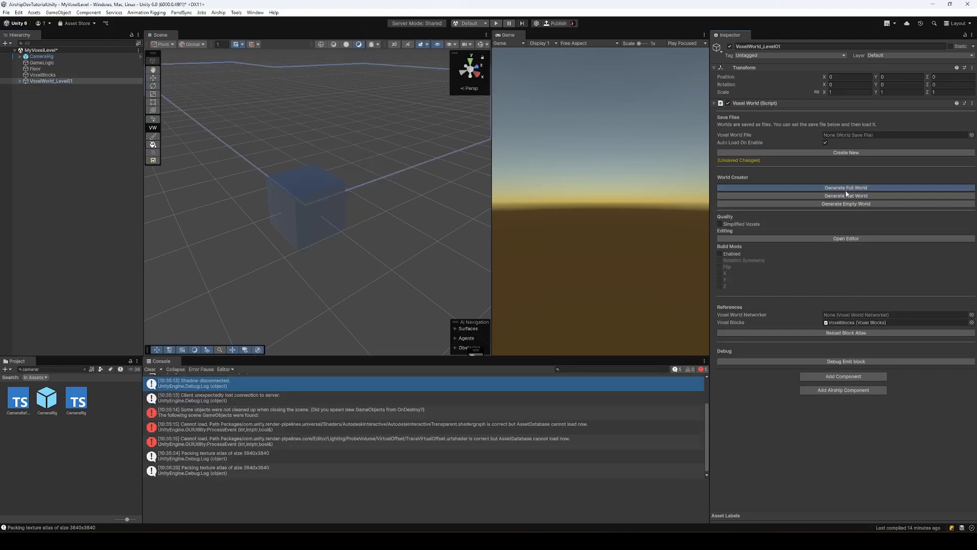
pyautogui.moveTo(307, 197)
pyautogui.mouseDown(button='right')
pyautogui.moveTo(366, 189)
pyautogui.moveTo(271, 200)
pyautogui.moveTo(223, 192)
pyautogui.moveTo(321, 191)
pyautogui.mouseUp(button='right')
pyautogui.hotkey('shift', 'e')
pyautogui.hotkey('shift', 'w')
# Generate a flat world for VoxelWorld_Level01 and view its surface.
pyautogui.click(824, 196)
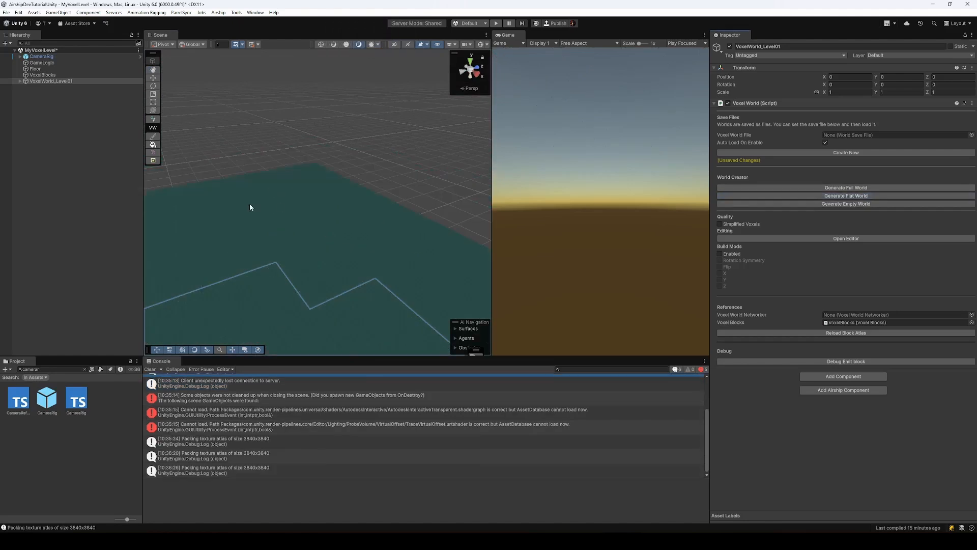
pyautogui.hotkey('shift', 'q')
pyautogui.moveTo(251, 207); pyautogui.dragTo(419, 200, button='right')
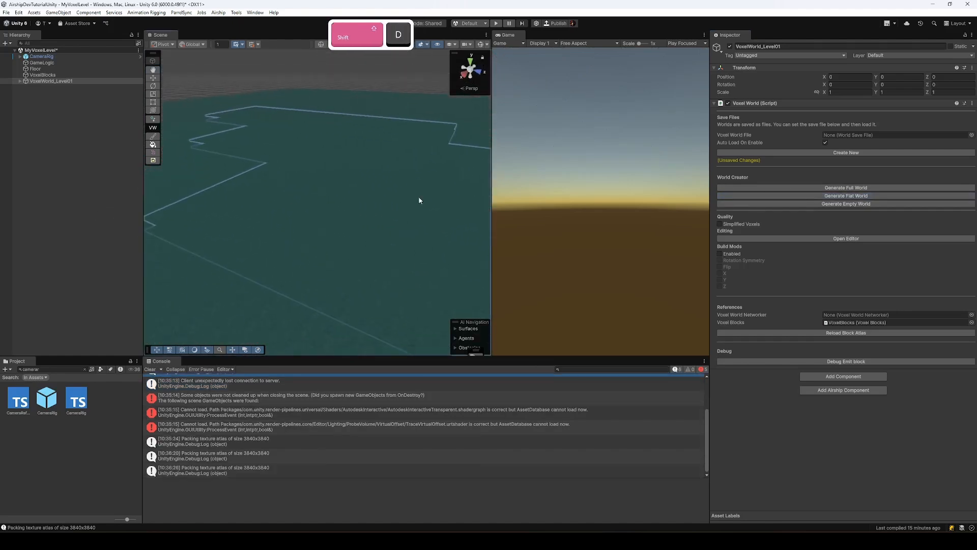
# Generate an empty world for VoxelWorld_Level01 and bring its starting block into view.
pyautogui.click(866, 204)
pyautogui.hotkey('shift', 'w')
pyautogui.moveTo(316, 218); pyautogui.dragTo(347, 117, button='right')
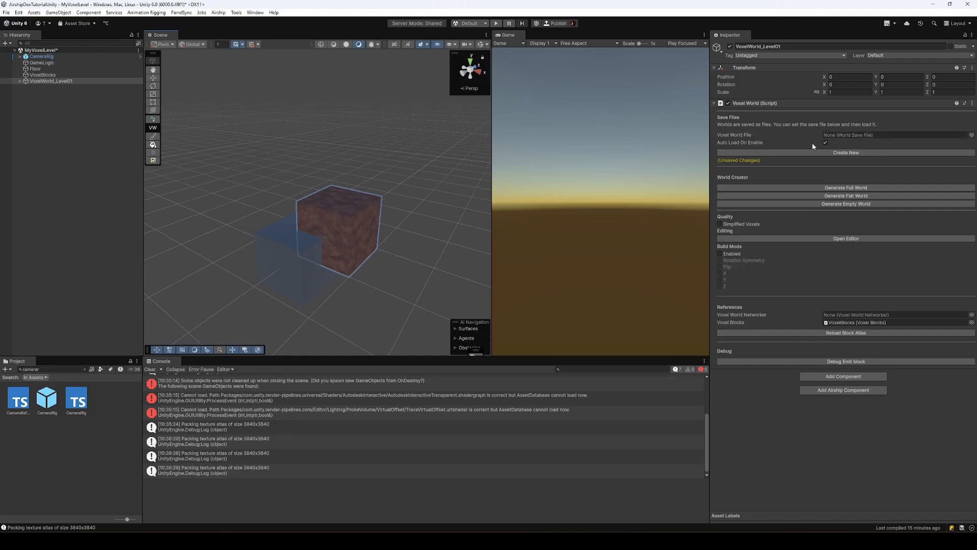
# Create a new world save file named MyVoxelWorld in the Assets/_MyGame/AirshipDev02 folder.
pyautogui.click(856, 152)
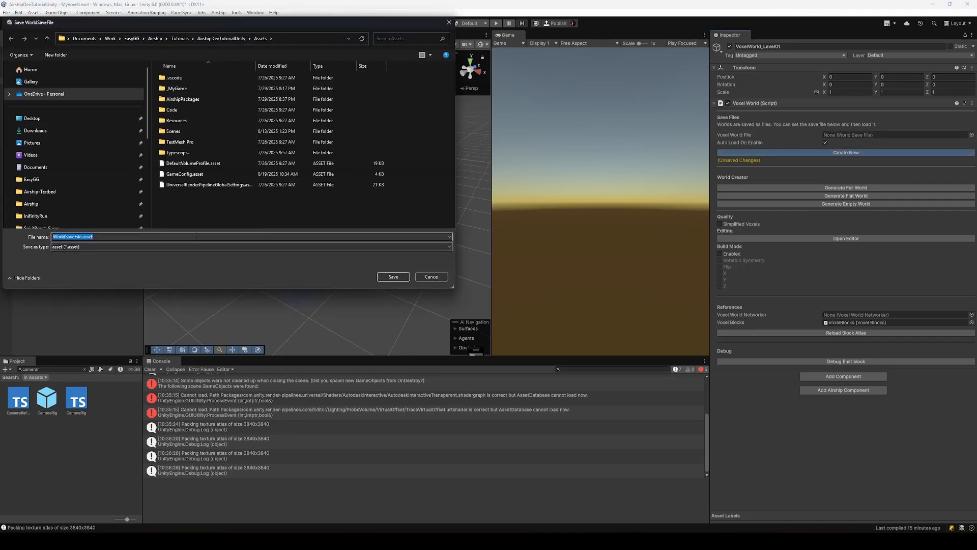
pyautogui.write('MyVoxelW')
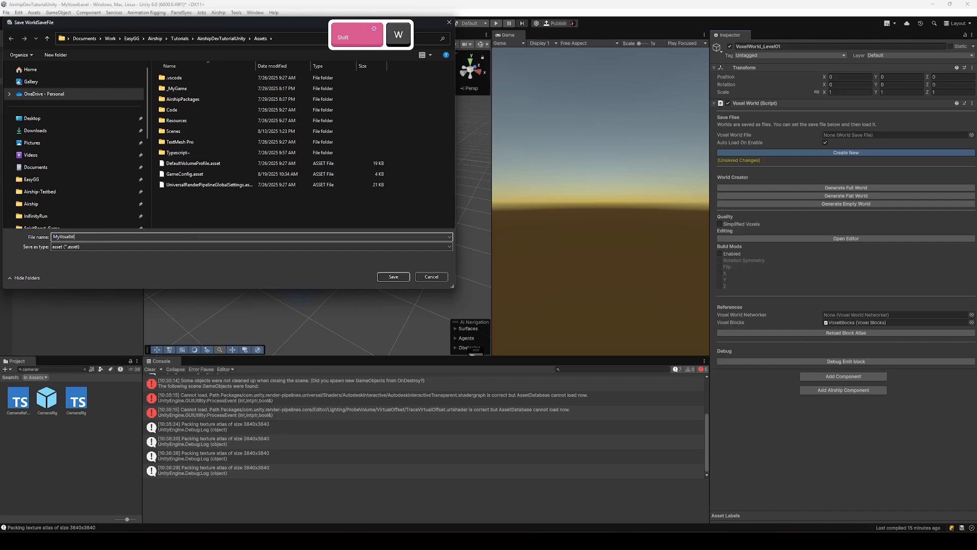
pyautogui.write('orld')
pyautogui.doubleClick(184, 89)
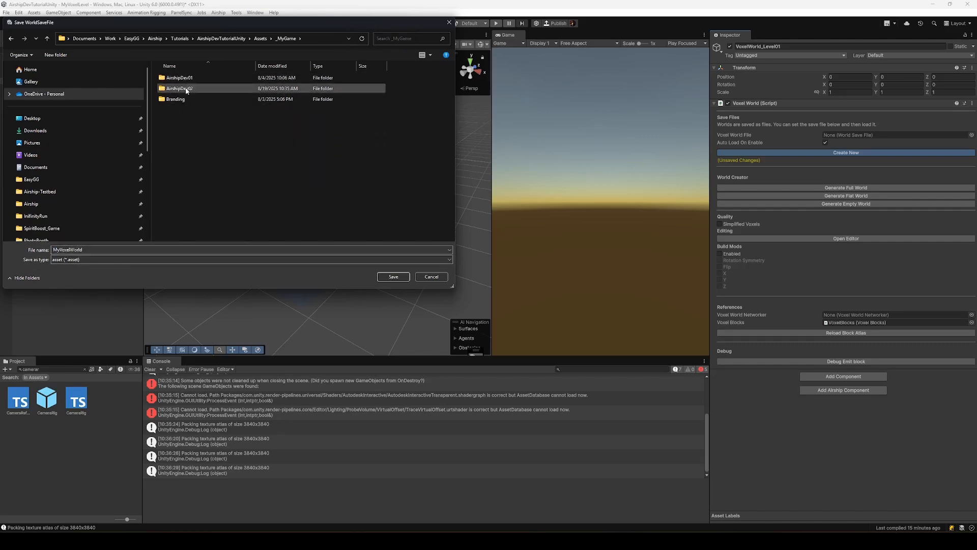
pyautogui.doubleClick(186, 90)
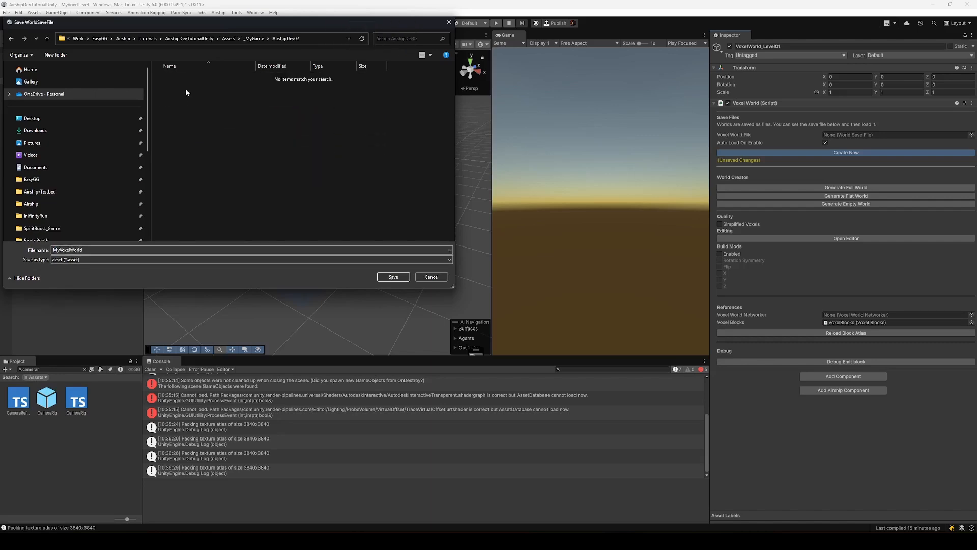
pyautogui.click(386, 279)
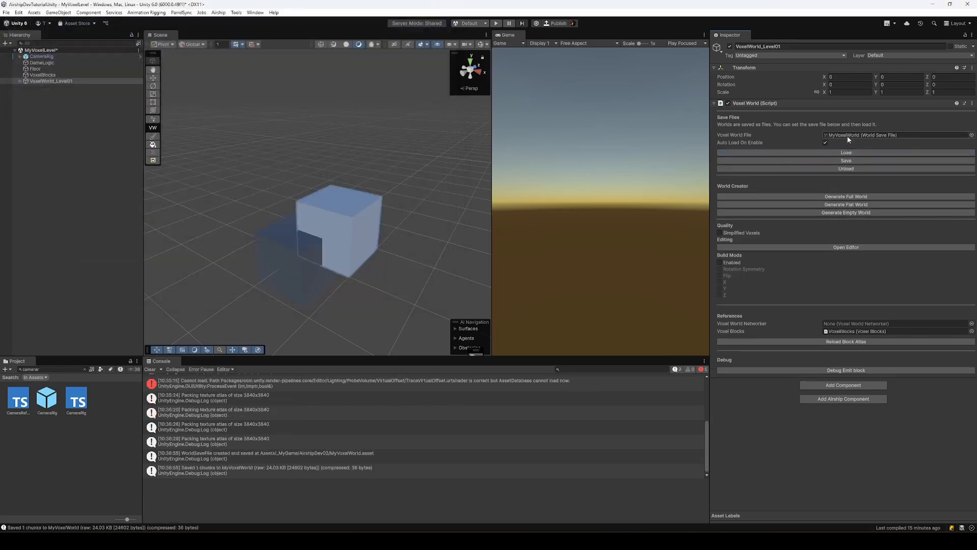
# Load the saved MyVoxelWorld file with the asset search cleared, and open the Voxel Editor docked beside the Game view.
pyautogui.click(84, 369)
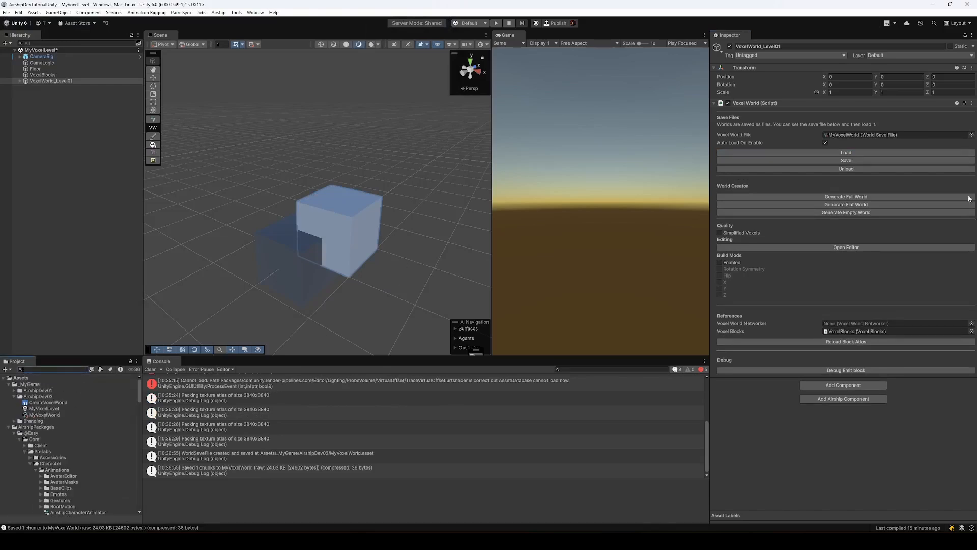
pyautogui.click(842, 152)
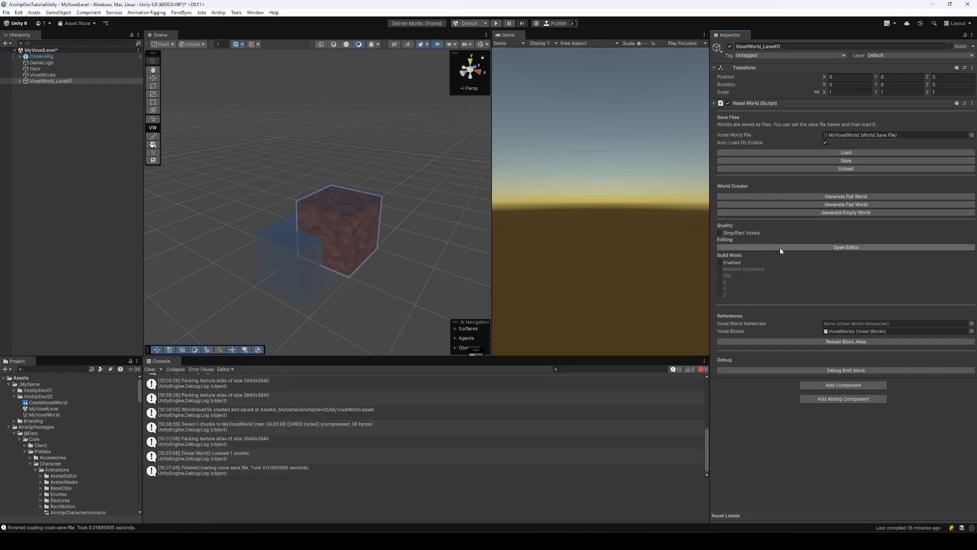
pyautogui.click(859, 248)
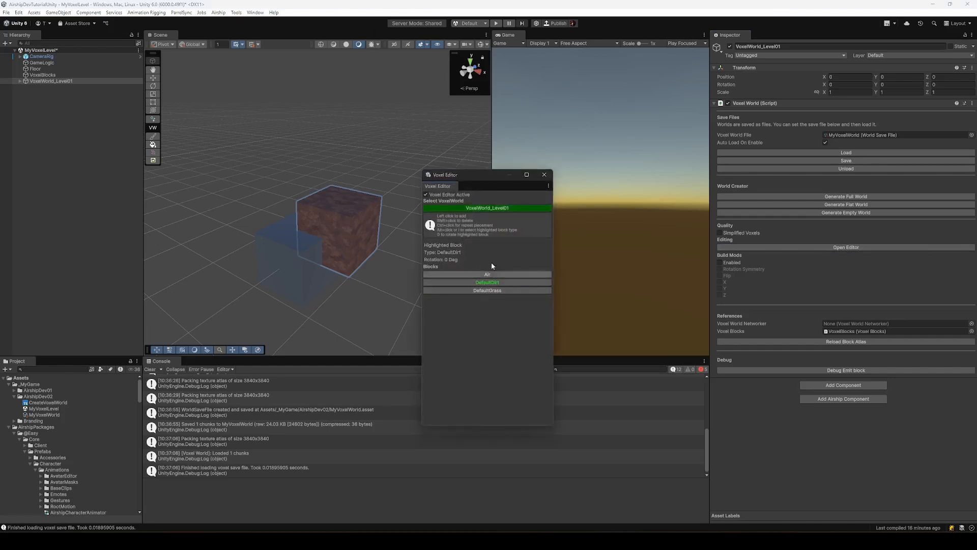
pyautogui.moveTo(450, 185); pyautogui.dragTo(546, 39)
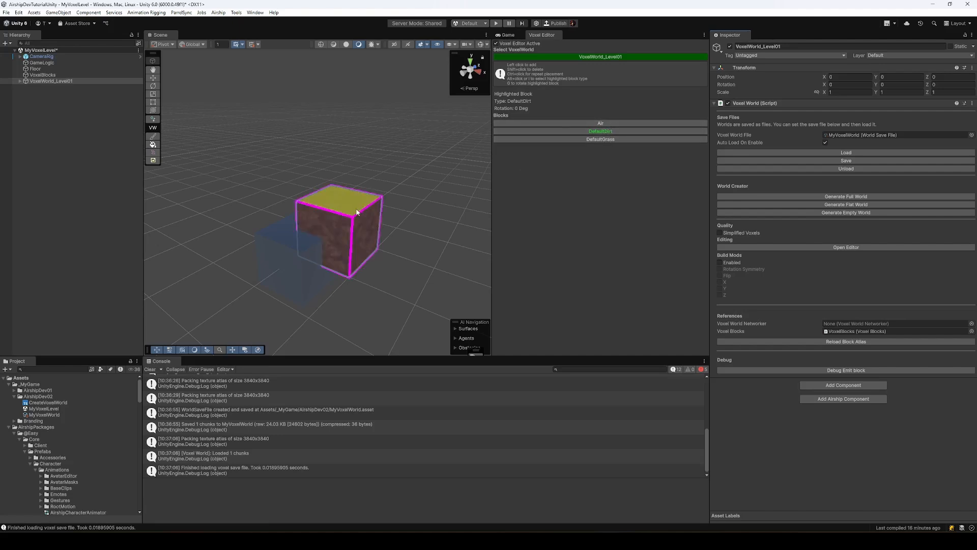
# Add several DefaultGrass blocks to the sides of the starting dirt block.
pyautogui.click(604, 140)
pyautogui.click(365, 235)
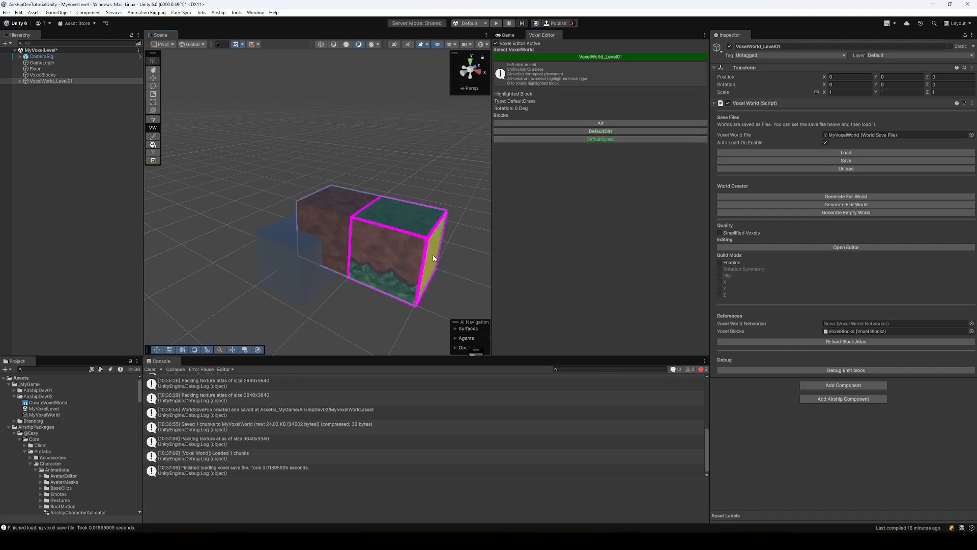
pyautogui.click(433, 258)
pyautogui.click(409, 267)
pyautogui.moveTo(457, 283); pyautogui.dragTo(211, 180, button='right')
pyautogui.press('d')
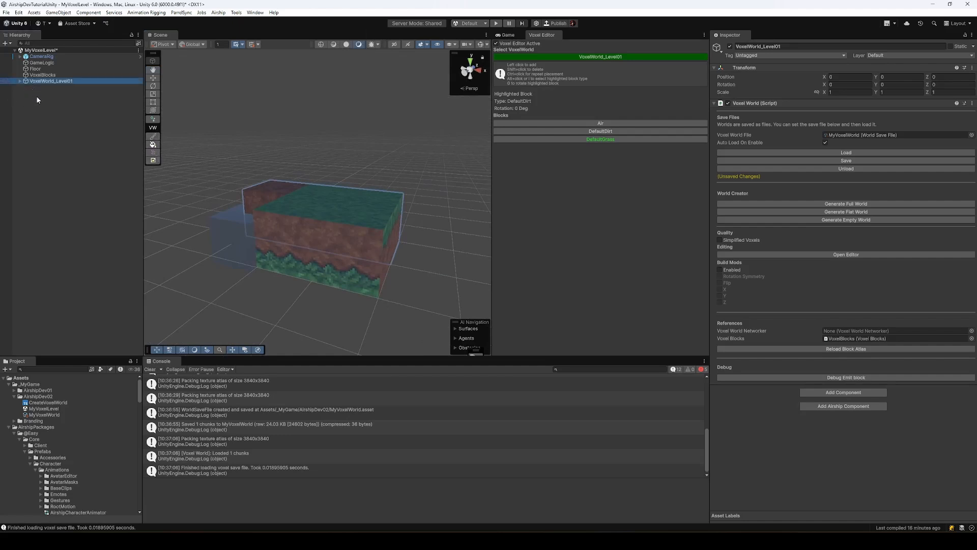
# Deselect VoxelWorld_Level01 and make it the Voxel Editor's active world again.
pyautogui.click(50, 111)
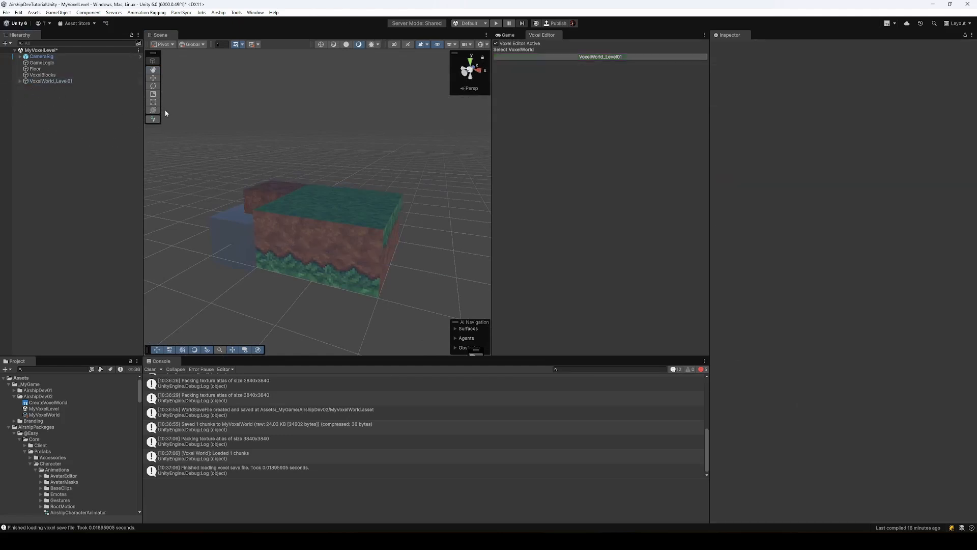
pyautogui.click(153, 69)
pyautogui.moveTo(348, 139); pyautogui.dragTo(212, 121)
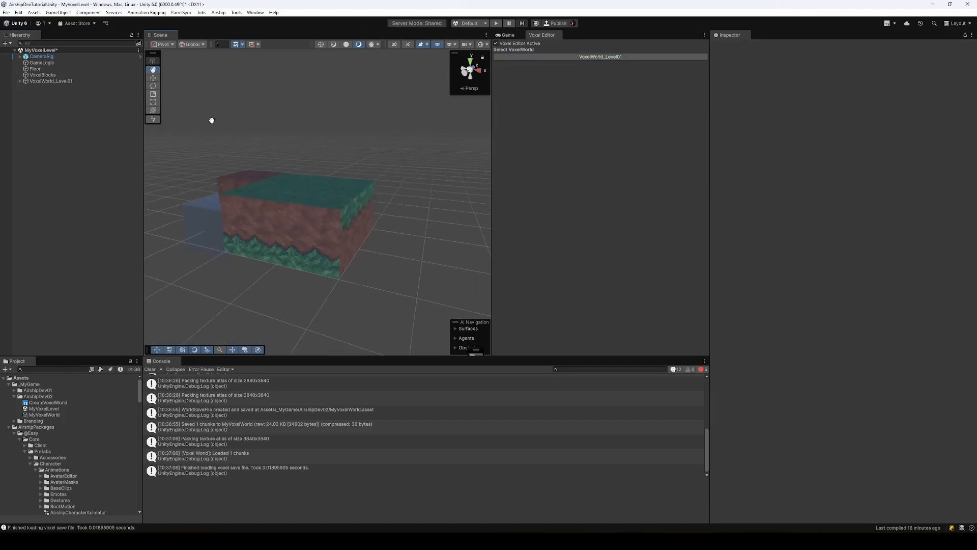
pyautogui.click(156, 79)
pyautogui.click(51, 81)
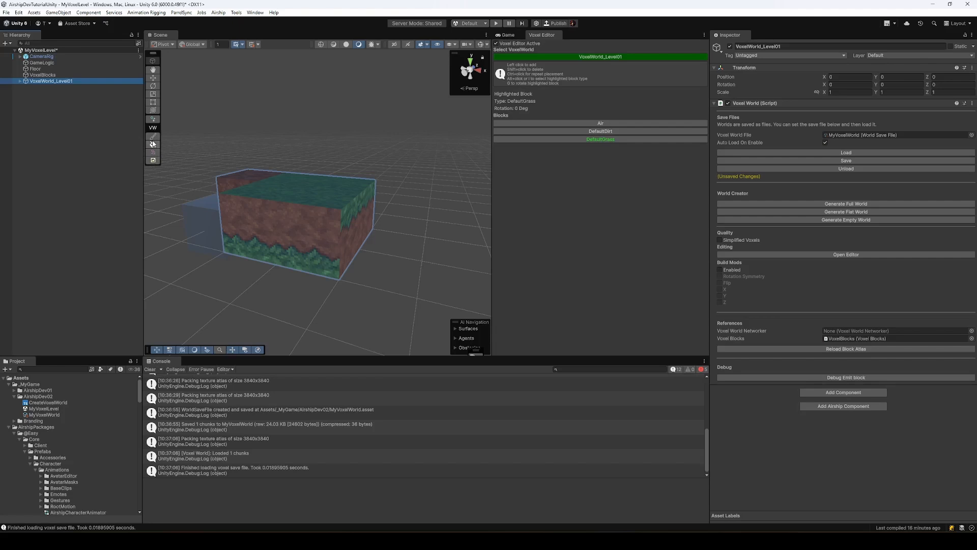
pyautogui.click(114, 151)
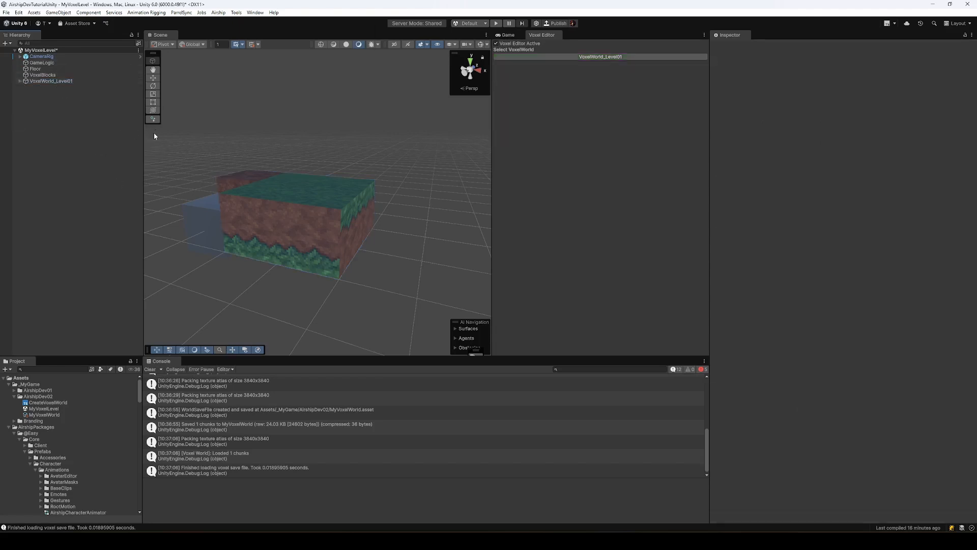
pyautogui.click(610, 57)
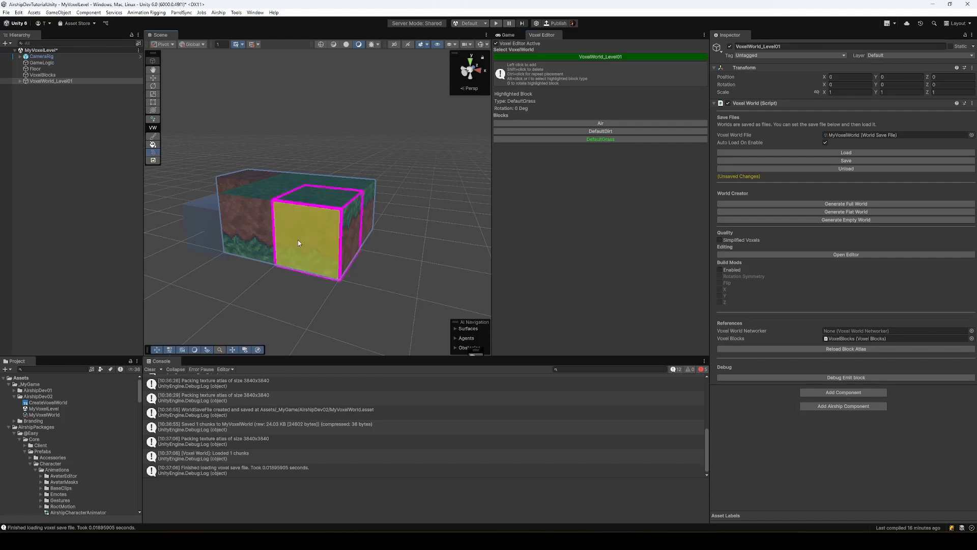
# Add more DefaultGrass blocks on the front and top of the voxel structure to stack it higher.
pyautogui.click(308, 227)
pyautogui.click(313, 196)
pyautogui.click(321, 166)
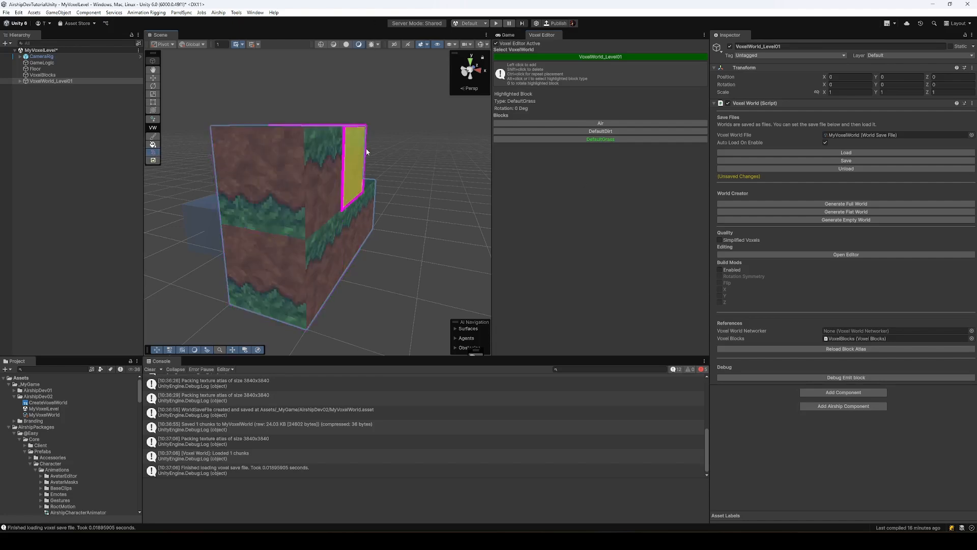
pyautogui.press('d')
pyautogui.moveTo(365, 149); pyautogui.dragTo(304, 179, button='right')
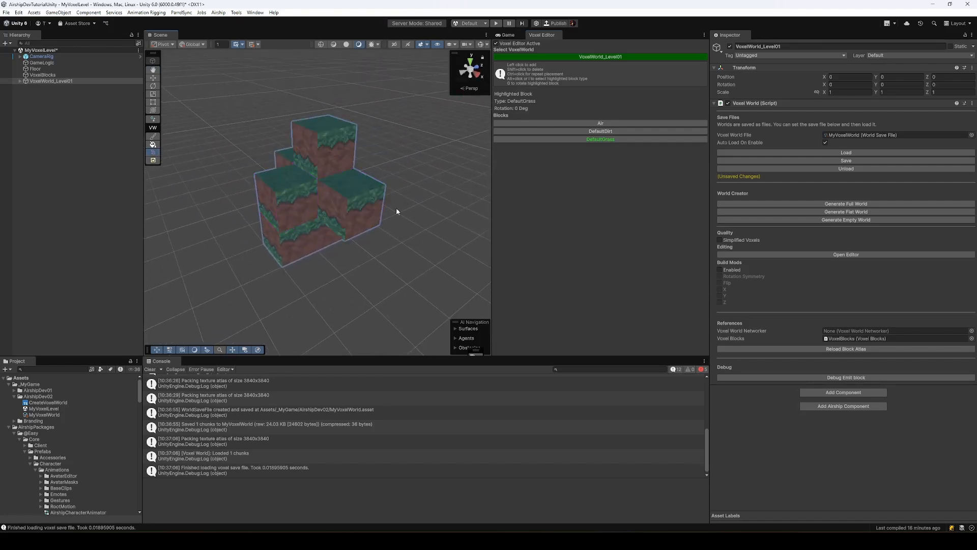
# Delete the grass blocks stacked above the bottom layer of the voxel structure.
pyautogui.moveTo(396, 208); pyautogui.dragTo(320, 183, button='right')
pyautogui.press('a')
pyautogui.press('shift')
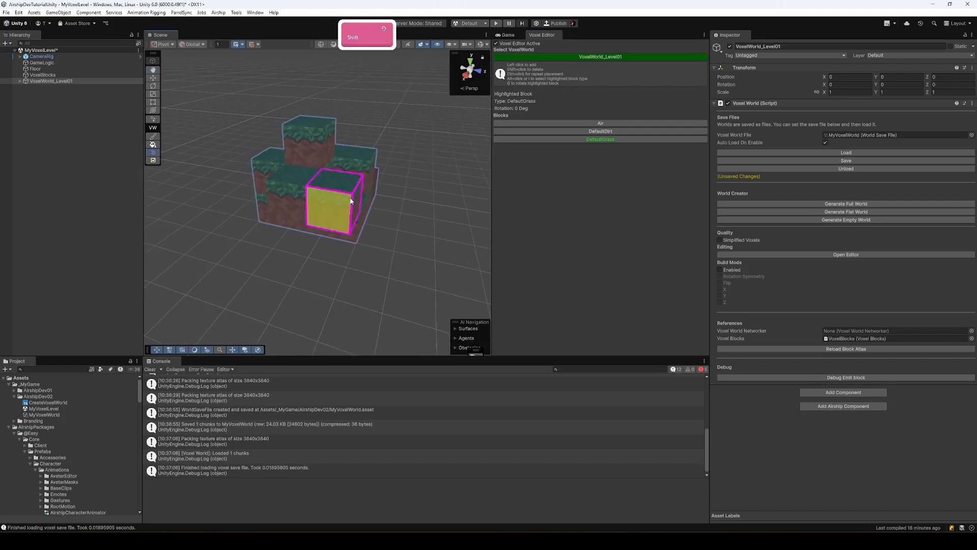
pyautogui.keyDown('shift'); pyautogui.click(350, 200); pyautogui.keyUp('shift')
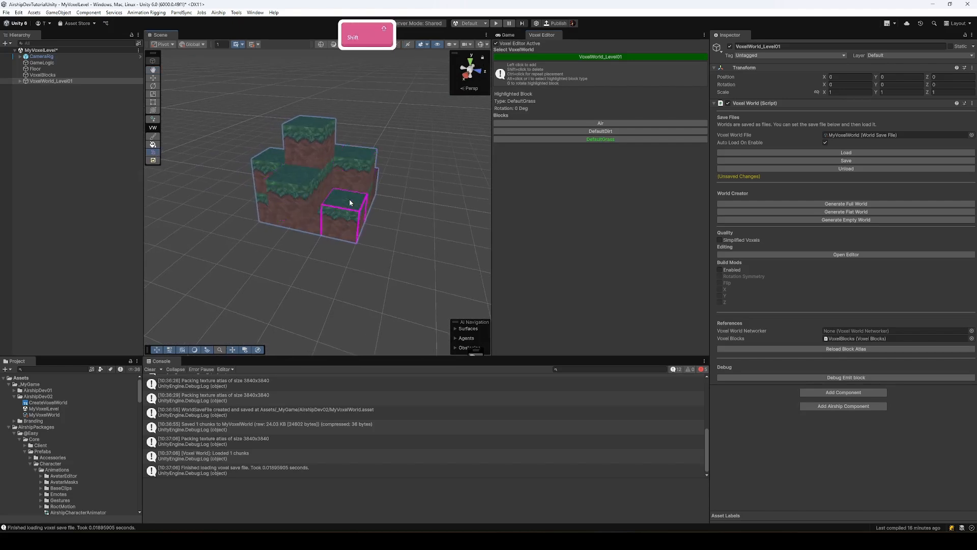
pyautogui.keyDown('shift'); pyautogui.click(315, 194); pyautogui.keyUp('shift')
pyautogui.keyDown('shift'); pyautogui.click(320, 152); pyautogui.keyUp('shift')
pyautogui.keyDown('shift'); pyautogui.click(296, 176); pyautogui.keyUp('shift')
pyautogui.keyDown('shift'); pyautogui.click(317, 170); pyautogui.keyUp('shift')
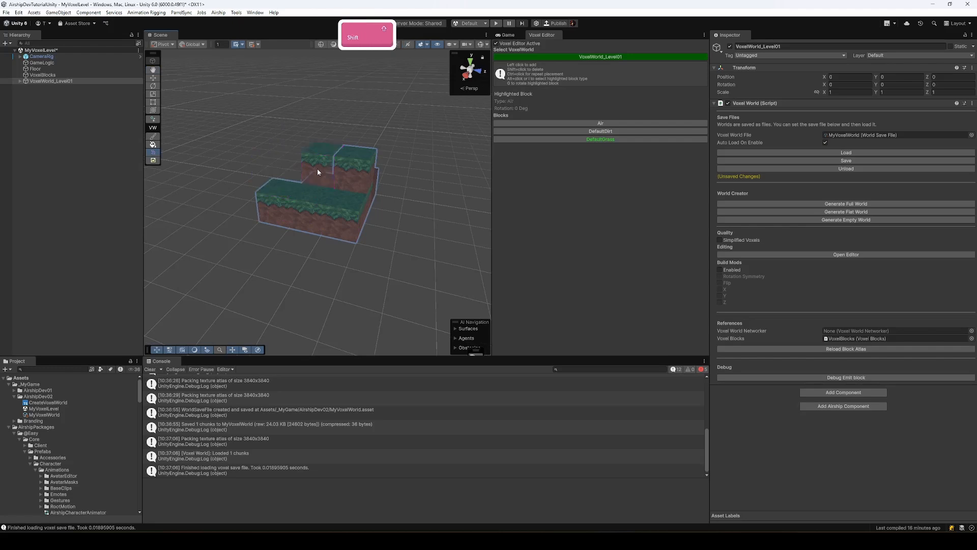
pyautogui.keyDown('shift'); pyautogui.click(345, 175); pyautogui.keyUp('shift')
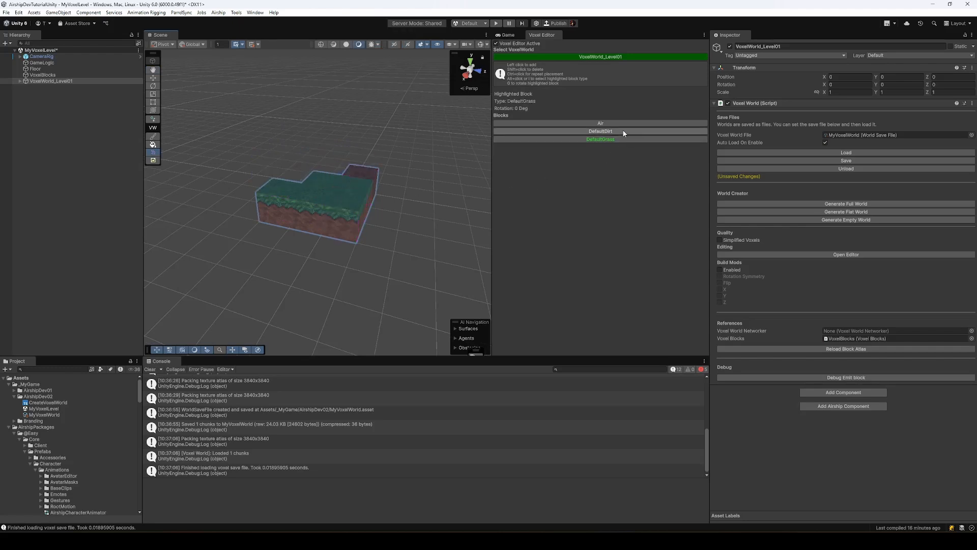
# Add DefaultDirt blocks on top of and in front of the grass base to form a stepped structure.
pyautogui.click(601, 131)
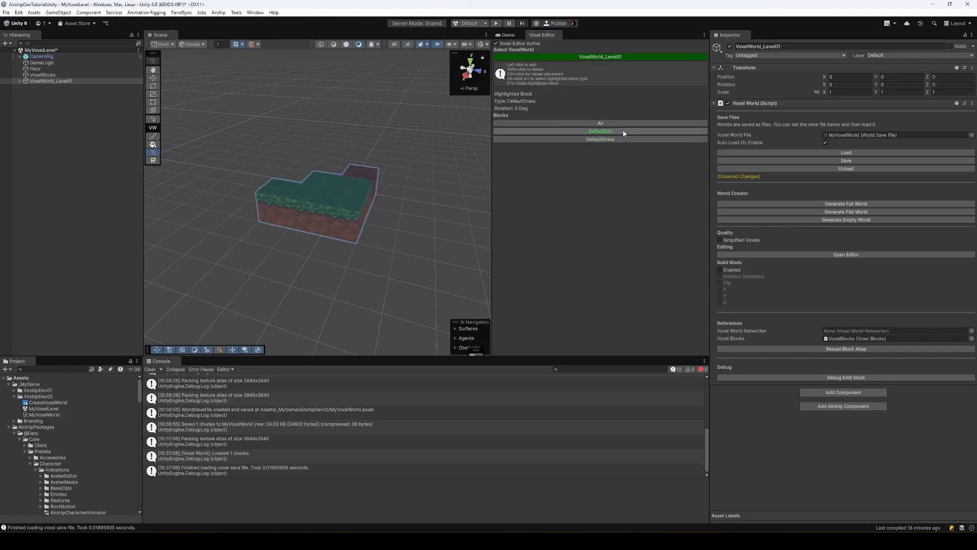
pyautogui.click(329, 198)
pyautogui.click(311, 193)
pyautogui.click(330, 222)
pyautogui.click(305, 221)
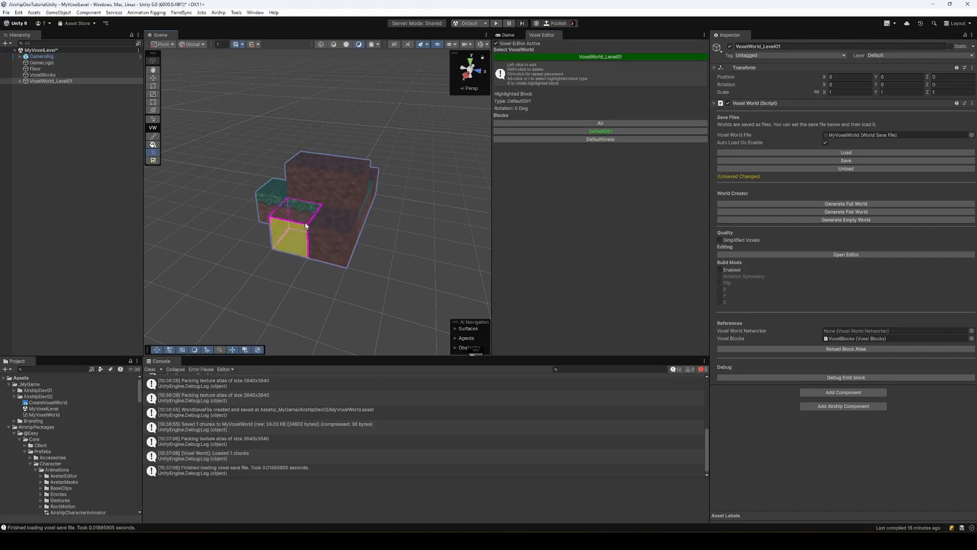
pyautogui.click(324, 240)
pyautogui.click(330, 212)
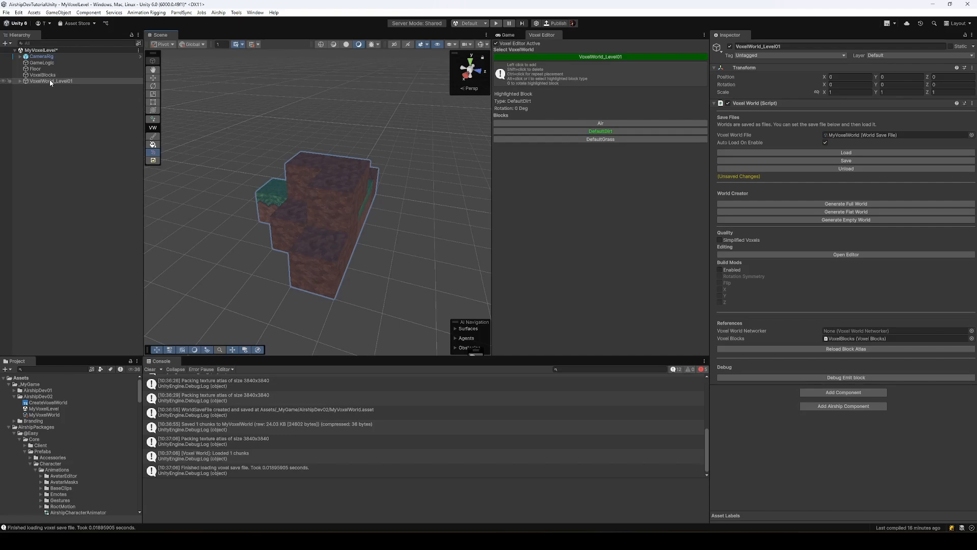
# Save the edited voxel world to MyVoxelWorld, and reload its block atlas and save file.
pyautogui.click(864, 161)
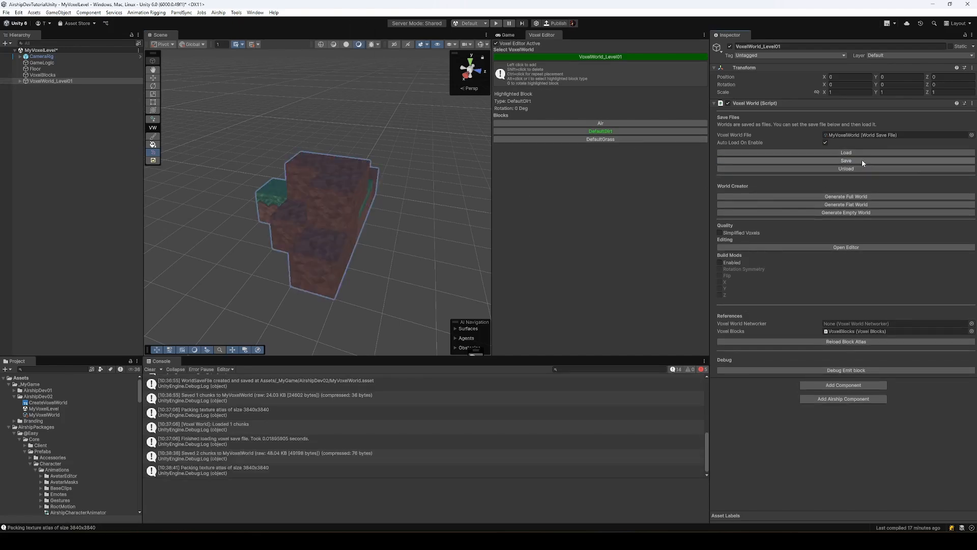
pyautogui.click(862, 159)
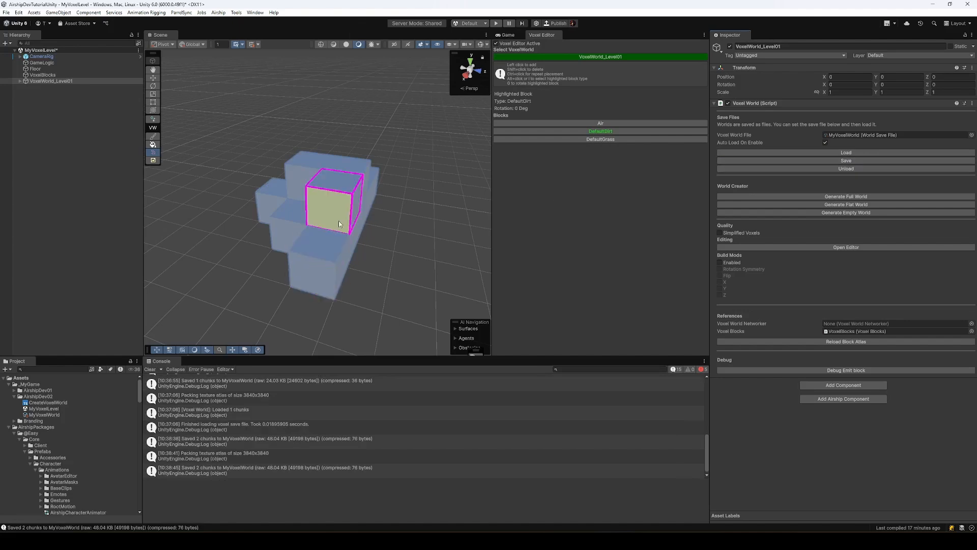
pyautogui.click(842, 344)
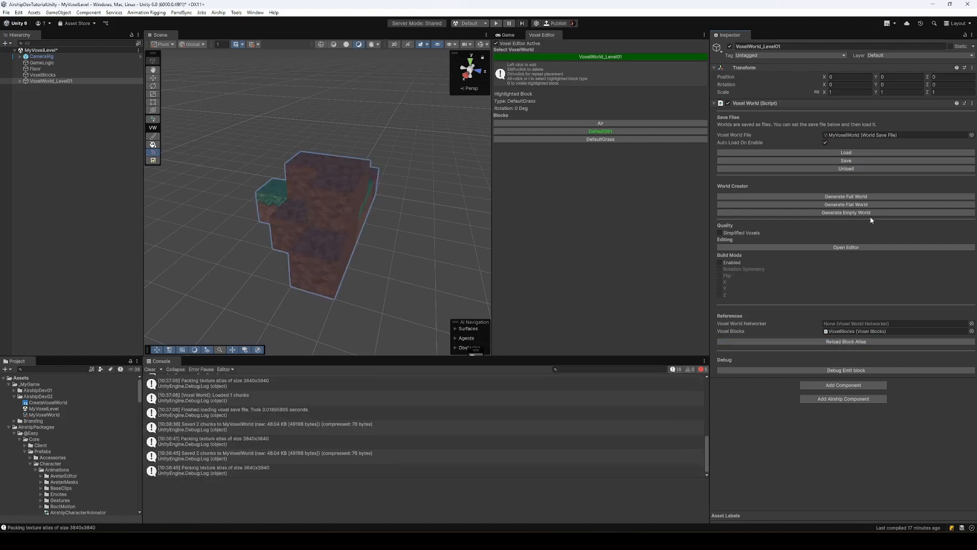
pyautogui.click(853, 152)
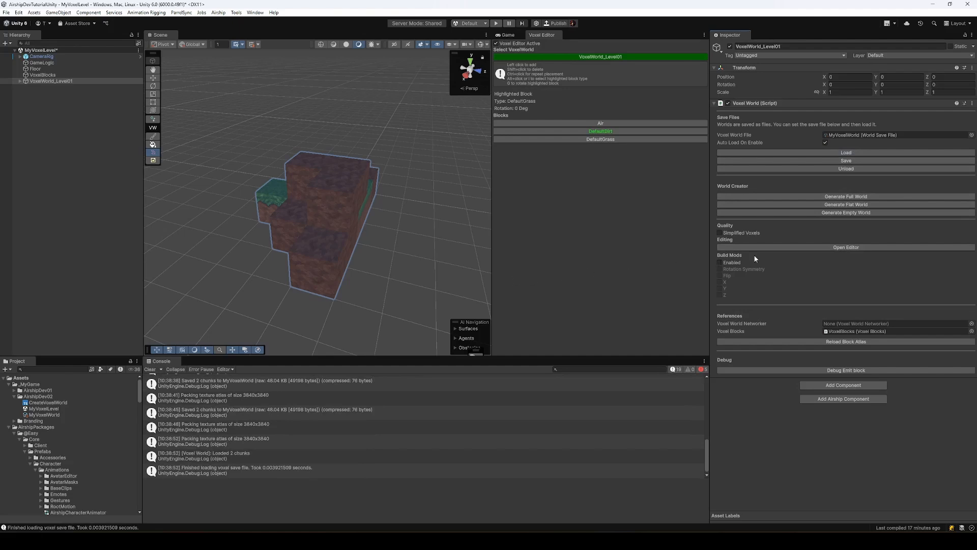
# Delete the Floor object from the MyVoxelLevel scene.
pyautogui.click(46, 68)
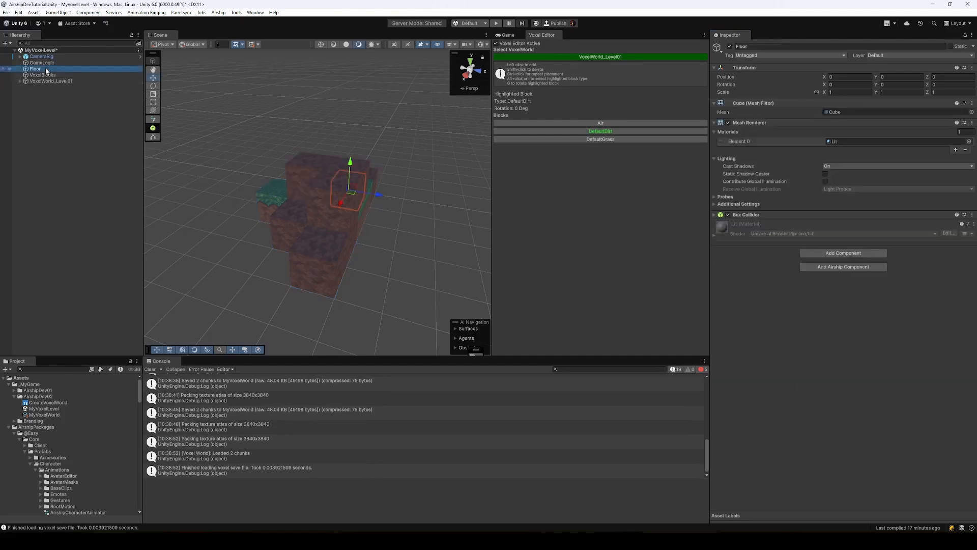
pyautogui.press('Delete')
pyautogui.keyDown('alt'); pyautogui.moveTo(414, 166); pyautogui.dragTo(247, 159); pyautogui.keyUp('alt')
pyautogui.press('s')
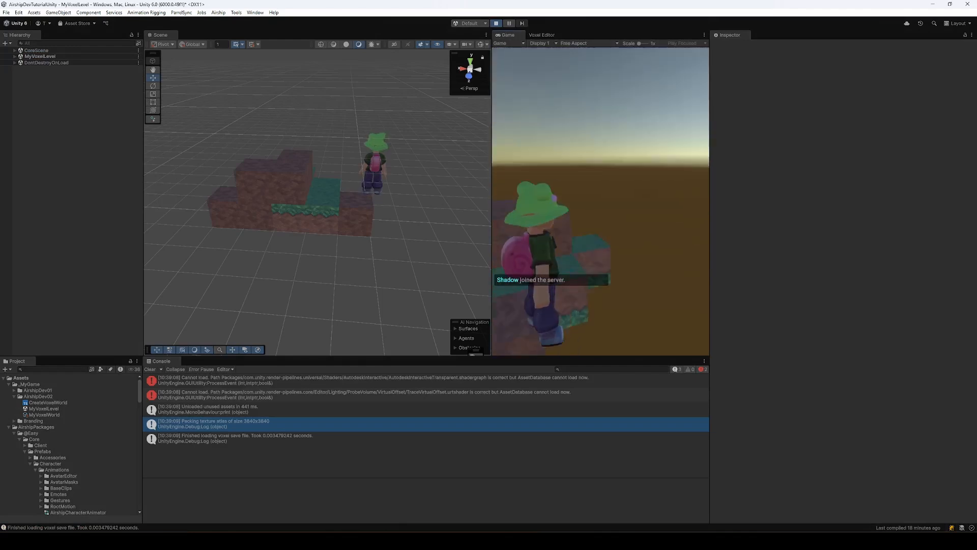
# Playtest the level by moving and jumping the character across the voxel blocks, and stop Play mode.
pyautogui.press('w')
pyautogui.press('space')
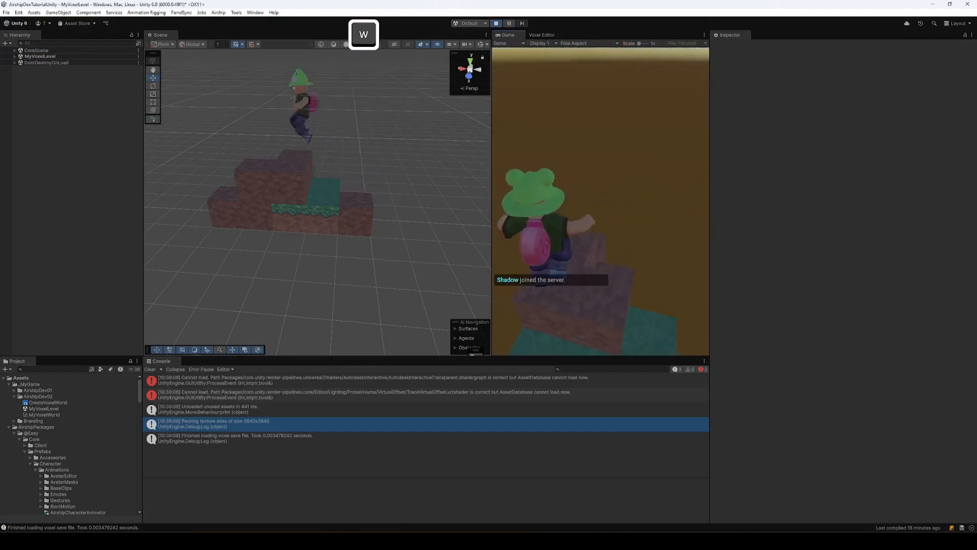
pyautogui.press('space')
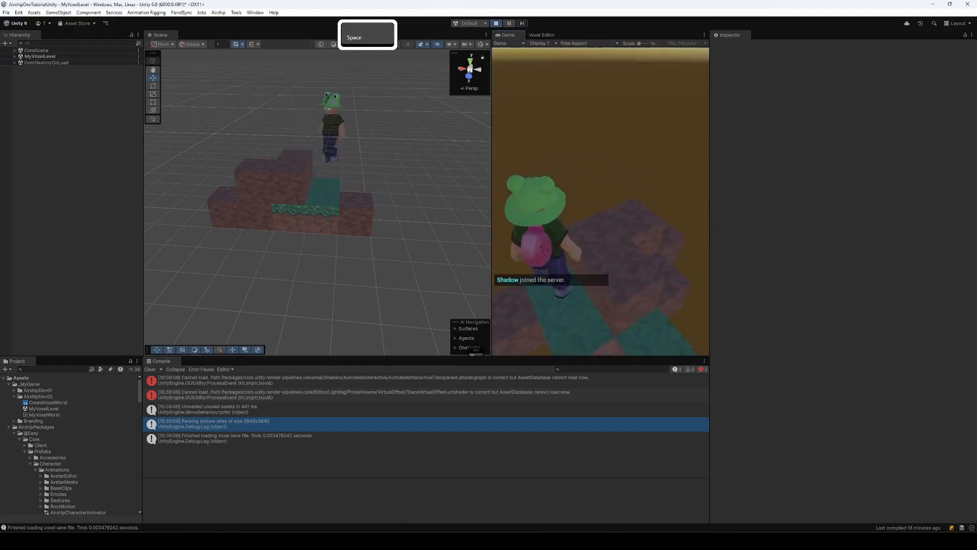
pyautogui.press('a')
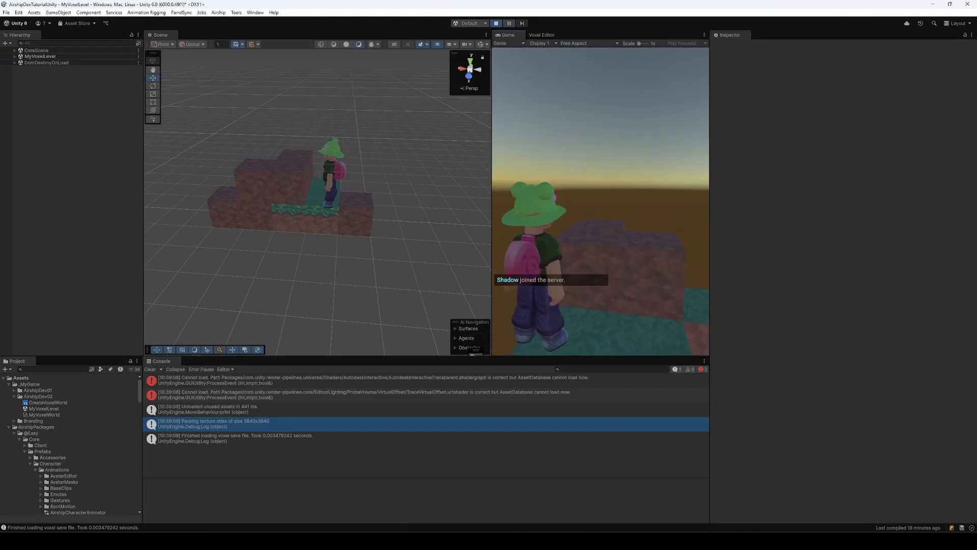
pyautogui.hotkey('alt', 'Tab')
pyautogui.click(499, 23)
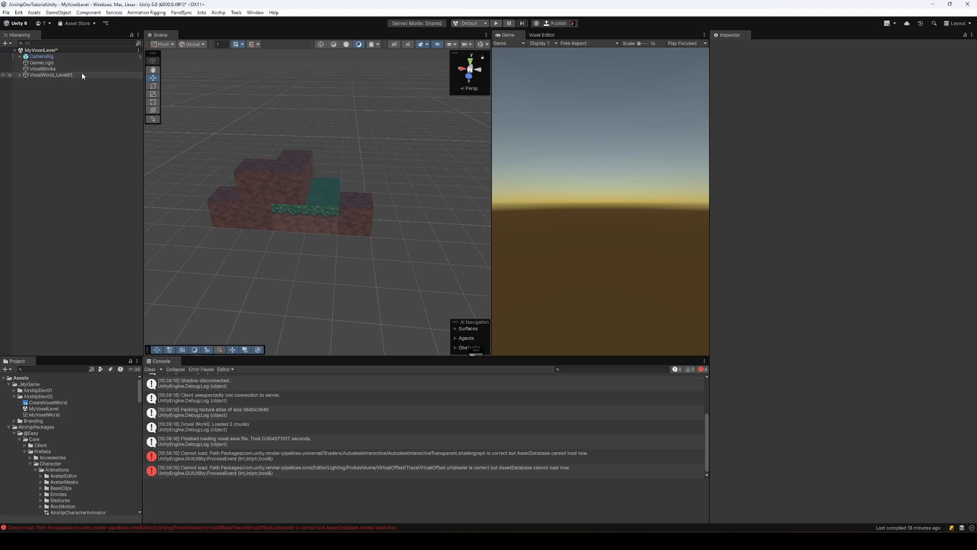
# Open Airship Packages and expand its options for adding a package.
pyautogui.click(218, 12)
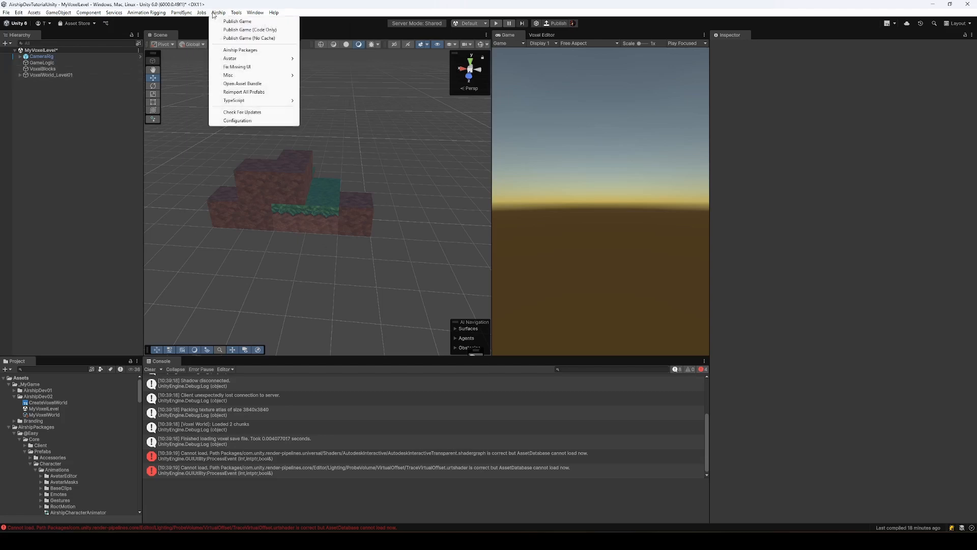
pyautogui.click(241, 49)
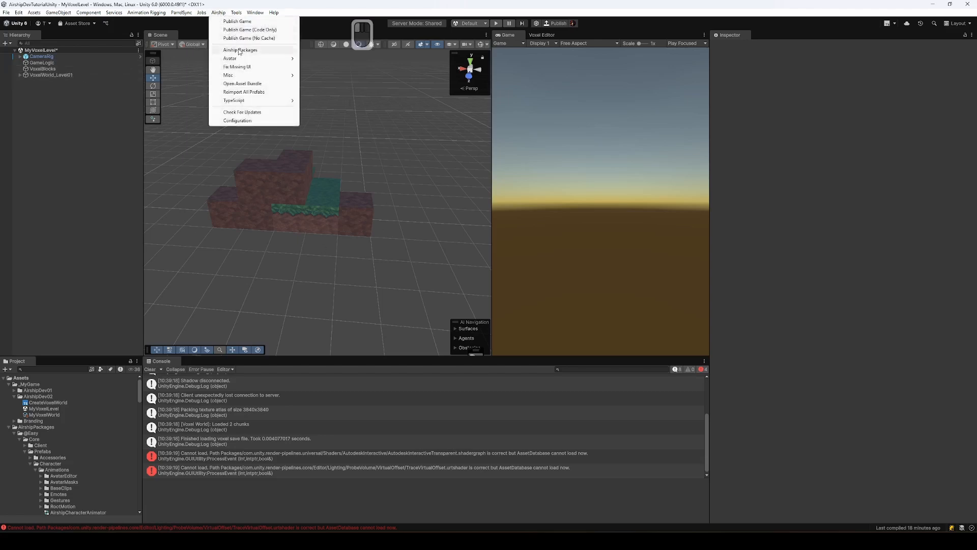
pyautogui.moveTo(311, 151); pyautogui.dragTo(218, 105)
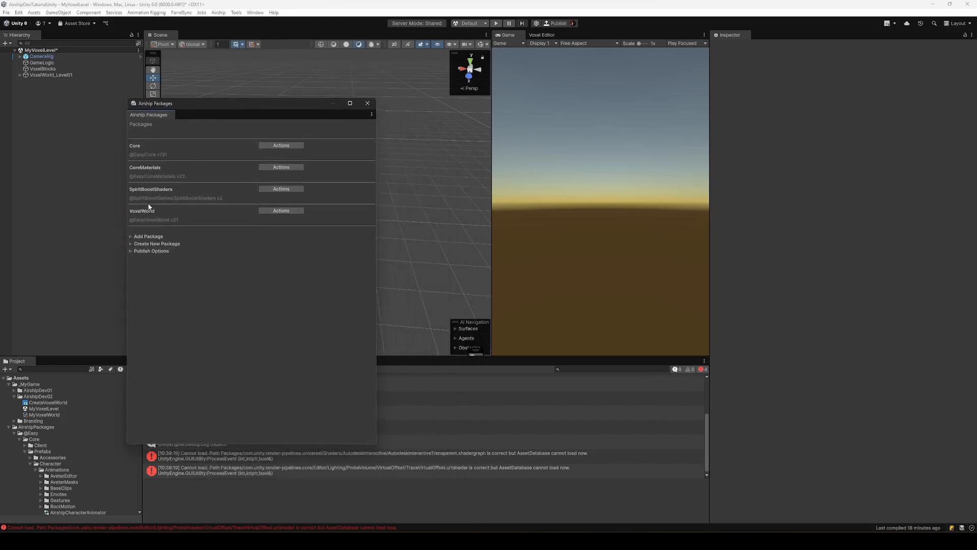
pyautogui.click(148, 236)
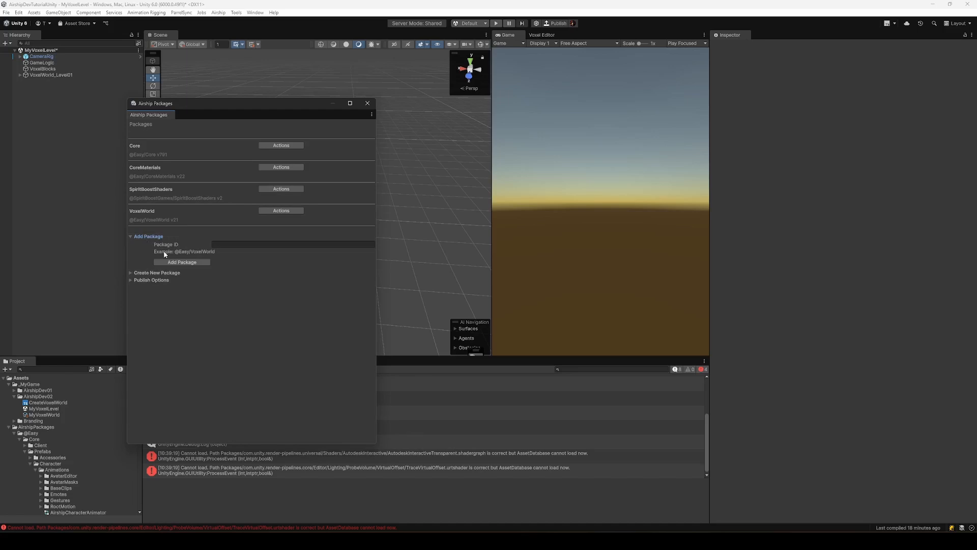
pyautogui.click(143, 237)
pyautogui.click(143, 238)
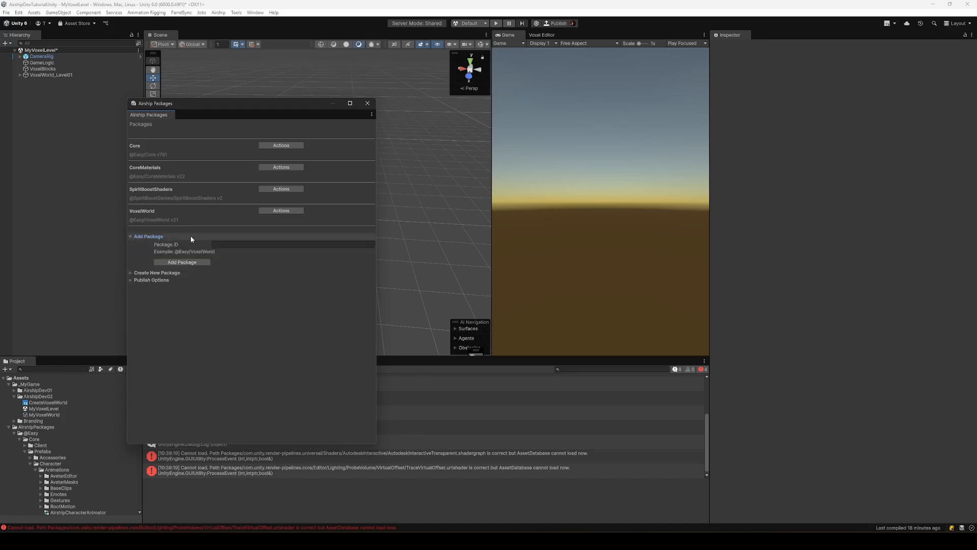
pyautogui.click(241, 244)
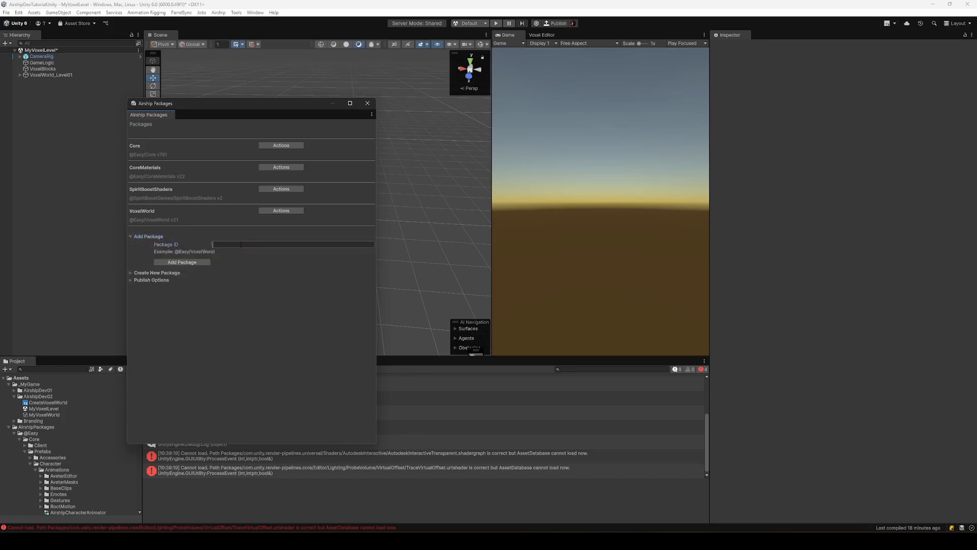
pyautogui.write('@')
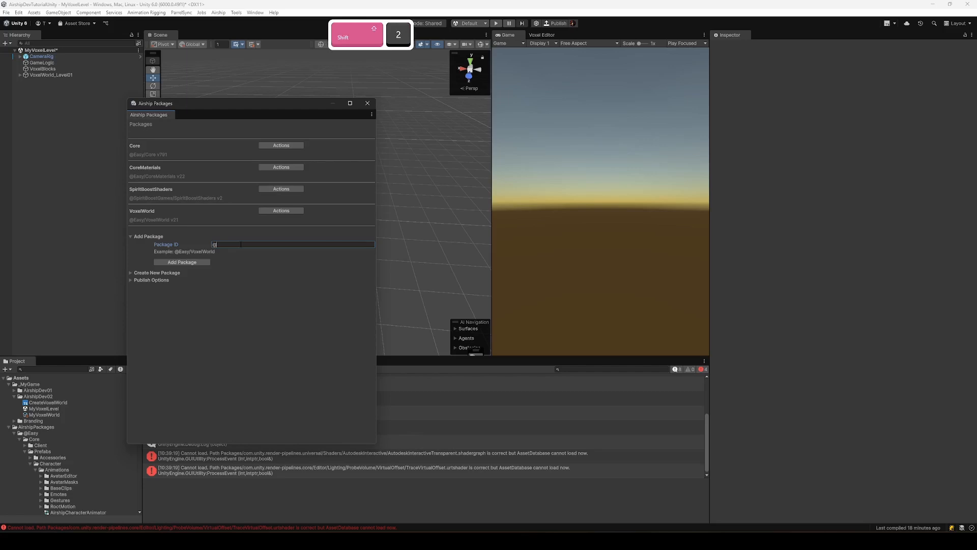
pyautogui.write('Easy/VoxelWorld')
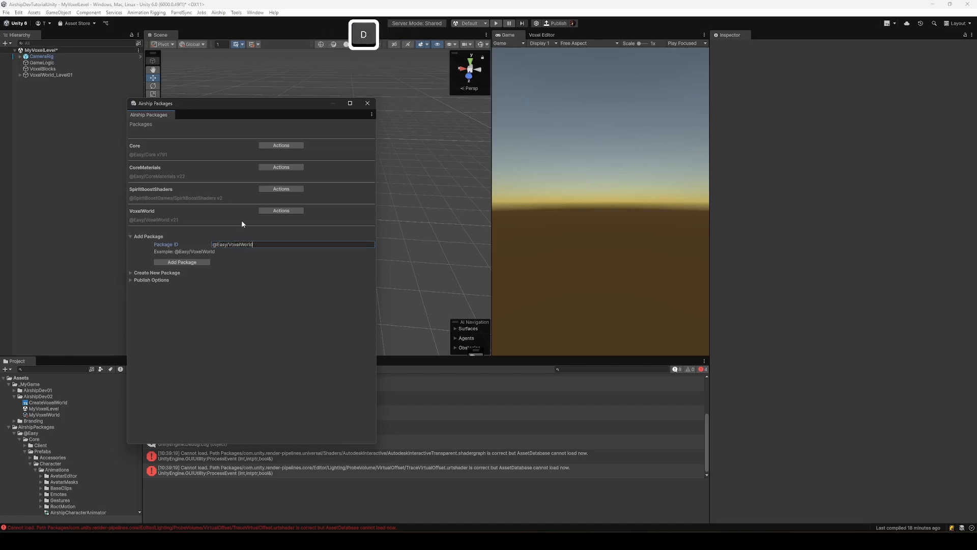
pyautogui.moveTo(279, 243); pyautogui.dragTo(212, 245)
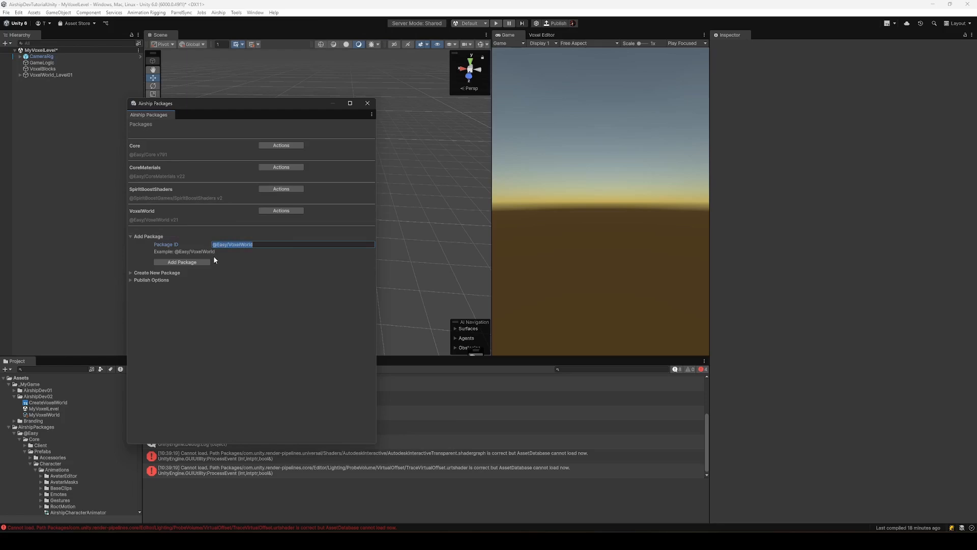
pyautogui.click(167, 263)
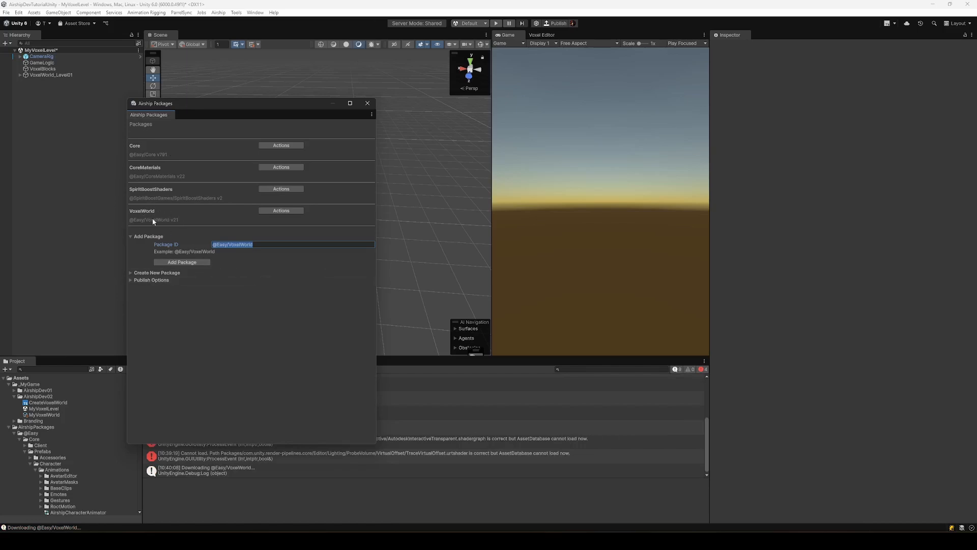
# Check the actions available for the installed VoxelWorld package, and close Airship Packages.
pyautogui.click(297, 211)
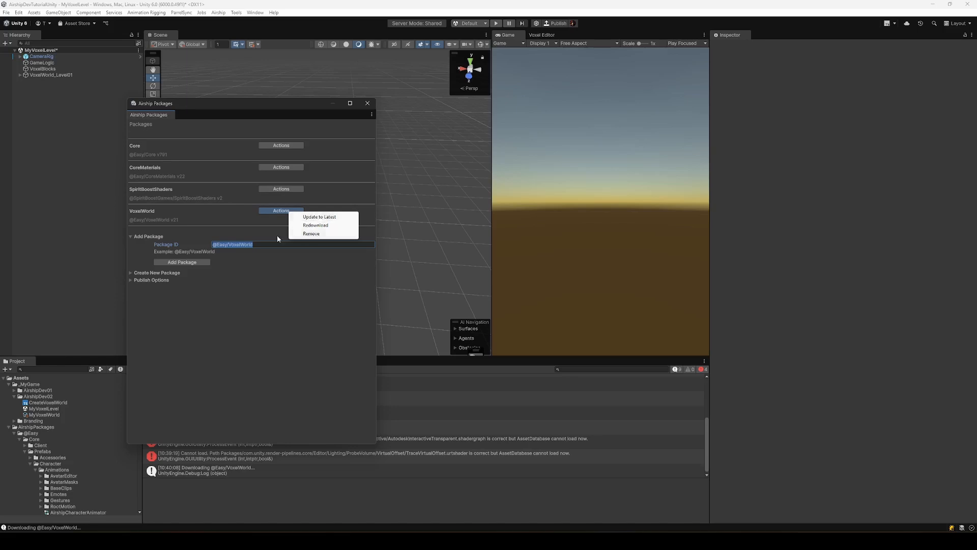
pyautogui.click(206, 218)
pyautogui.click(403, 2)
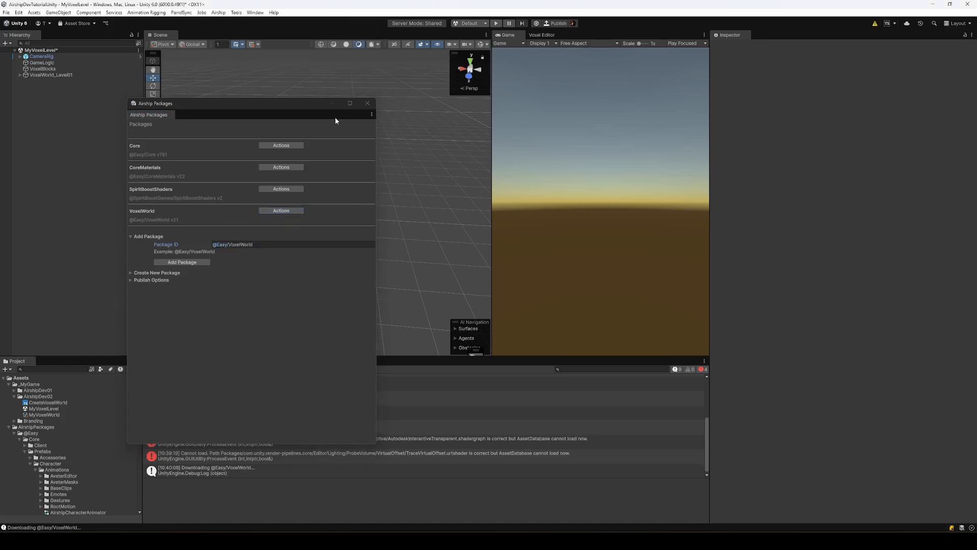
pyautogui.click(366, 104)
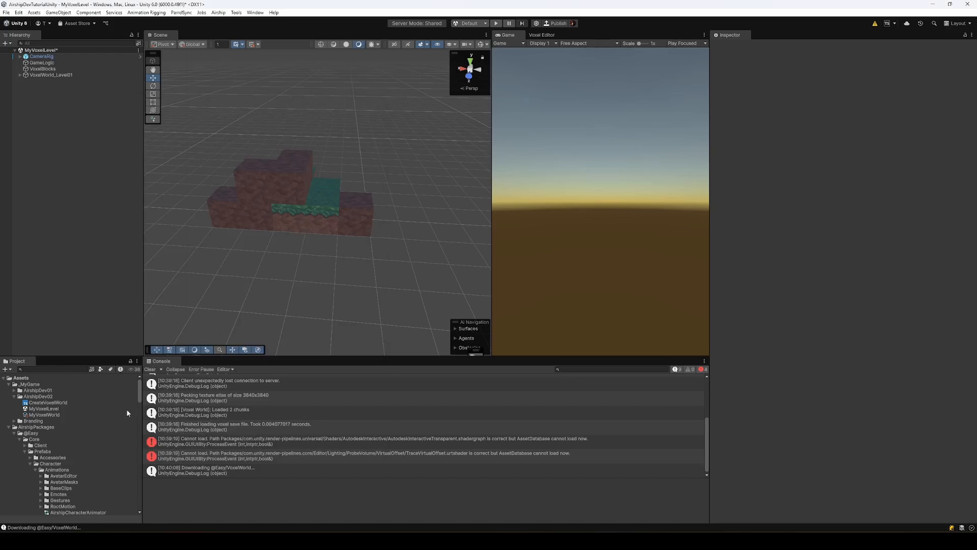
pyautogui.click(152, 370)
pyautogui.click(62, 370)
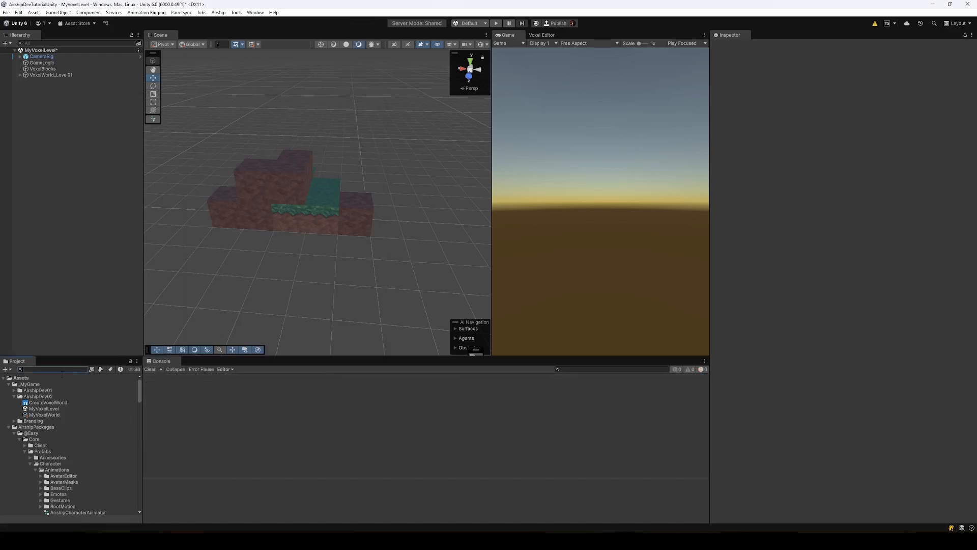
pyautogui.click(9, 385)
pyautogui.click(9, 390)
pyautogui.click(37, 391)
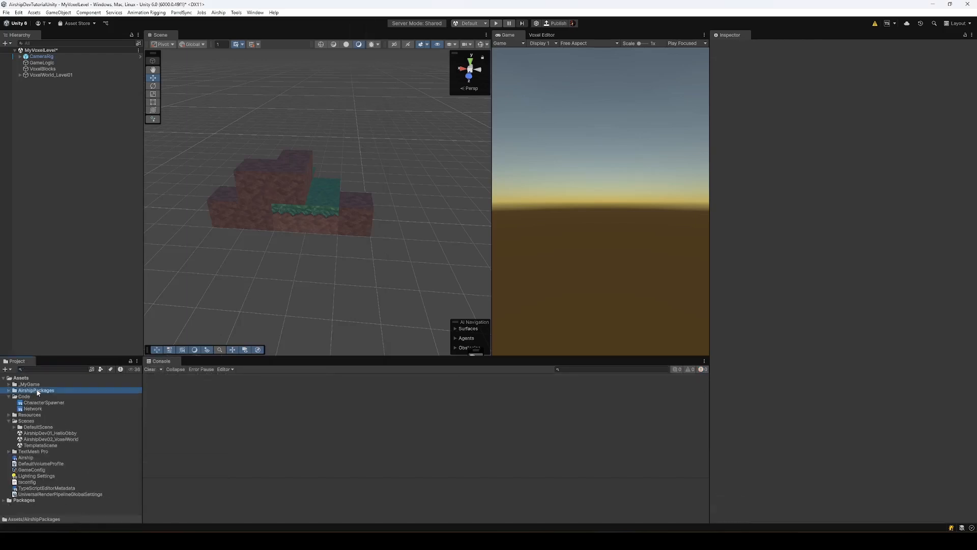
pyautogui.click(9, 391)
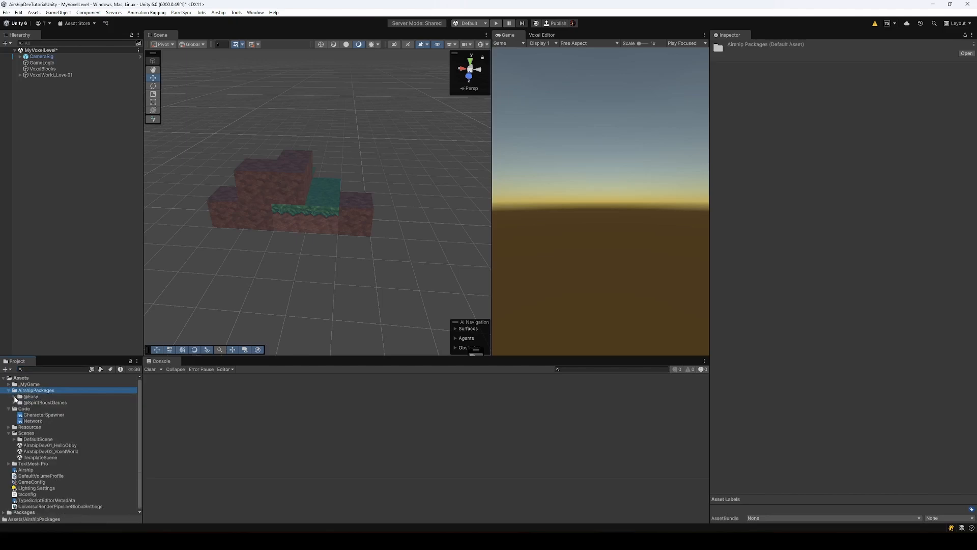
pyautogui.click(14, 397)
pyautogui.click(20, 415)
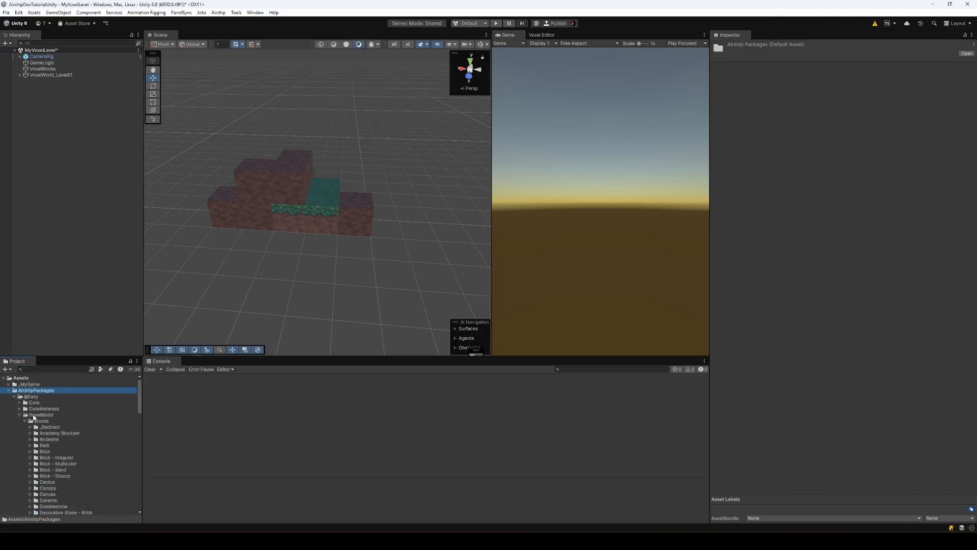
# Examine the folders inside the VoxelWorld package, including Blocks and Features.
pyautogui.click(33, 415)
pyautogui.press('Left')
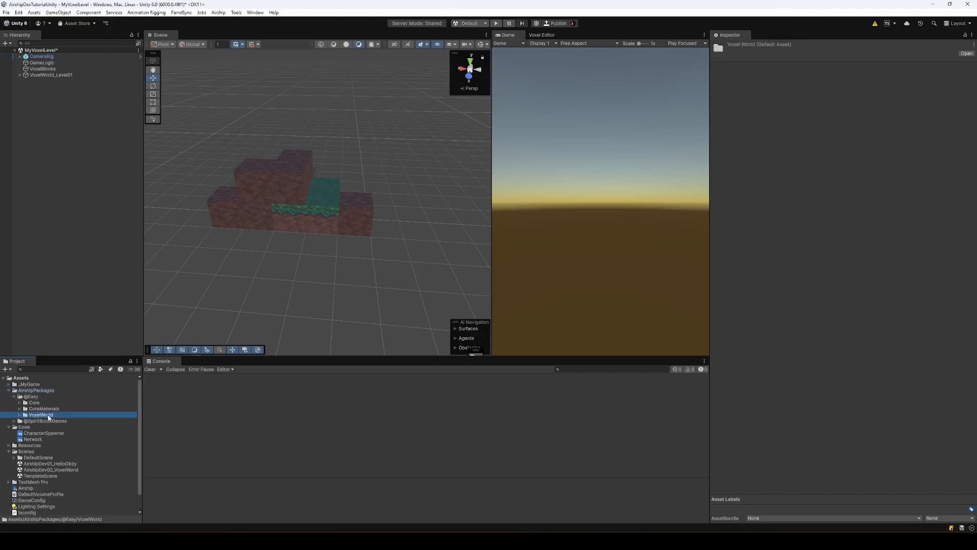
pyautogui.click(20, 415)
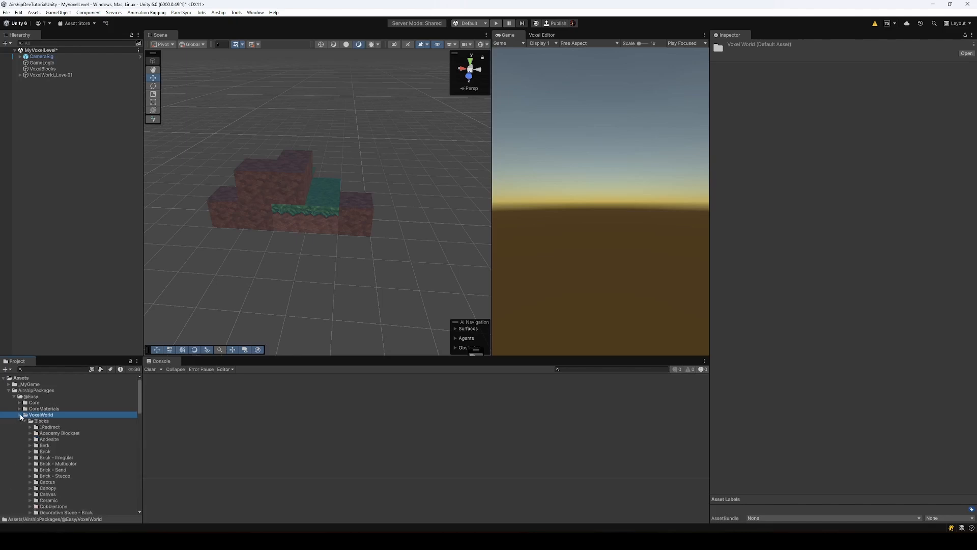
pyautogui.click(24, 421)
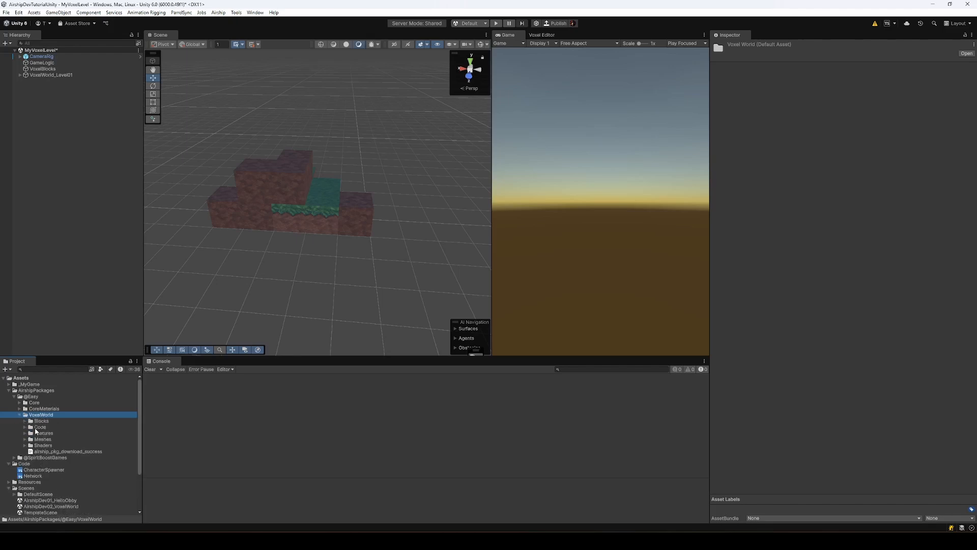
pyautogui.click(45, 421)
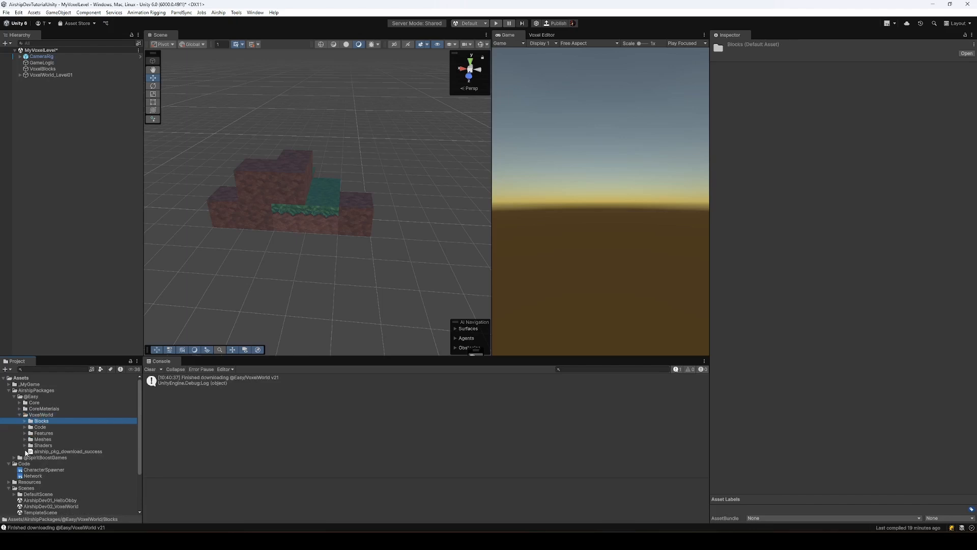
pyautogui.click(24, 433)
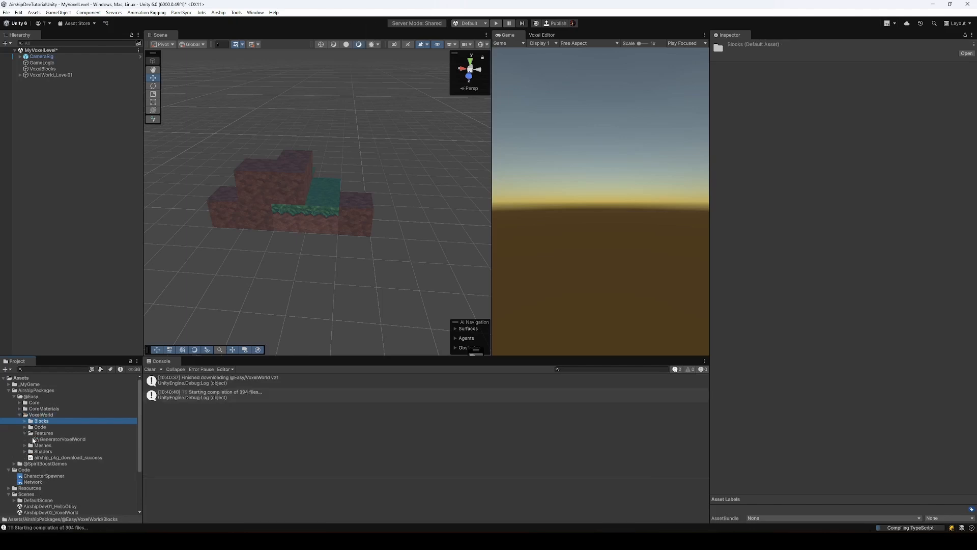
pyautogui.click(24, 433)
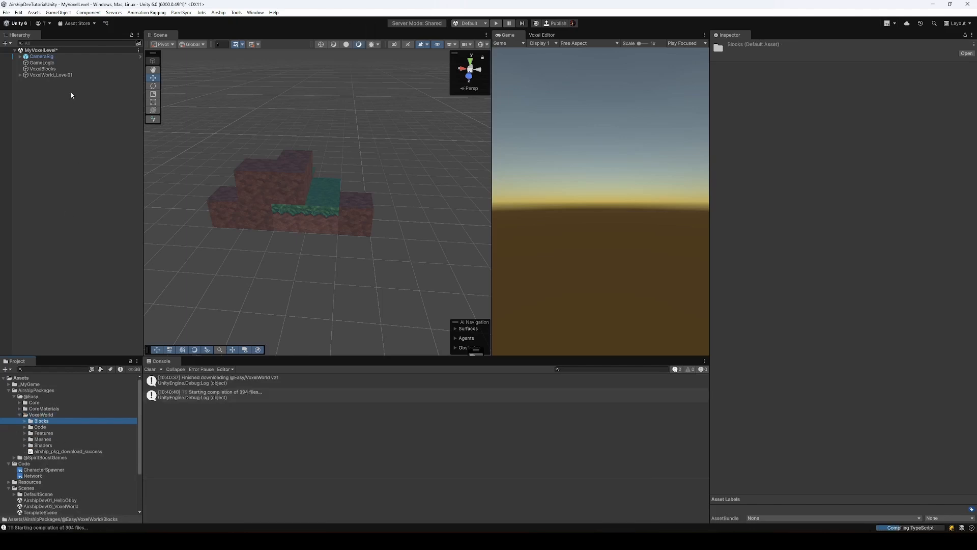
# Inspect the VoxelBlocks object and locate its DefaultVoxelBlockDefinitionList asset in the project.
pyautogui.click(56, 74)
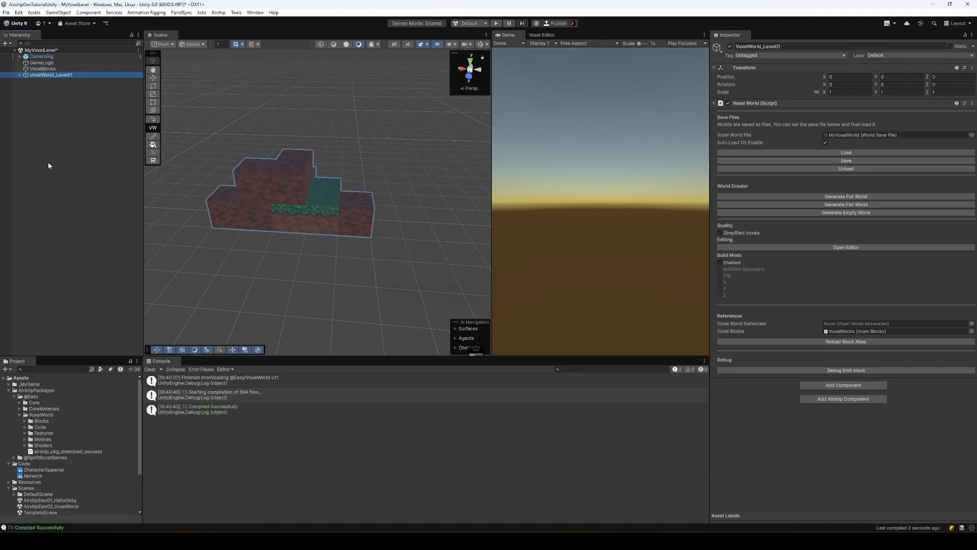
pyautogui.click(44, 69)
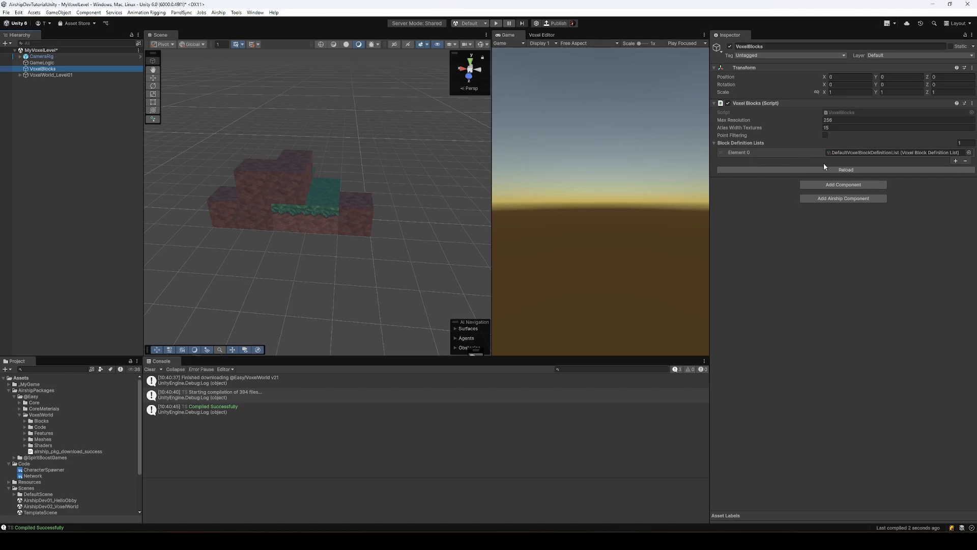
pyautogui.click(924, 152)
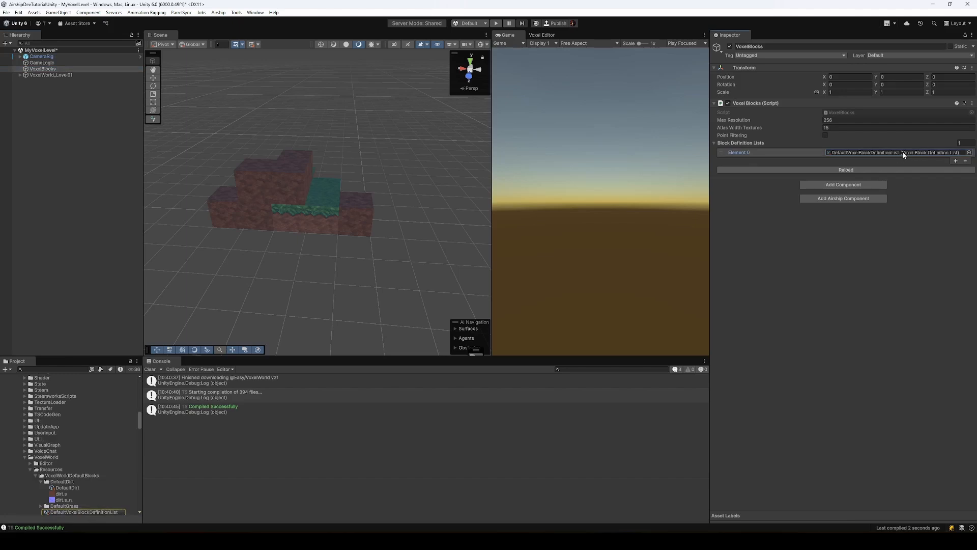
# Add Easy VoxelBlocks as a second entry in the VoxelBlocks object's Block Definition Lists, and reload the blocks.
pyautogui.click(956, 161)
pyautogui.click(968, 160)
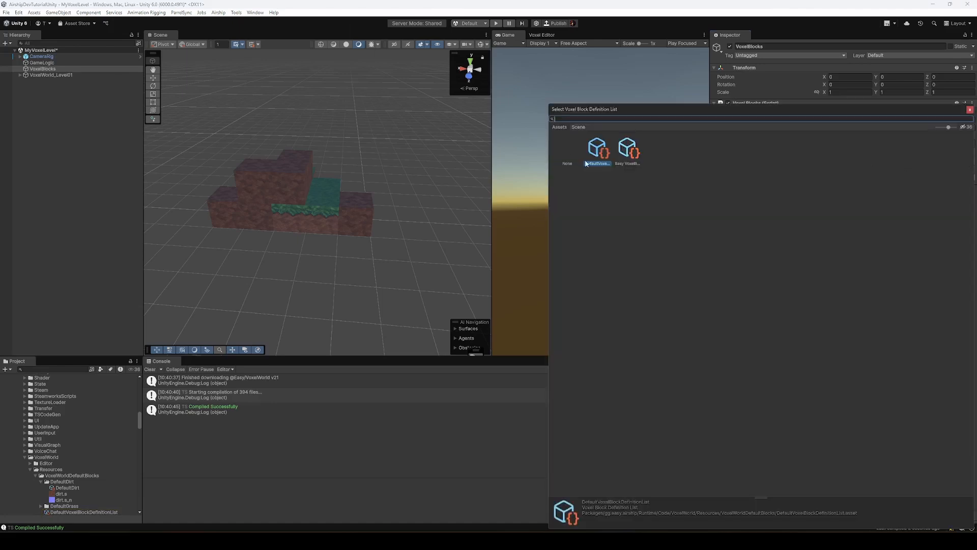
pyautogui.click(631, 153)
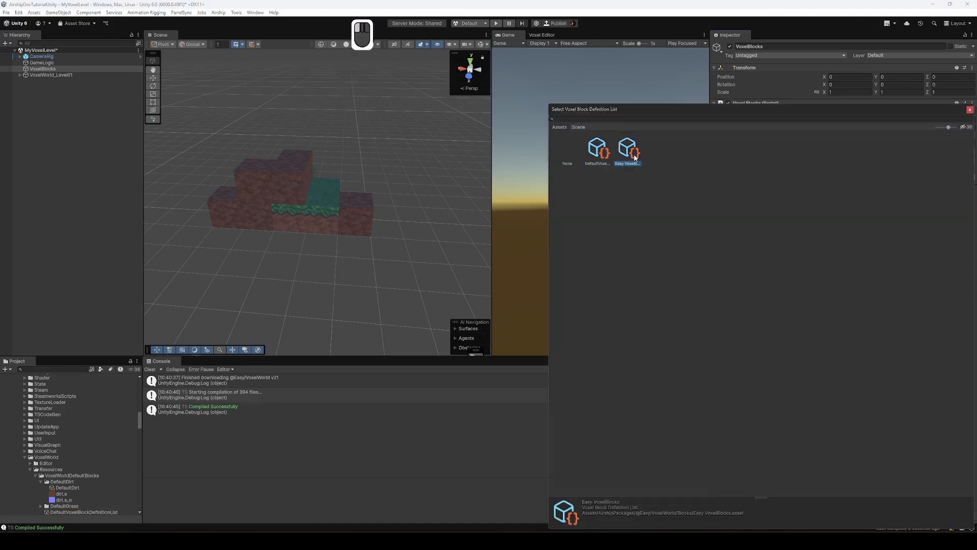
pyautogui.doubleClick(634, 158)
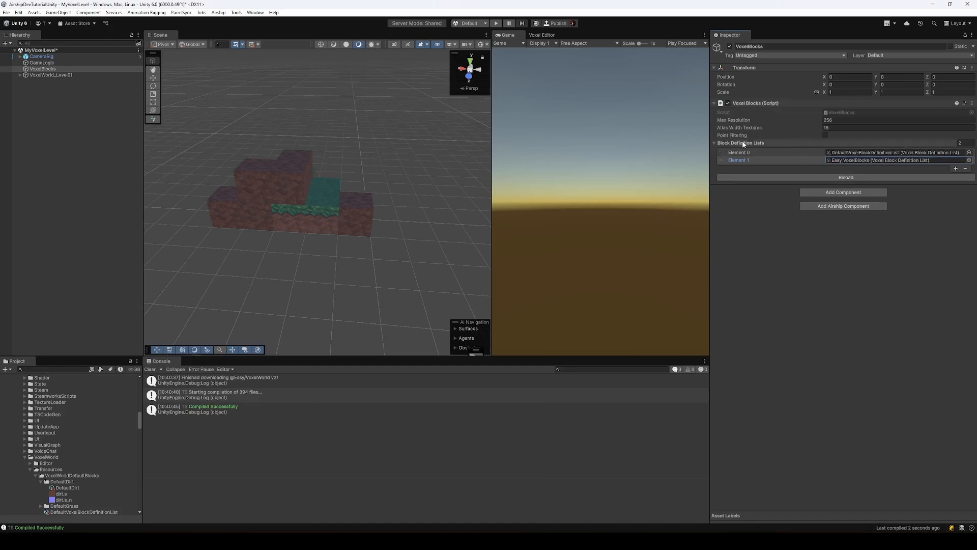
pyautogui.click(845, 179)
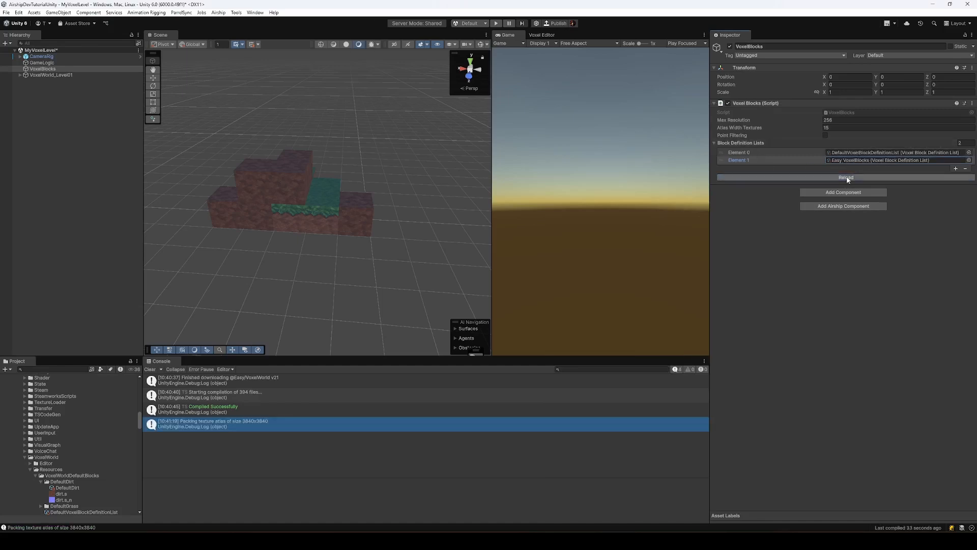
# Place a row of Castle Floor blocks along the front of the VoxelWorld_Level01 structure using the Voxel Editor.
pyautogui.click(57, 74)
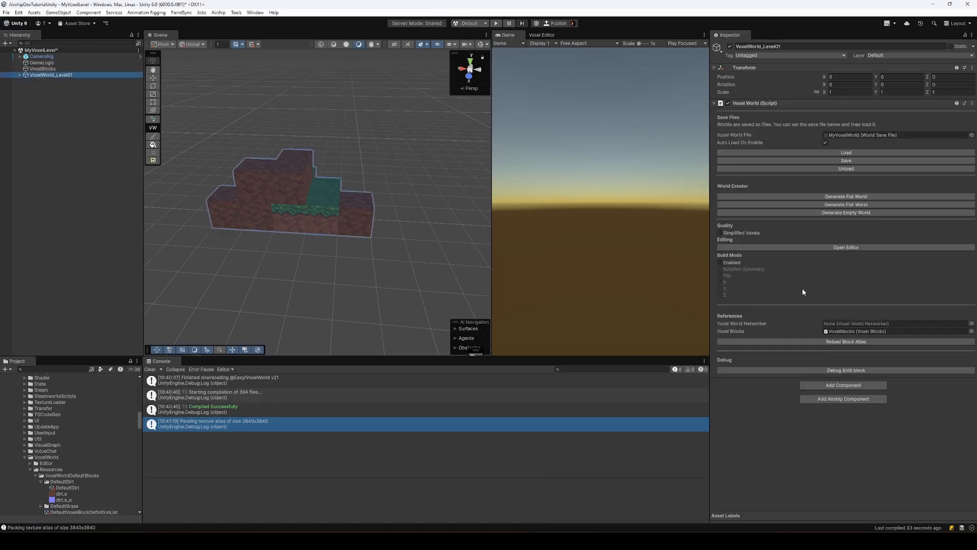
pyautogui.click(542, 36)
pyautogui.scroll(-15, 609, 157)
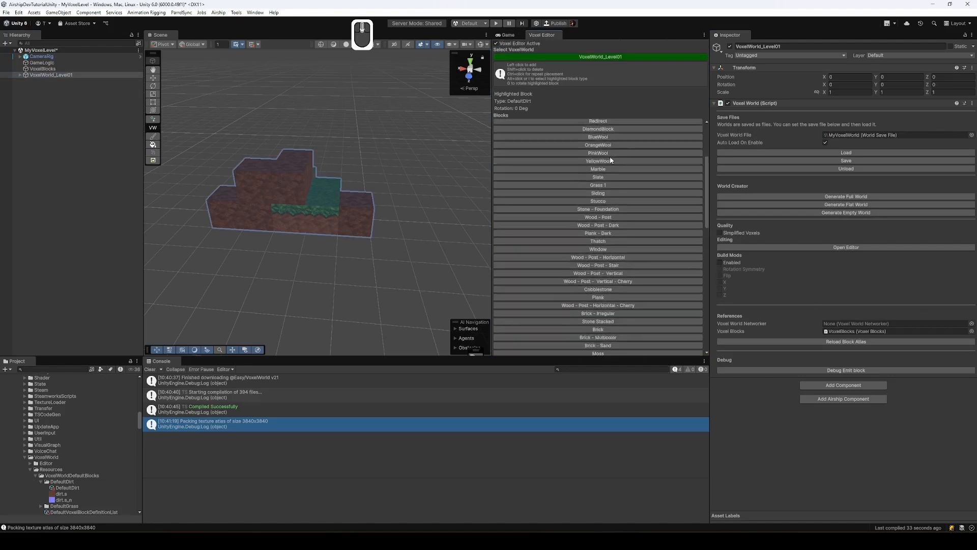
pyautogui.scroll(-7, 610, 159)
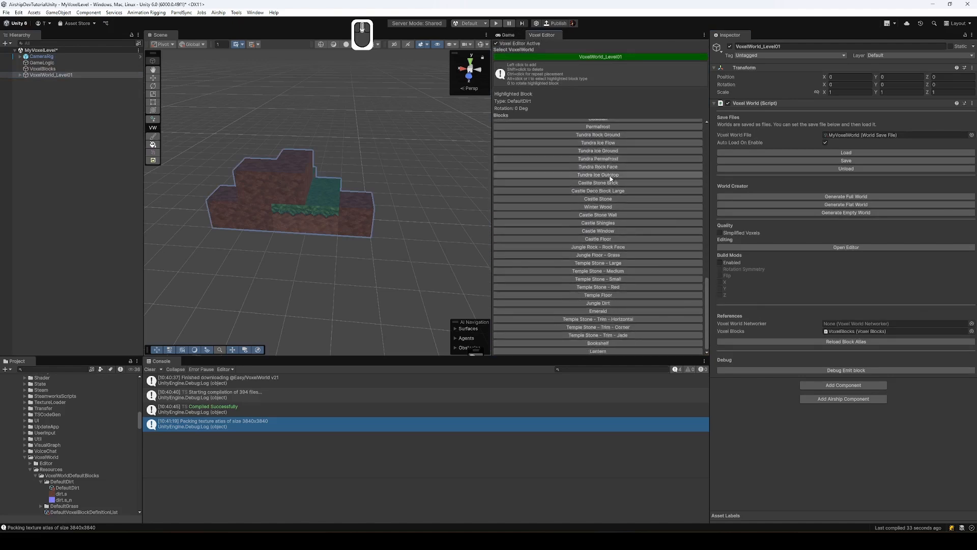
pyautogui.click(627, 240)
pyautogui.click(153, 152)
pyautogui.click(288, 220)
pyautogui.click(321, 220)
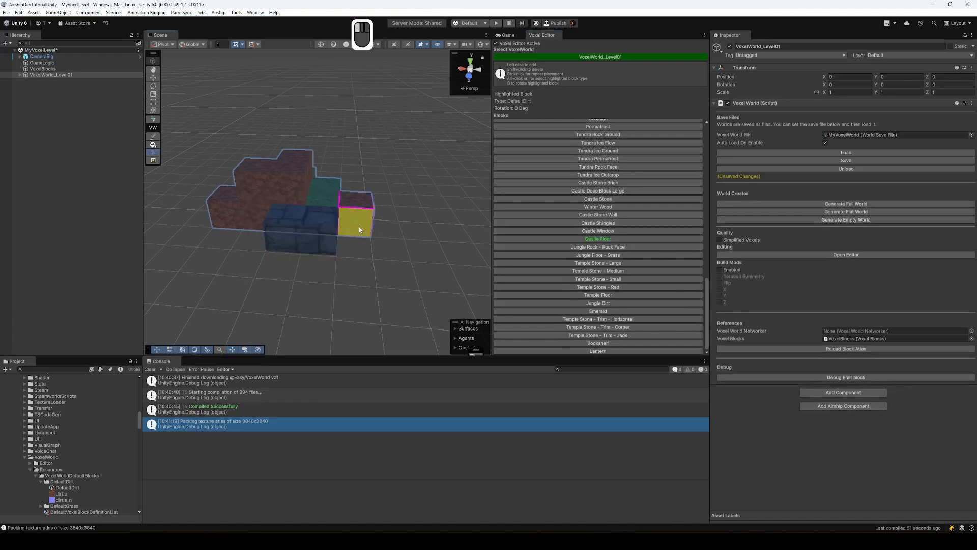
pyautogui.click(358, 225)
pyautogui.click(259, 222)
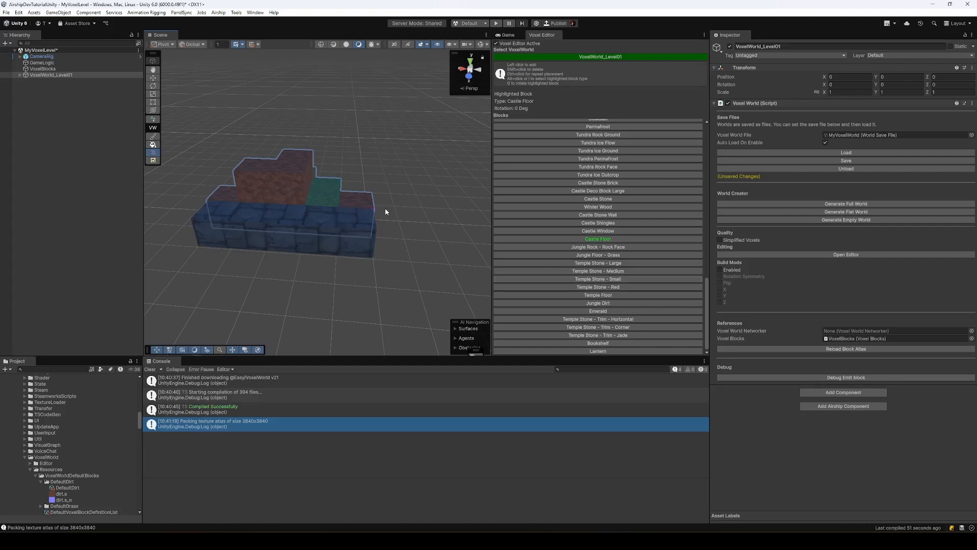
# Place Rock blocks on top of the structure's highest blocks and on its end block.
pyautogui.press('s')
pyautogui.moveTo(384, 211); pyautogui.dragTo(264, 210, button='right')
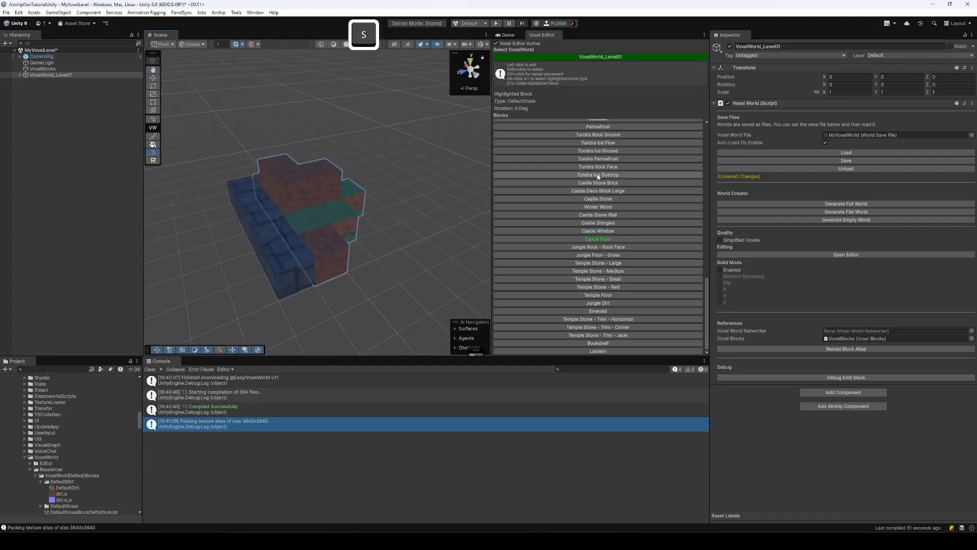
pyautogui.scroll(3, 609, 195)
pyautogui.scroll(5, 613, 204)
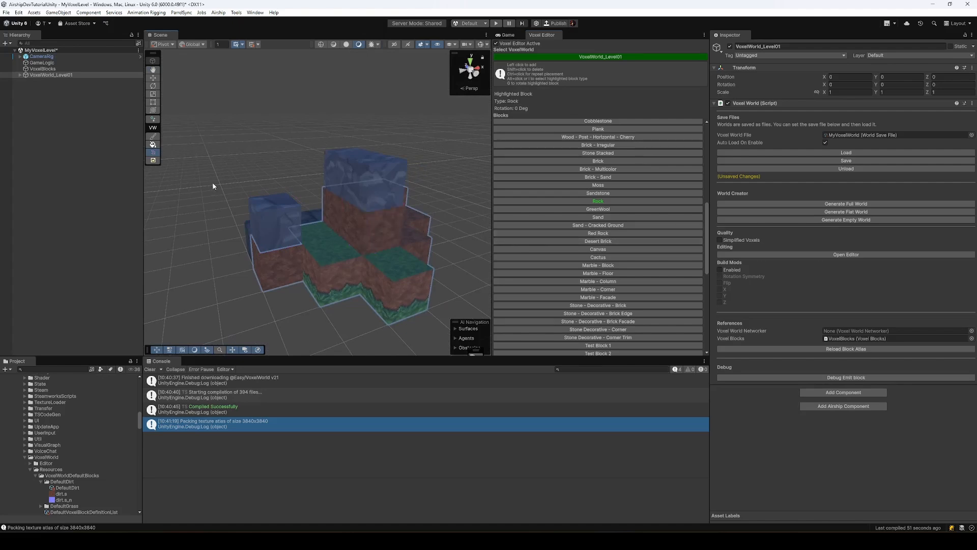
# Create a selection zone in VoxelWorld_Level01 and stretch it around the block structure to a scale of 7, 4, 3.
pyautogui.click(153, 161)
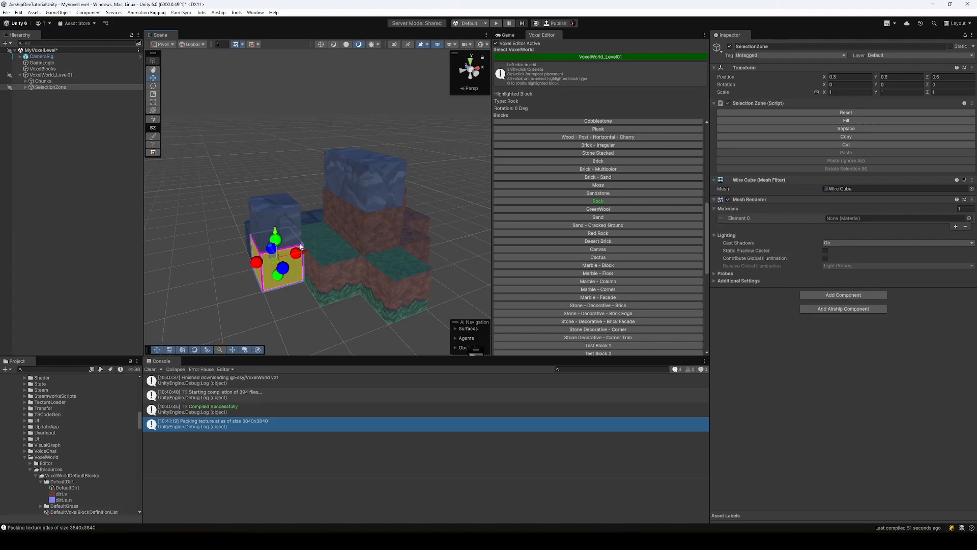
pyautogui.moveTo(296, 251); pyautogui.dragTo(462, 220)
pyautogui.moveTo(421, 266); pyautogui.dragTo(417, 107)
pyautogui.press('a')
pyautogui.moveTo(285, 158); pyautogui.dragTo(399, 197, button='right')
pyautogui.press('s')
pyautogui.press('d')
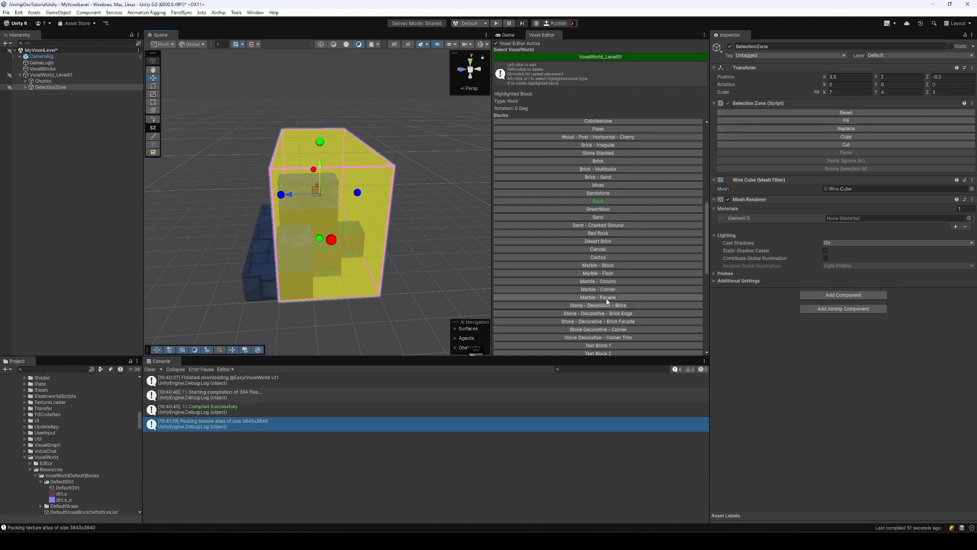
# Move the selection zone along Z to -5.5, clear of the structure, and return to editing VoxelWorld_Level01.
pyautogui.press('d')
pyautogui.moveTo(408, 136); pyautogui.dragTo(315, 183, button='right')
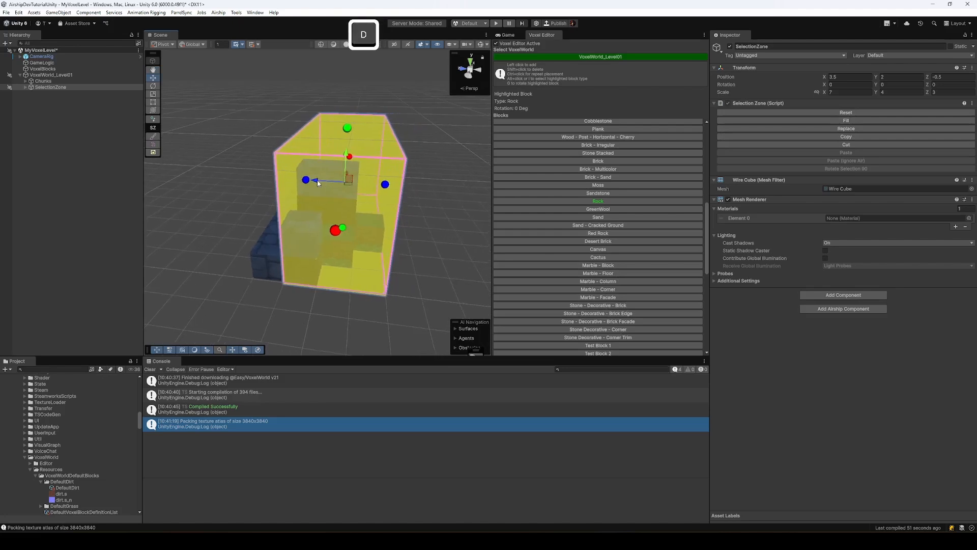
pyautogui.moveTo(316, 182); pyautogui.dragTo(457, 188)
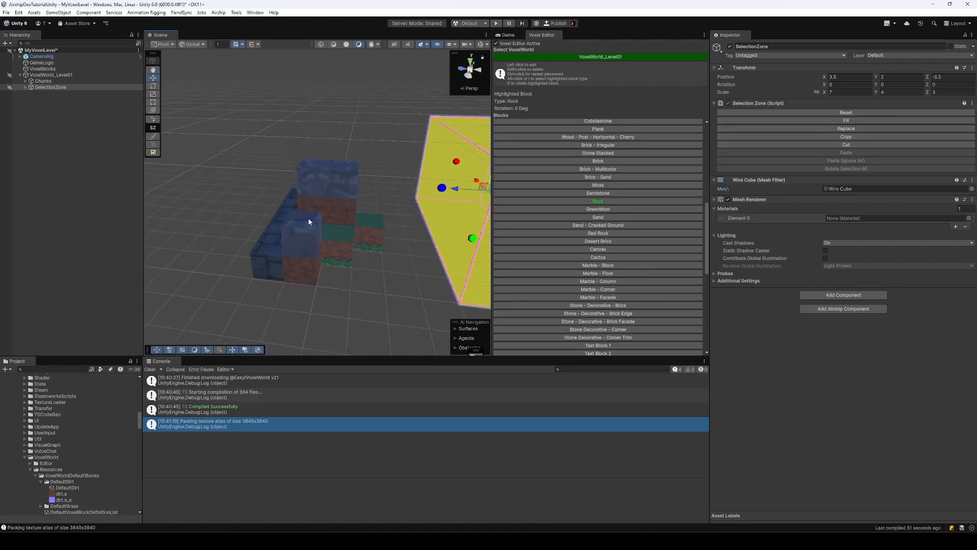
pyautogui.press('q')
pyautogui.moveTo(309, 222); pyautogui.dragTo(293, 244, button='right')
pyautogui.press('d')
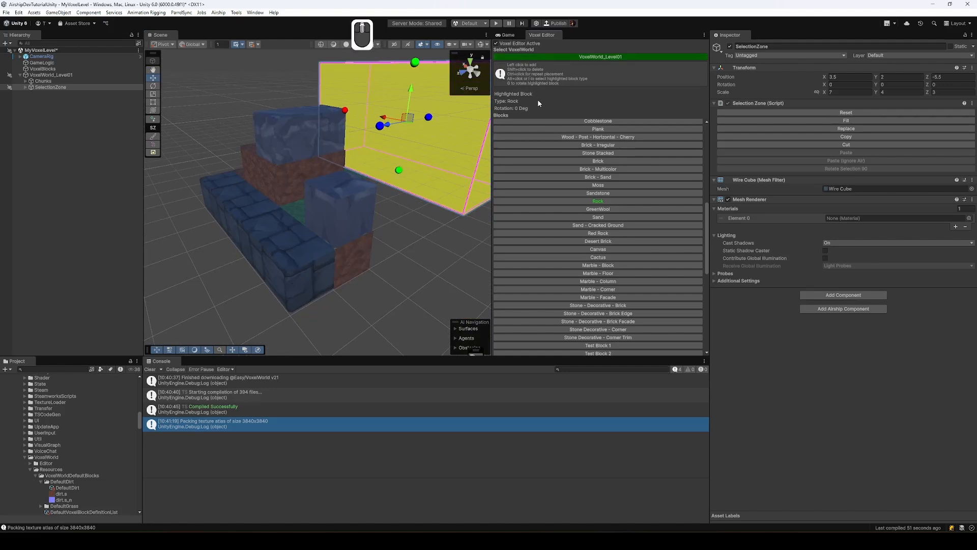
pyautogui.click(148, 149)
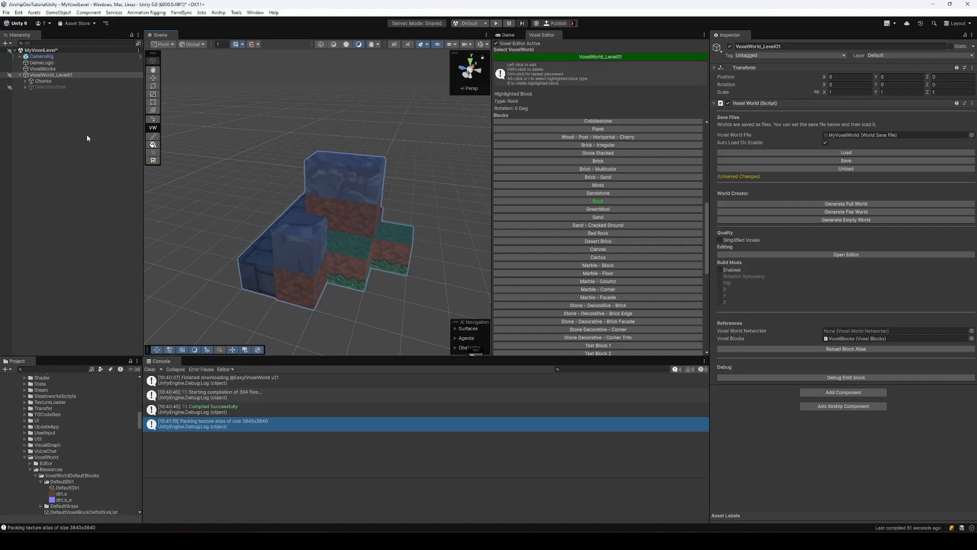
# Stack two Stone - Decorative - Brick blocks on the grass block beside the structure's Rock-topped end block.
pyautogui.click(613, 306)
pyautogui.click(355, 225)
pyautogui.click(355, 225)
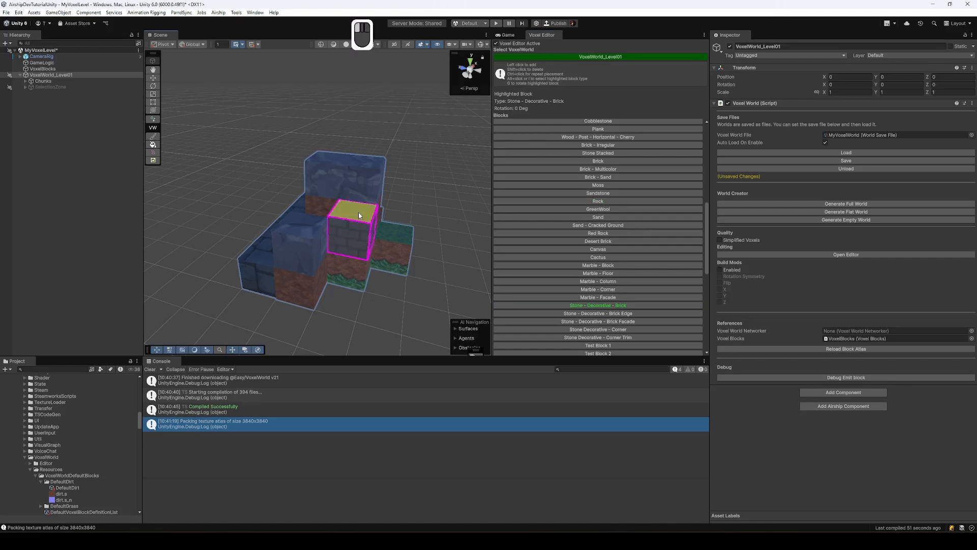
pyautogui.scroll(-3, 604, 306)
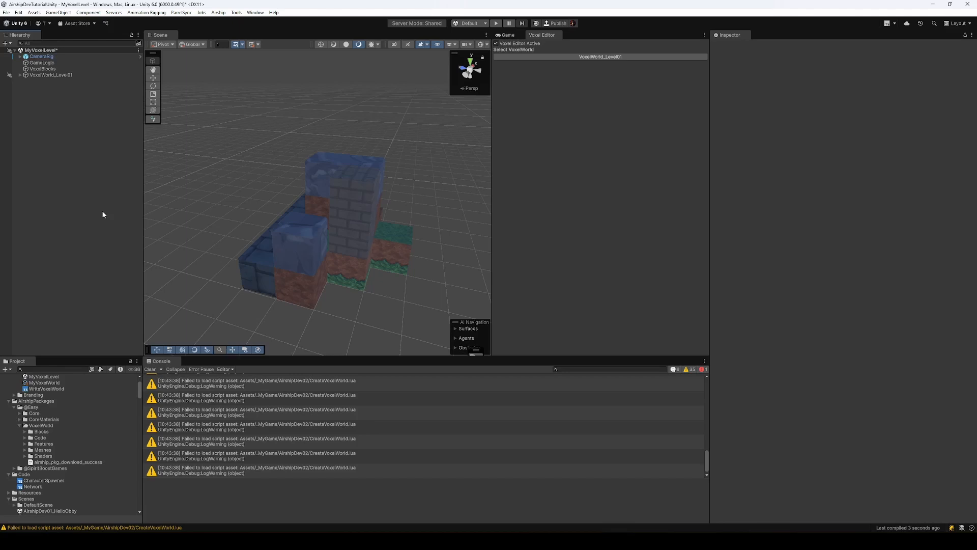
# Add the Write Voxel World Airship component to the GameLogic object.
pyautogui.click(42, 62)
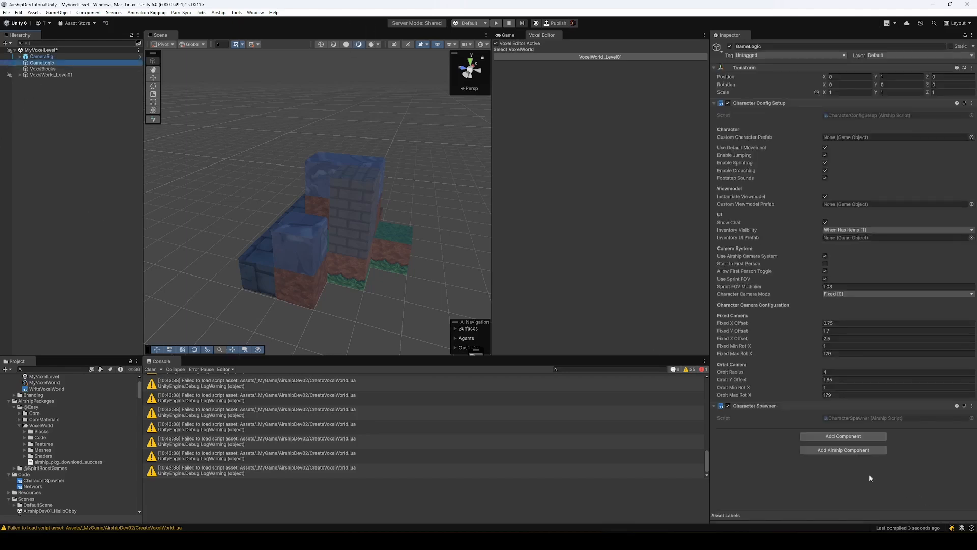
pyautogui.click(839, 451)
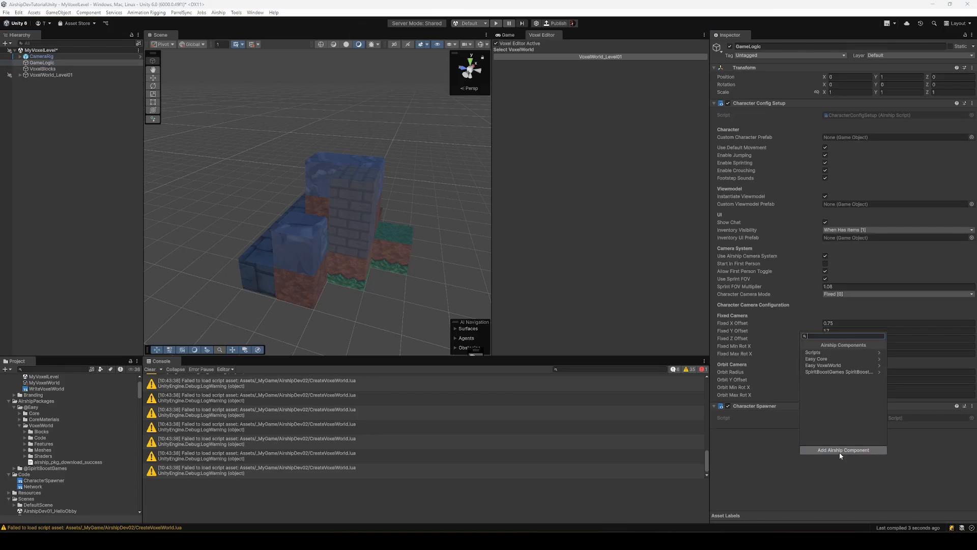
pyautogui.write('writevo')
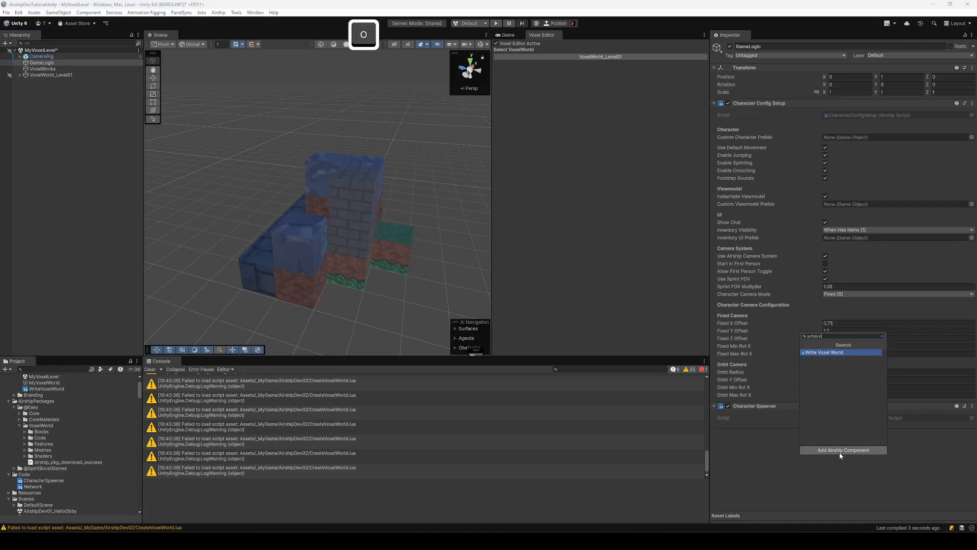
pyautogui.click(833, 352)
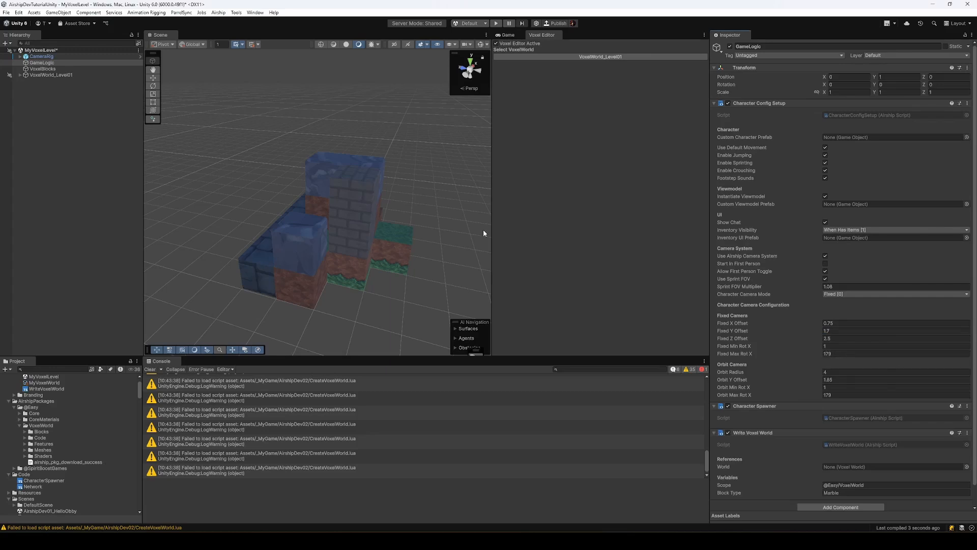
# Assign VoxelWorld_Level01 as the World reference of Write Voxel World and check its Scope and Block Type fields.
pyautogui.moveTo(40, 75); pyautogui.dragTo(743, 436)
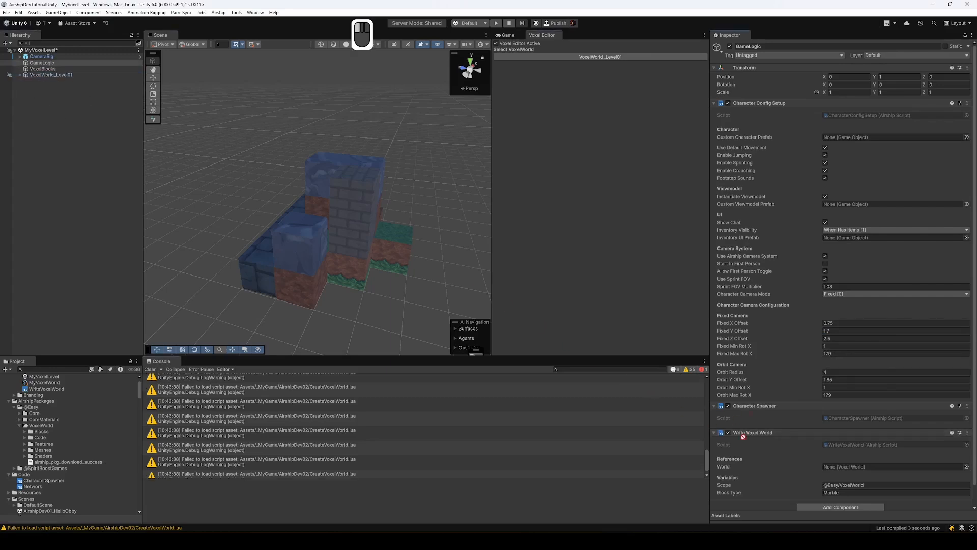
pyautogui.moveTo(830, 446); pyautogui.dragTo(850, 465)
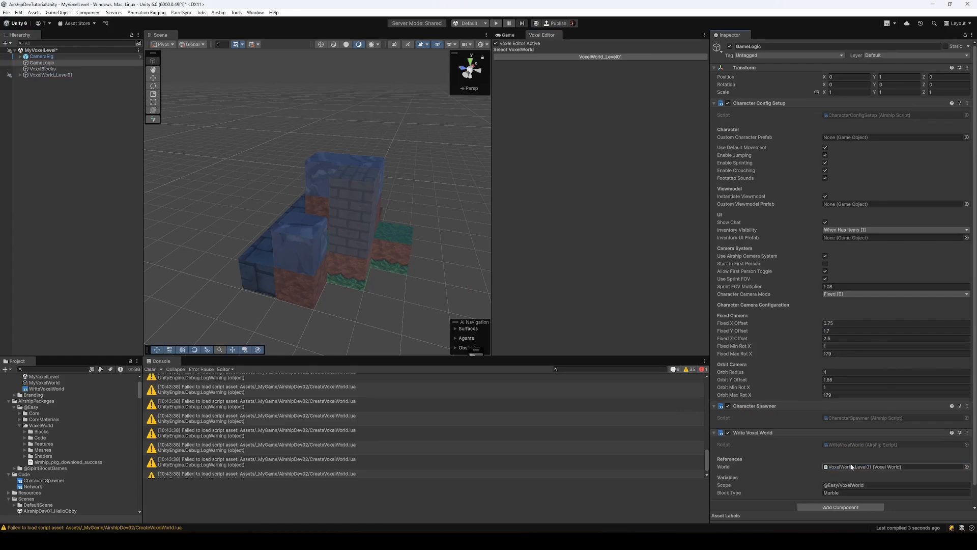
pyautogui.press('Tab')
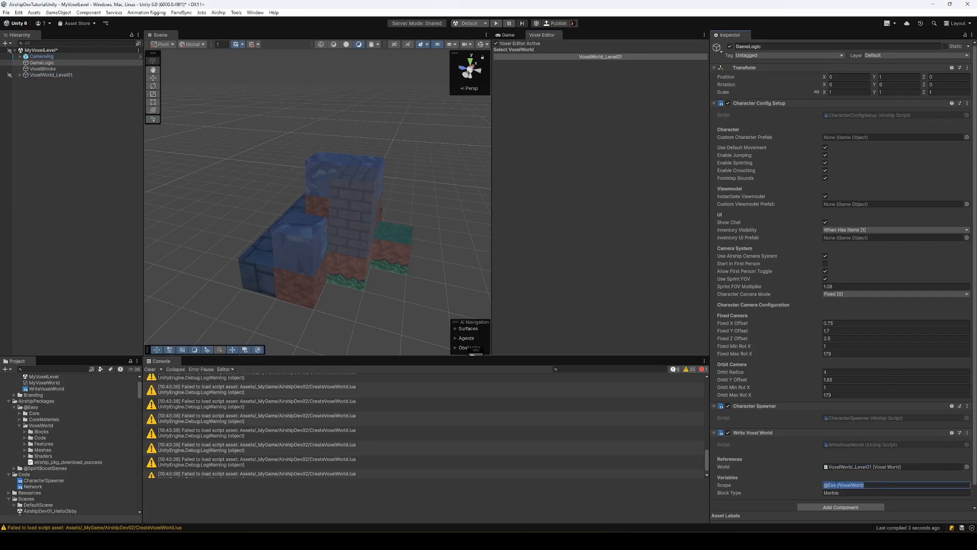
pyautogui.click(835, 486)
pyautogui.moveTo(866, 485); pyautogui.dragTo(818, 486)
pyautogui.doubleClick(833, 492)
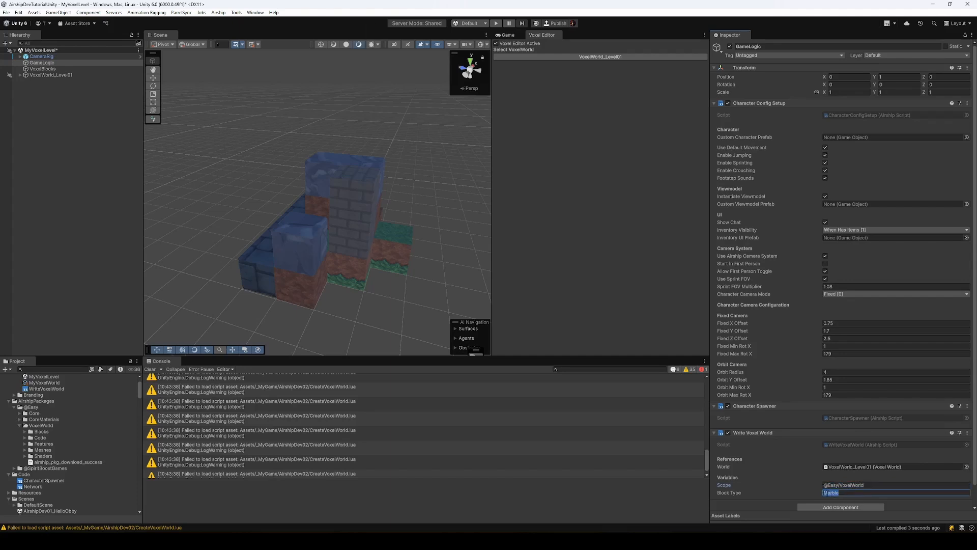
# Playtest the scene by using the Interact action to write blocks in several directions around the character, and stop the playtest.
pyautogui.click(495, 23)
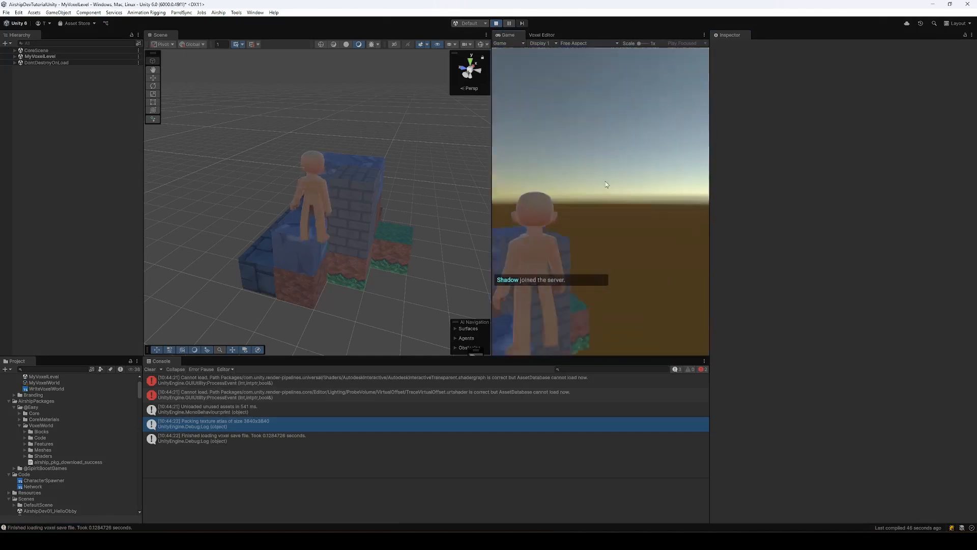
pyautogui.press('w')
pyautogui.press('d')
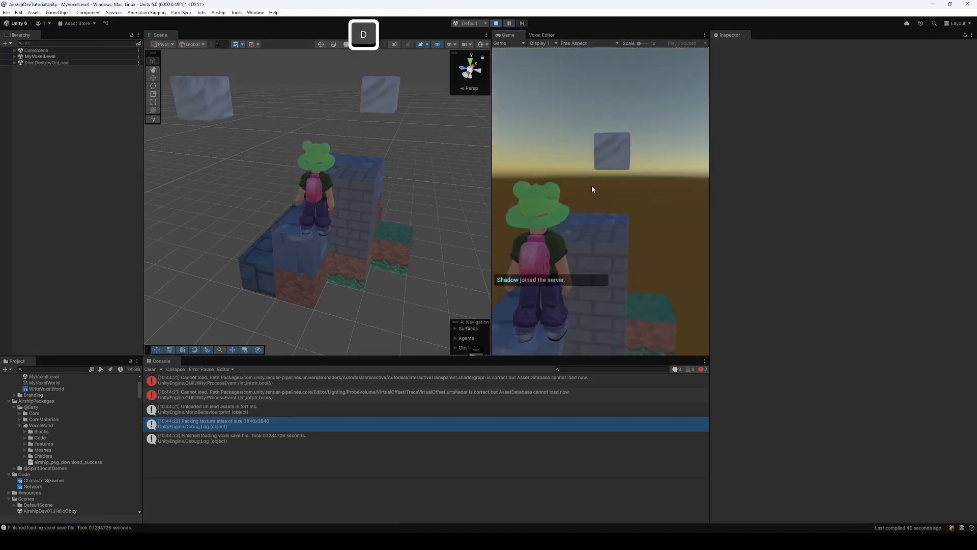
pyautogui.press('f')
pyautogui.press('f')
pyautogui.press('f')
pyautogui.press('f')
pyautogui.press('f')
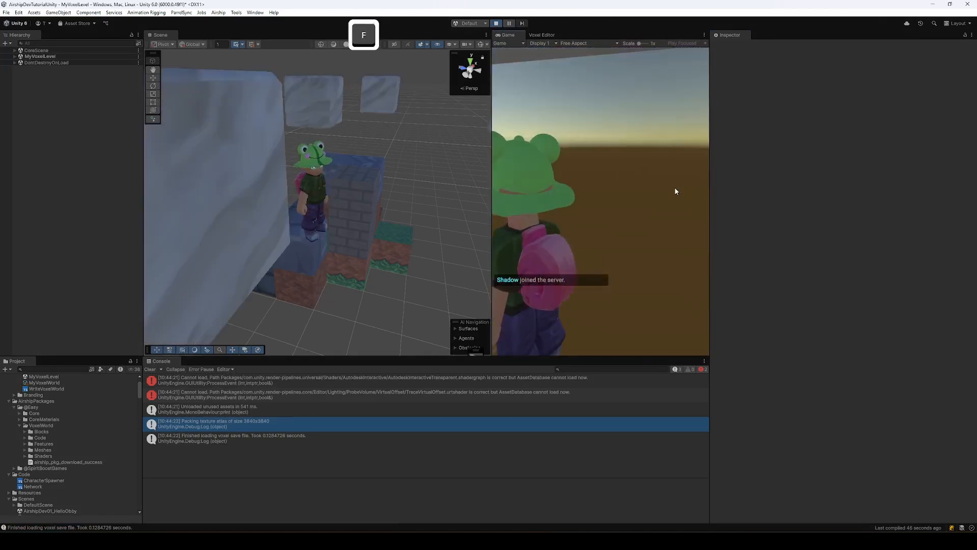
pyautogui.press('f')
pyautogui.press('f')
pyautogui.press('f')
pyautogui.press('f')
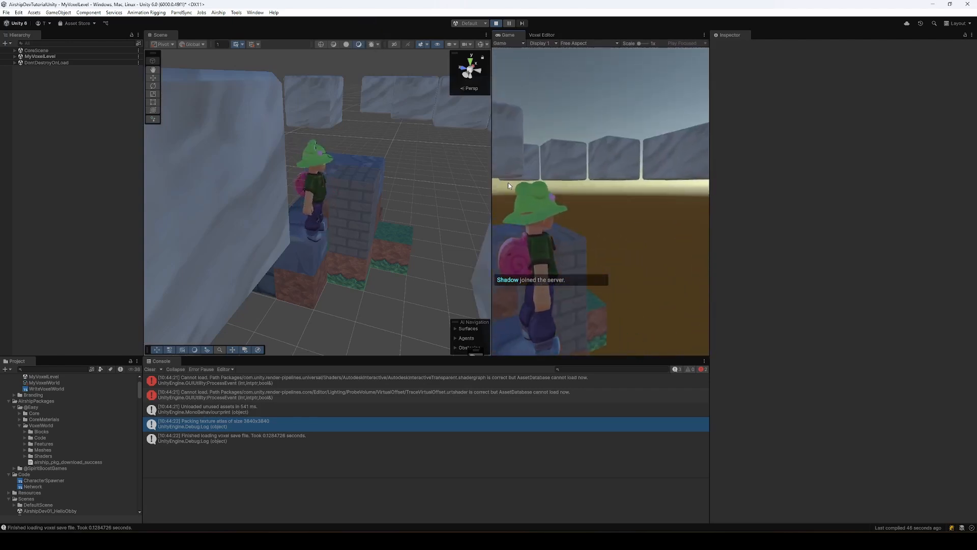
pyautogui.click(496, 24)
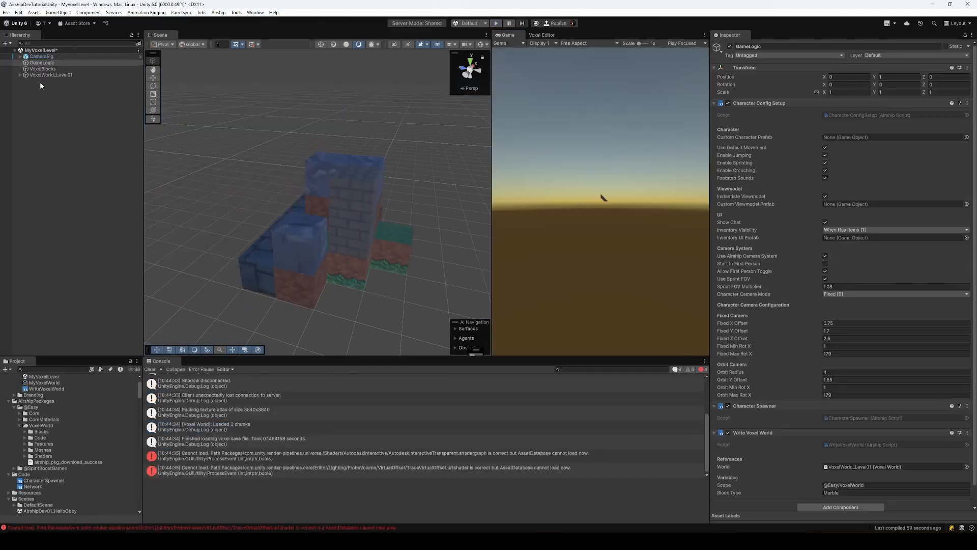
# Open the WriteVoxelWorld script in Visual Studio Code and examine its class declaration, world reference, scope and blockType variables, and private transforms.
pyautogui.doubleClick(848, 444)
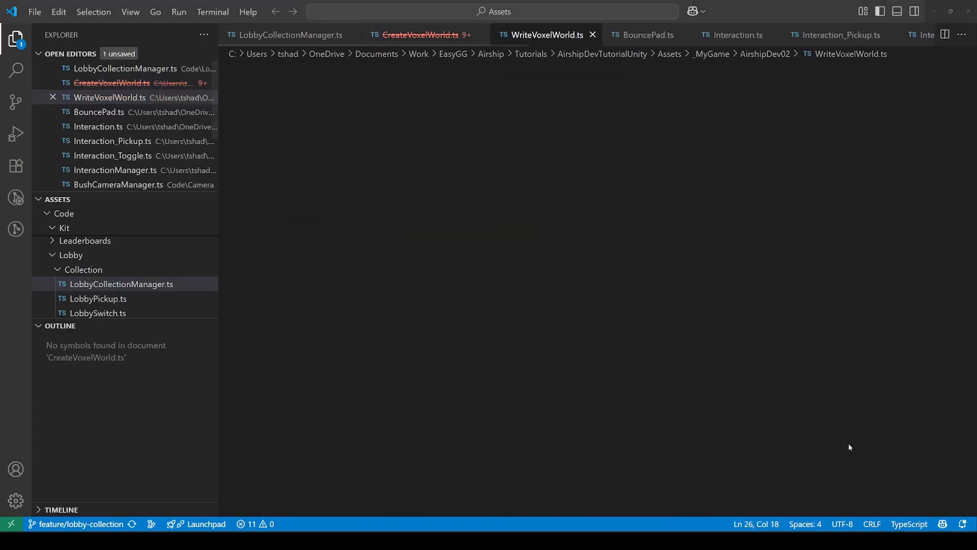
pyautogui.scroll(-3, 319, 192)
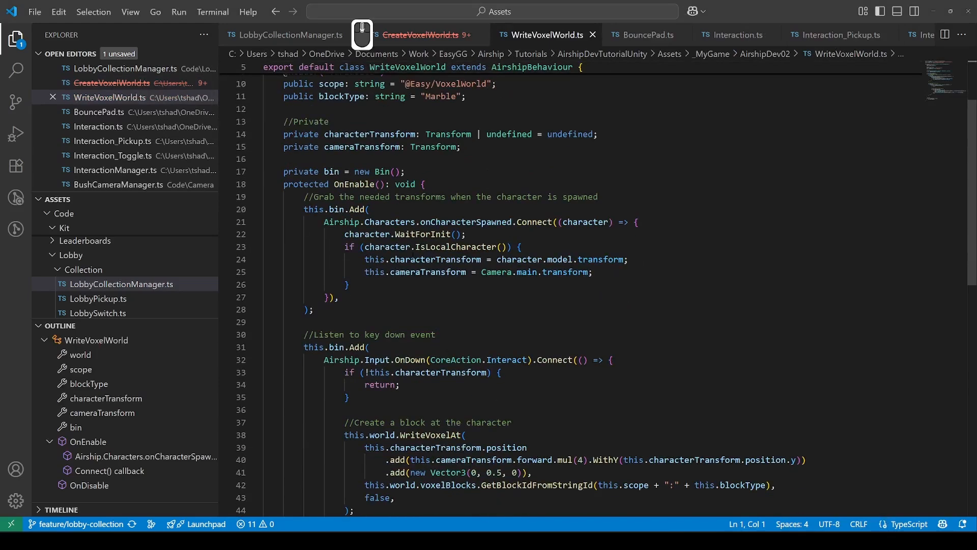
pyautogui.scroll(3, 319, 192)
pyautogui.moveTo(263, 118); pyautogui.dragTo(605, 118)
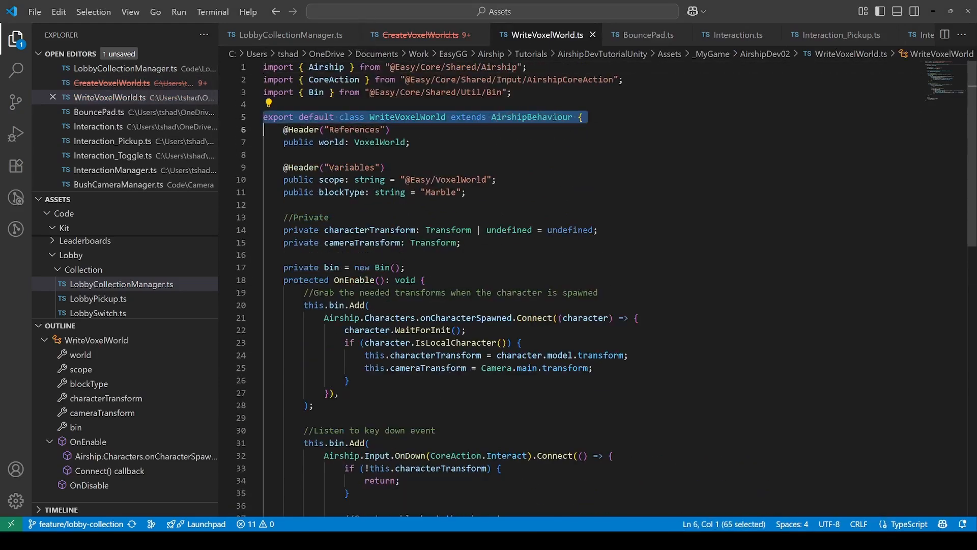
pyautogui.doubleClick(554, 117)
pyautogui.scroll(-1, 554, 117)
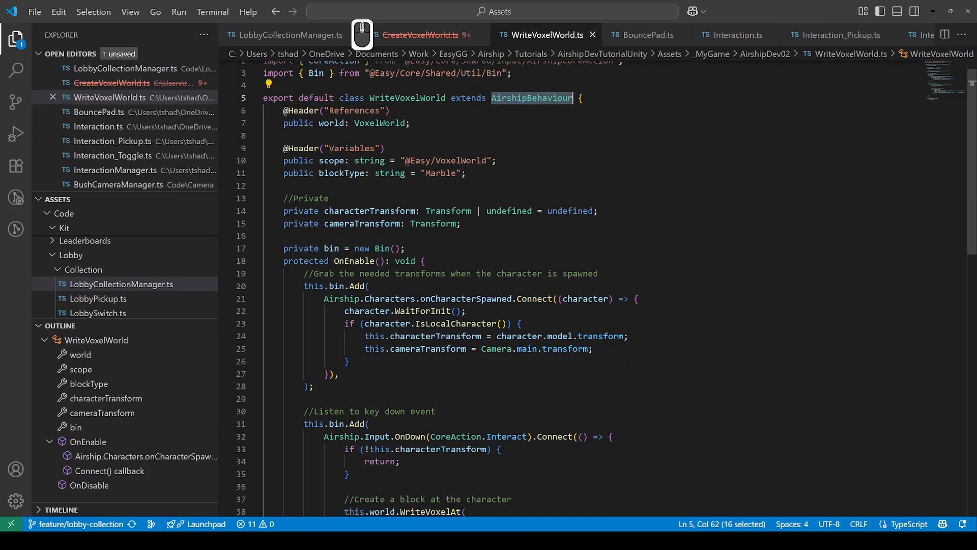
pyautogui.moveTo(263, 111); pyautogui.dragTo(411, 123)
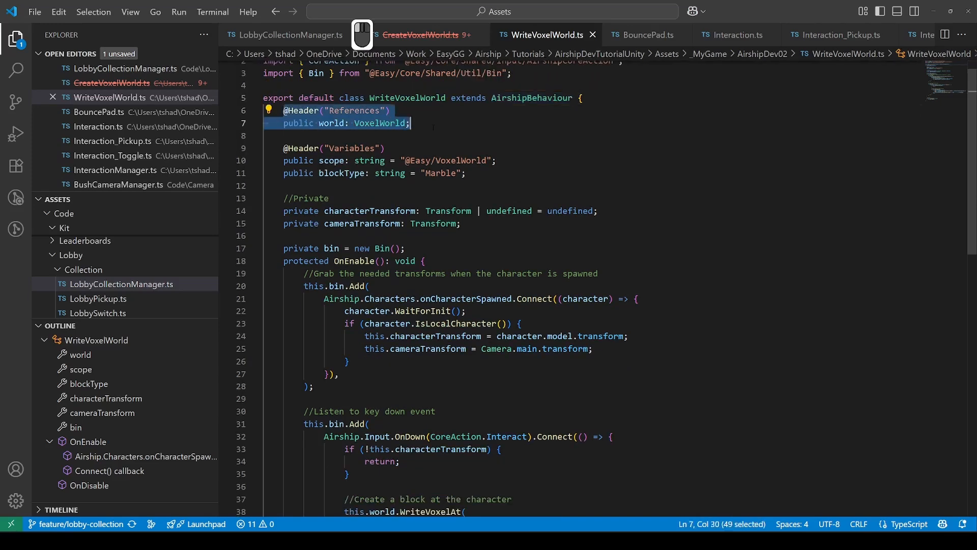
pyautogui.moveTo(283, 160); pyautogui.dragTo(495, 174)
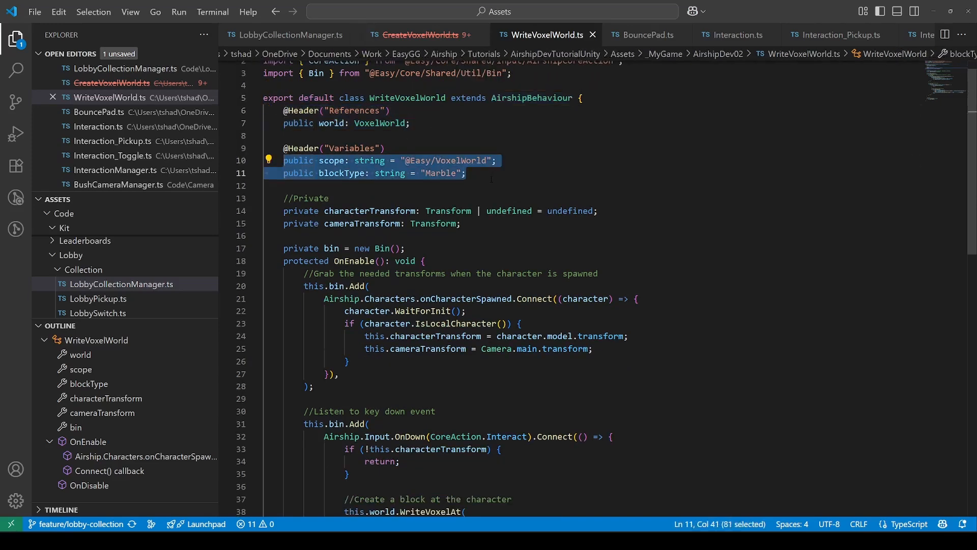
pyautogui.scroll(-3, 491, 178)
pyautogui.moveTo(283, 96); pyautogui.dragTo(585, 107)
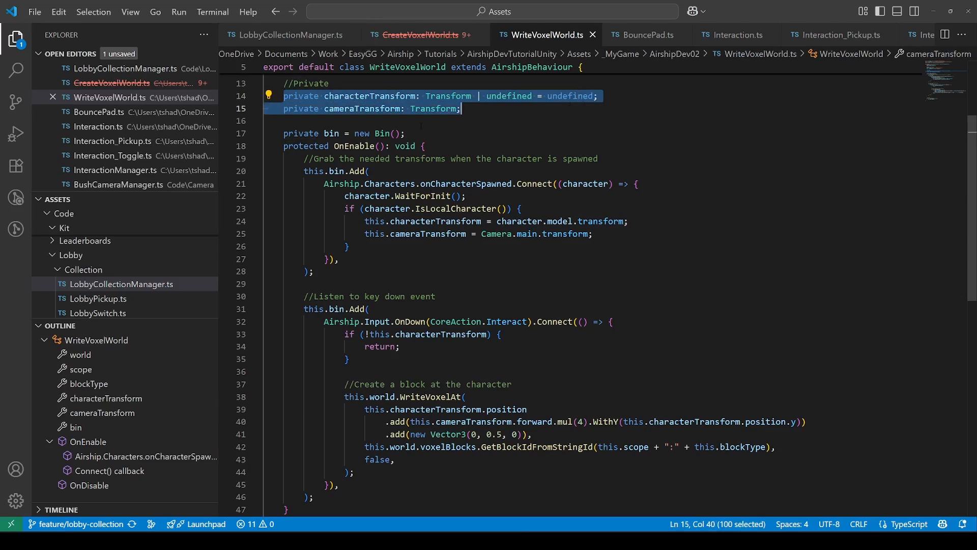
# Examine how OnEnable's onCharacterSpawned handler checks for the local character and stores the character and camera transforms.
pyautogui.moveTo(265, 146); pyautogui.dragTo(593, 234)
pyautogui.click(315, 271)
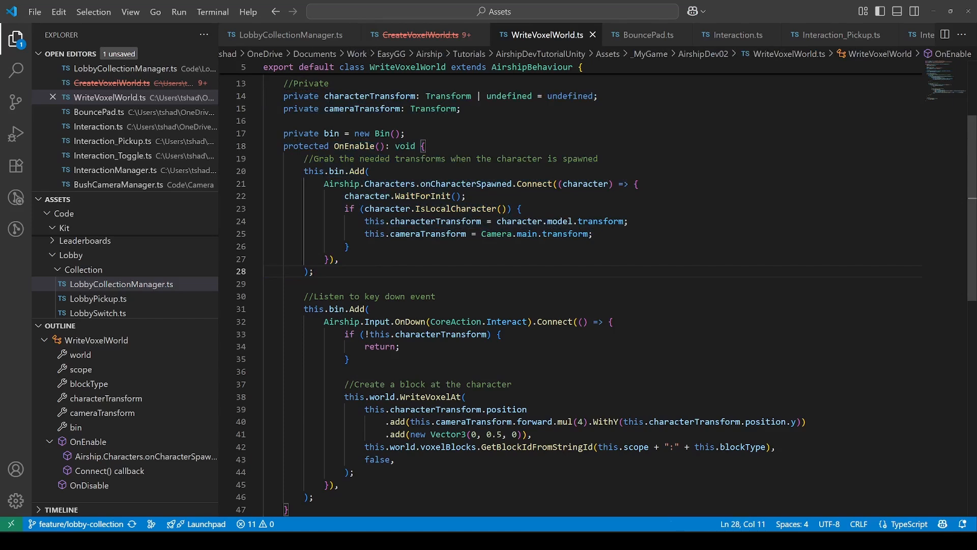
pyautogui.moveTo(324, 183); pyautogui.dragTo(517, 184)
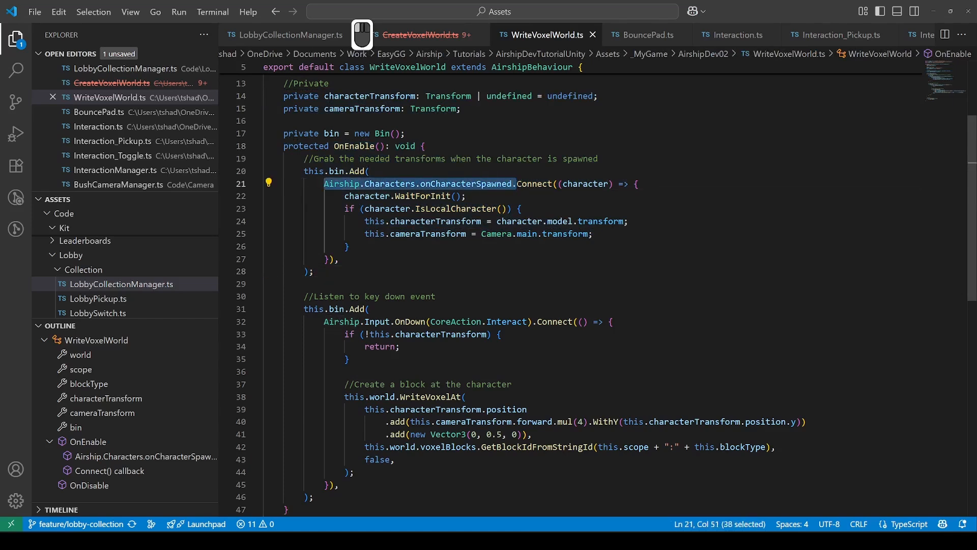
pyautogui.moveTo(344, 208); pyautogui.dragTo(521, 209)
pyautogui.moveTo(365, 221); pyautogui.dragTo(593, 234)
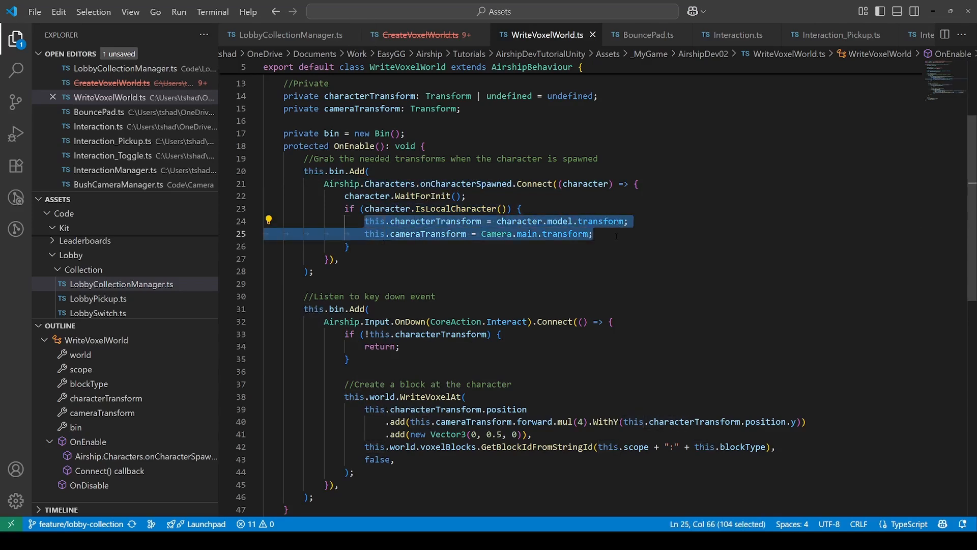
# Examine the OnDown listener for CoreAction.Interact in the WriteVoxelWorld script.
pyautogui.scroll(-3, 616, 235)
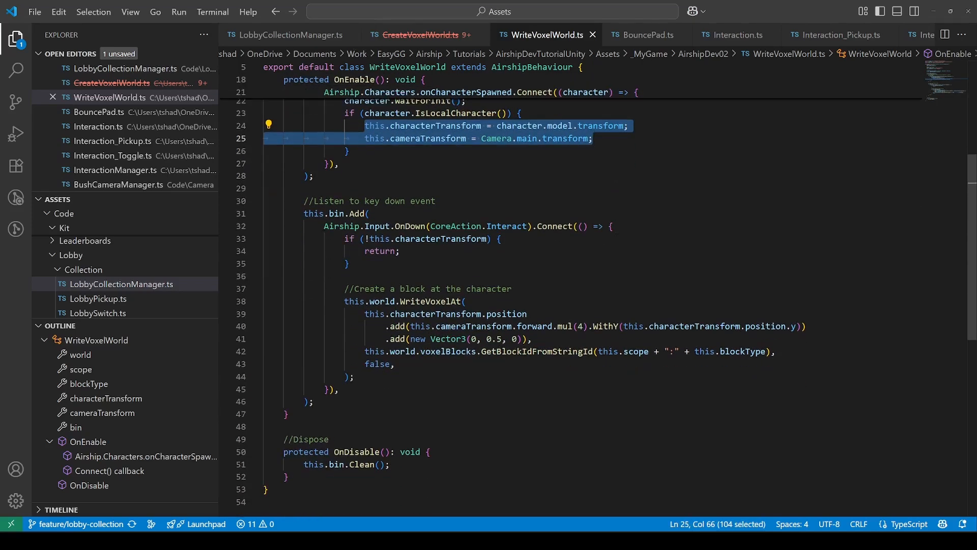
pyautogui.moveTo(324, 226); pyautogui.dragTo(558, 226)
pyautogui.click(614, 226)
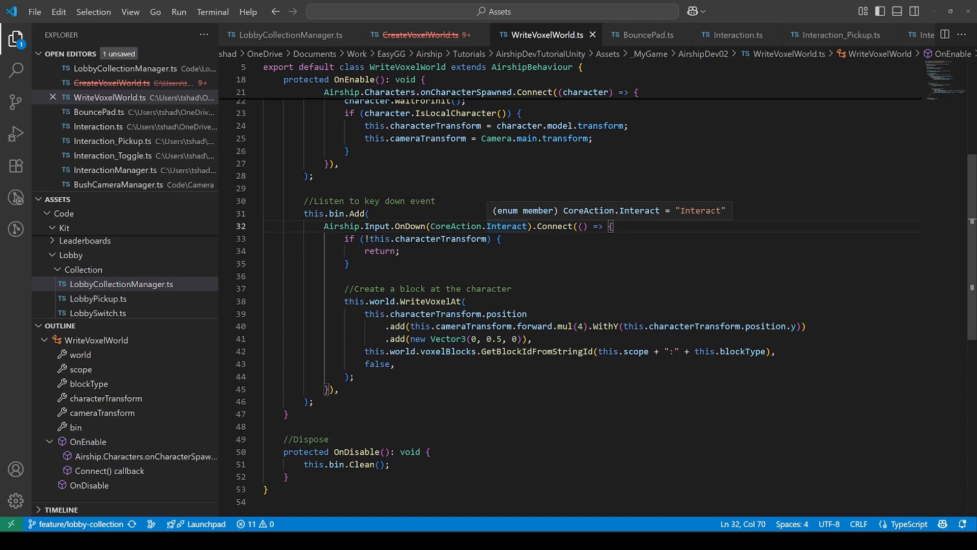
pyautogui.doubleClick(410, 226)
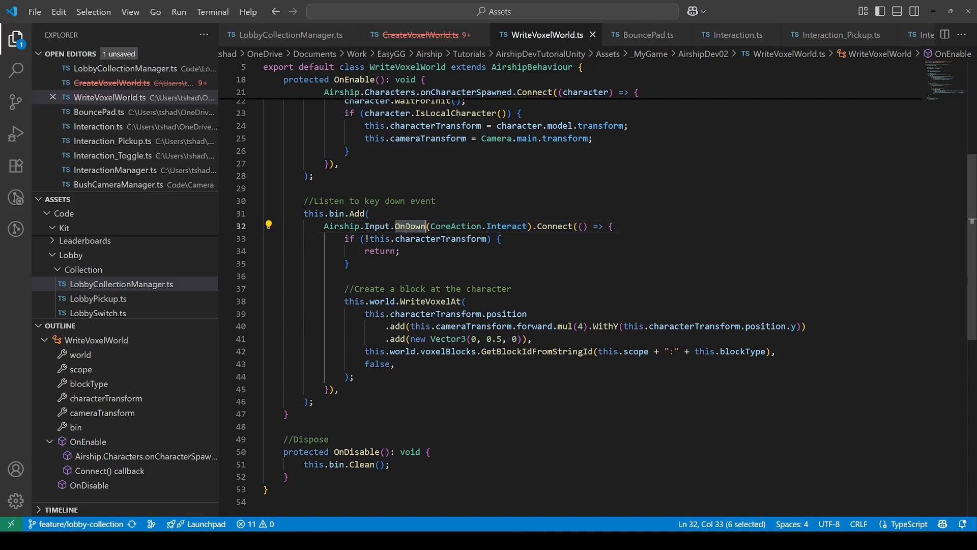
pyautogui.scroll(-1, 411, 226)
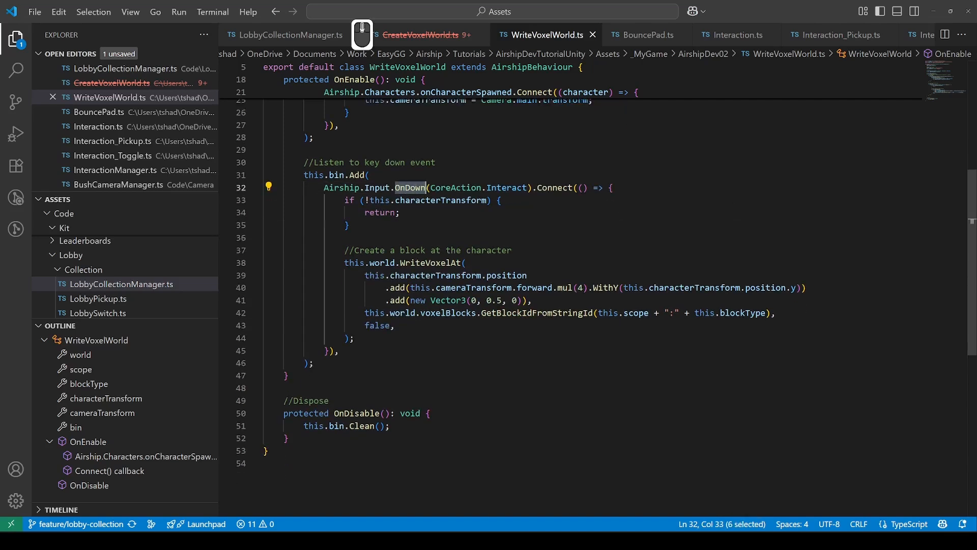
# Examine the WriteVoxelAt call and its position argument, including the camera-forward offset and the added Vector3.
pyautogui.moveTo(345, 263); pyautogui.dragTo(467, 263)
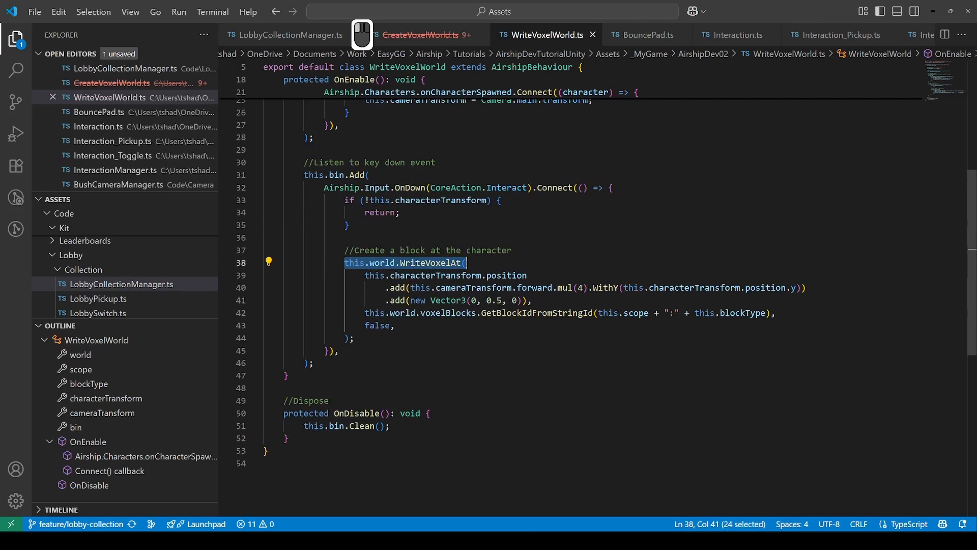
pyautogui.moveTo(364, 275); pyautogui.dragTo(527, 274)
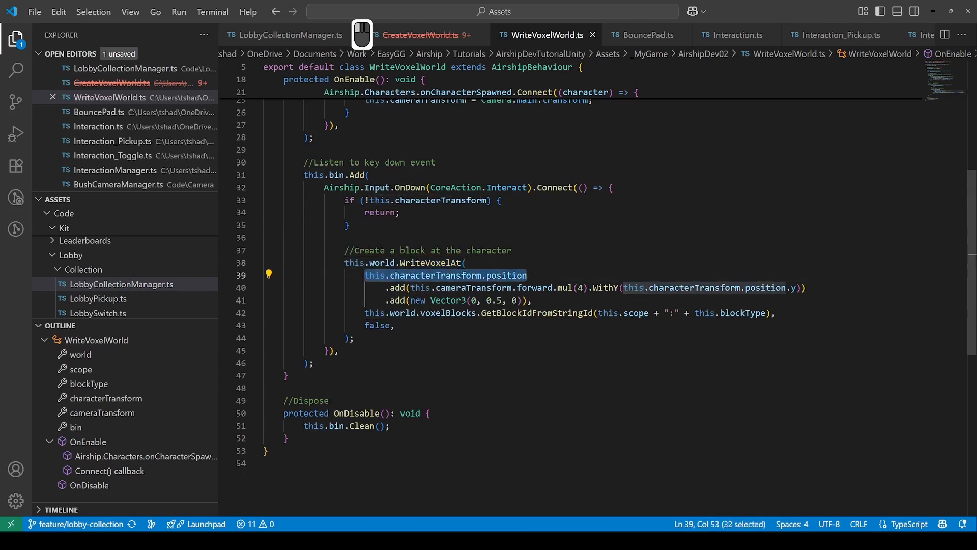
pyautogui.moveTo(385, 288); pyautogui.dragTo(650, 288)
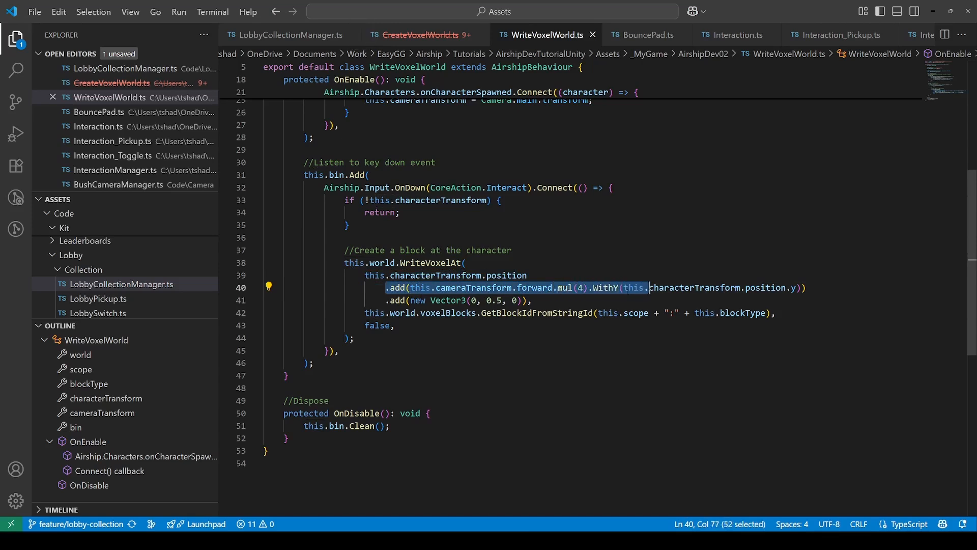
pyautogui.moveTo(389, 300); pyautogui.dragTo(520, 300)
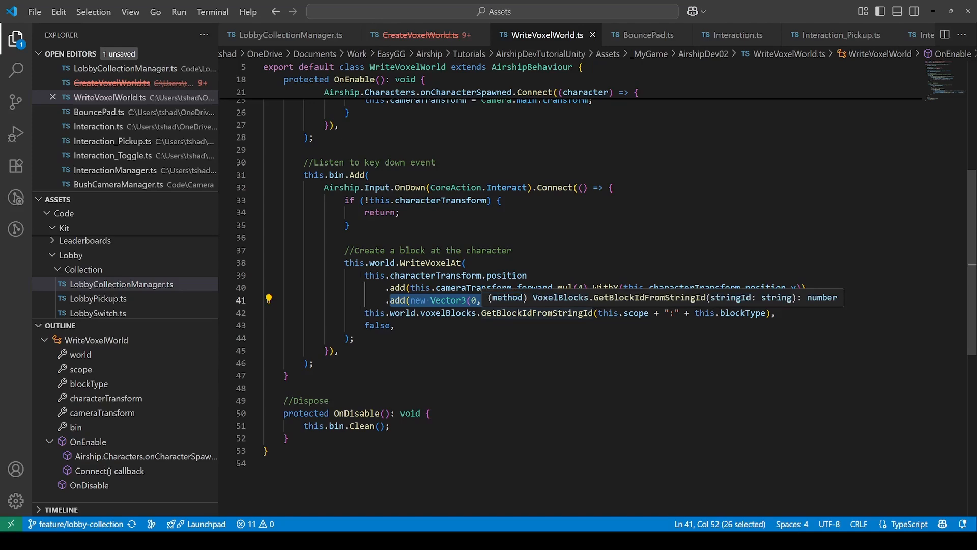
# Examine how GetBlockIdFromStringId builds the block ID from the scope and blockType variables declared at the start of the class.
pyautogui.moveTo(365, 313); pyautogui.dragTo(777, 313)
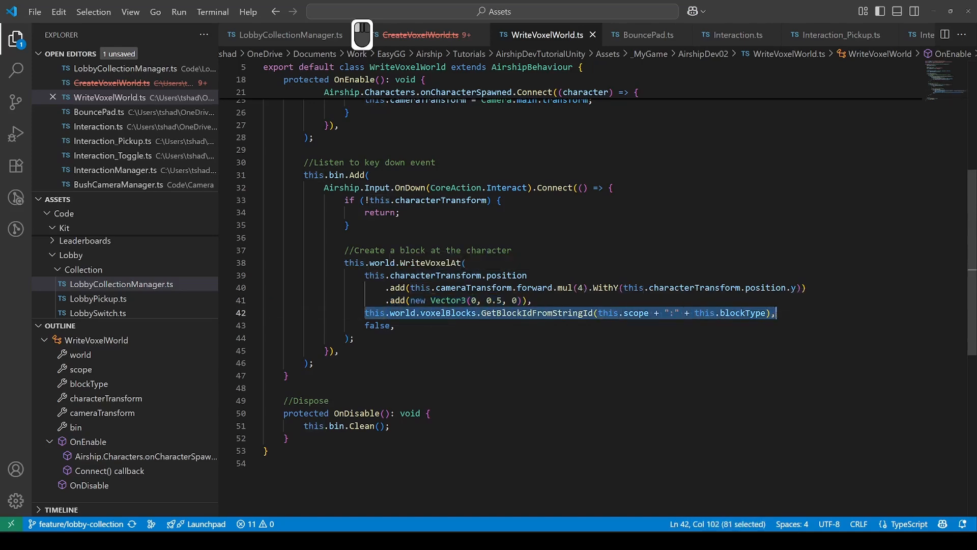
pyautogui.scroll(8, 777, 313)
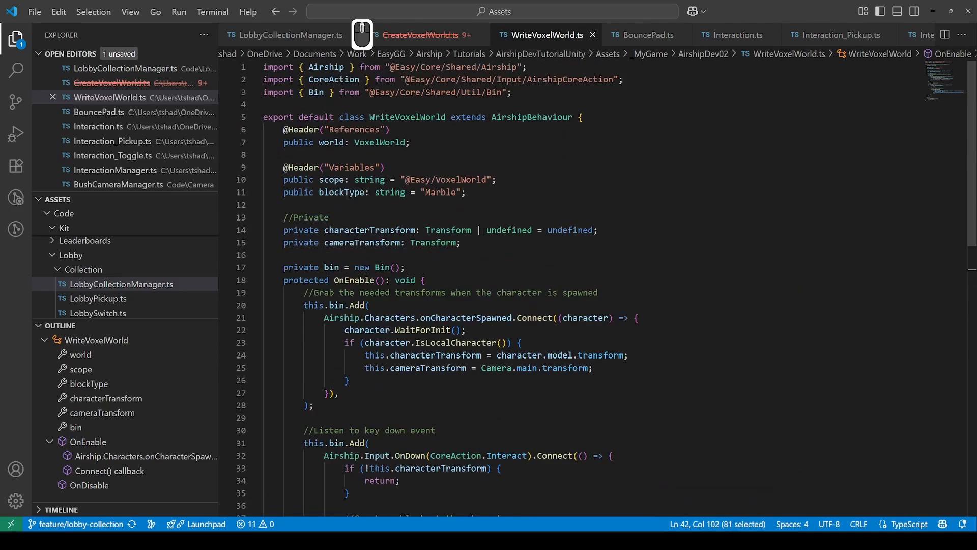
pyautogui.scroll(-8, 481, 331)
pyautogui.moveTo(482, 332); pyautogui.dragTo(593, 332)
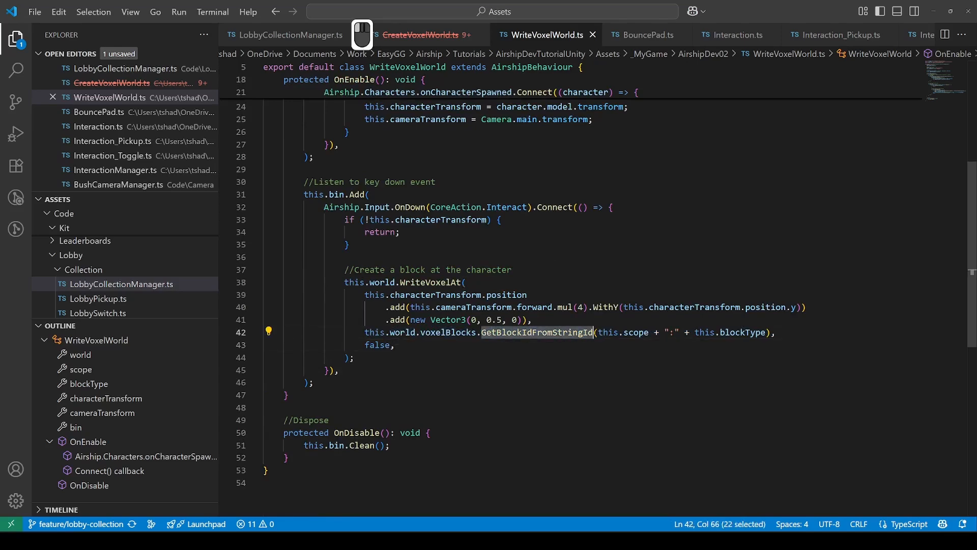
pyautogui.click(596, 332)
pyautogui.scroll(8, 595, 332)
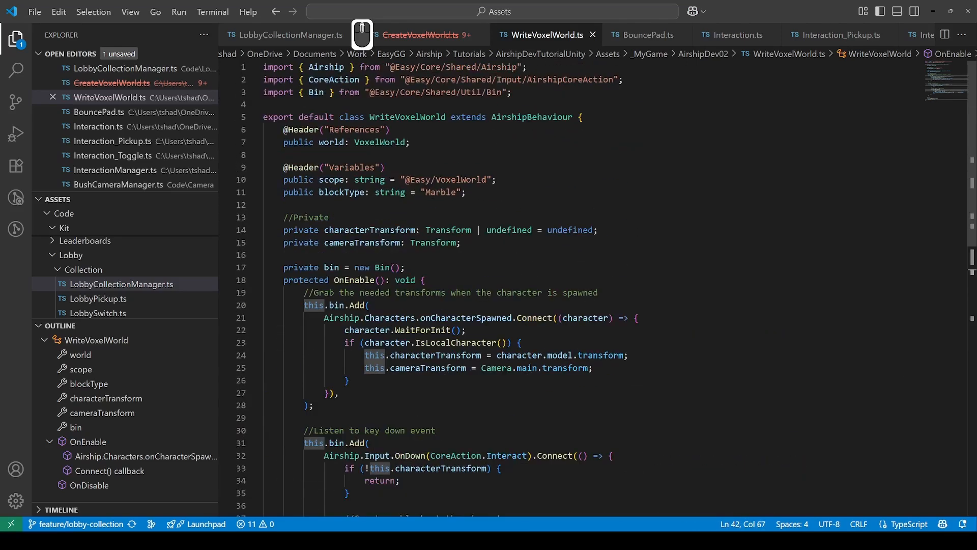
pyautogui.doubleClick(441, 192)
pyautogui.scroll(-8, 440, 192)
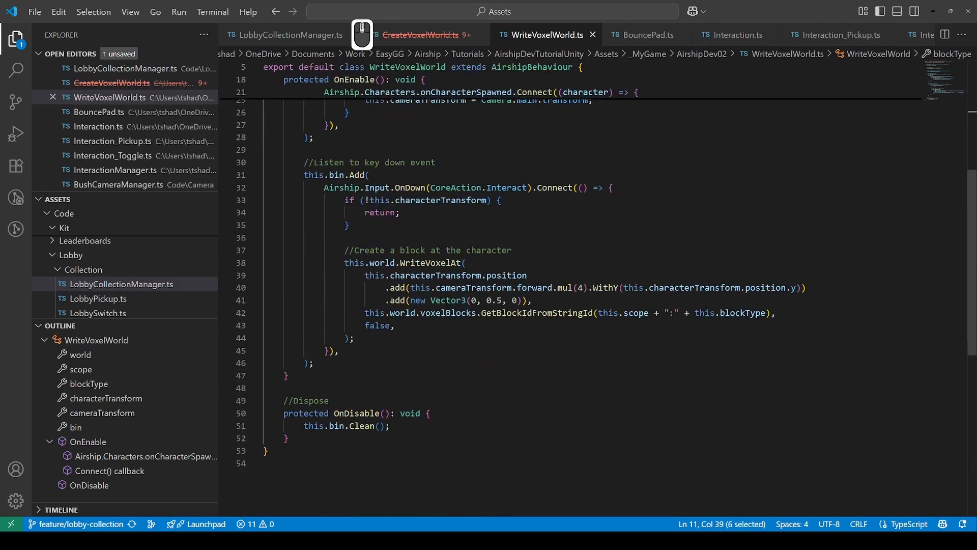
pyautogui.doubleClick(537, 313)
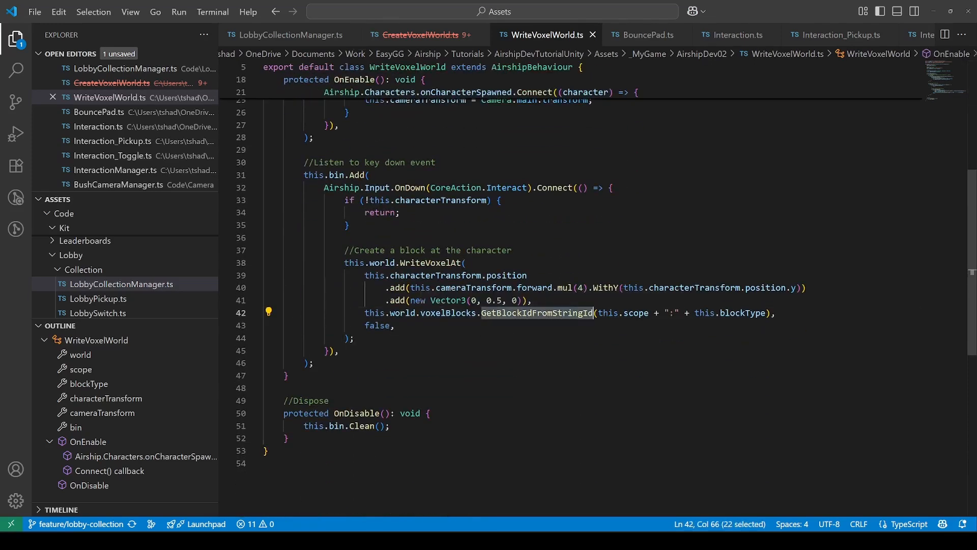
# Trace this.world to its VoxelWorld declaration and examine the voxelBlocks property and GetBlockIdFromStringId method used in the WriteVoxelAt call.
pyautogui.click(403, 313)
pyautogui.moveTo(365, 314); pyautogui.dragTo(416, 313)
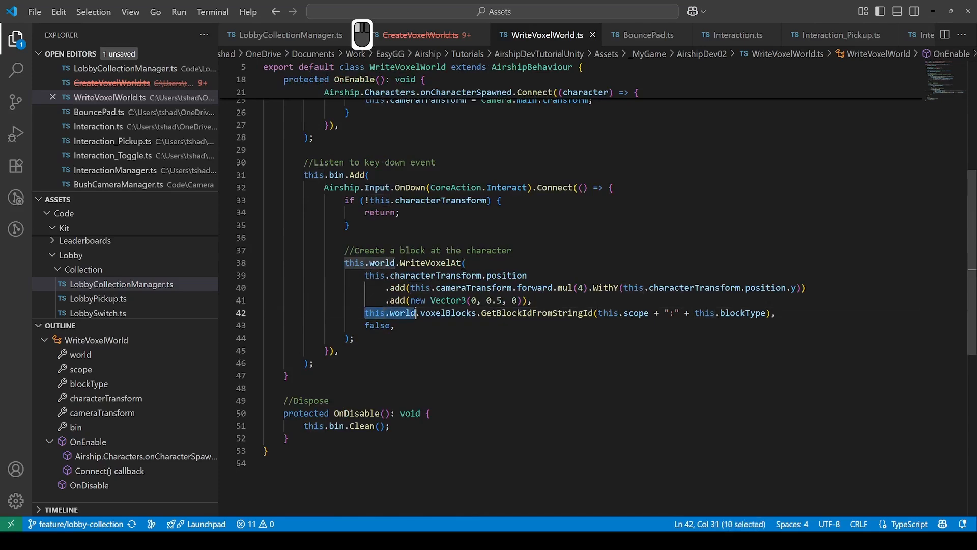
pyautogui.press('F12')
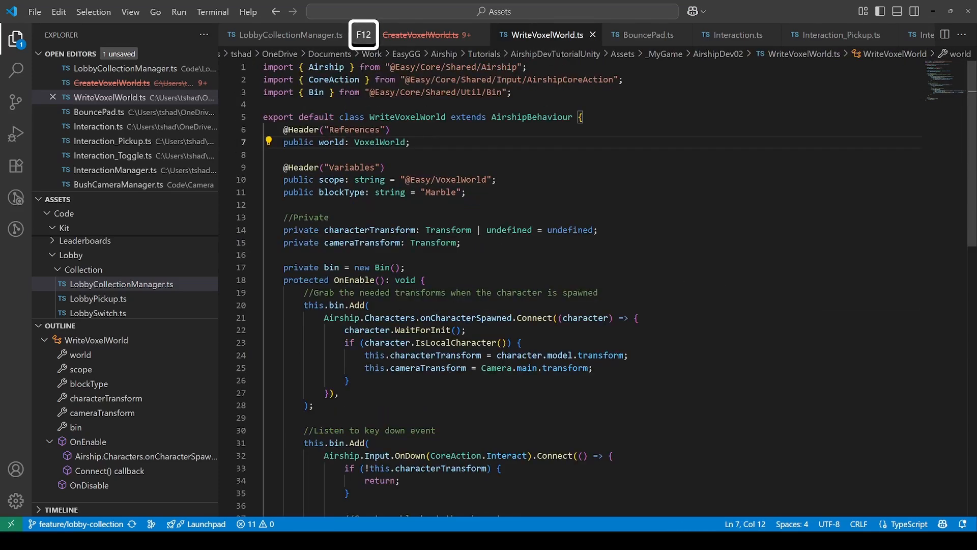
pyautogui.moveTo(405, 142); pyautogui.dragTo(319, 143)
pyautogui.scroll(-8, 320, 143)
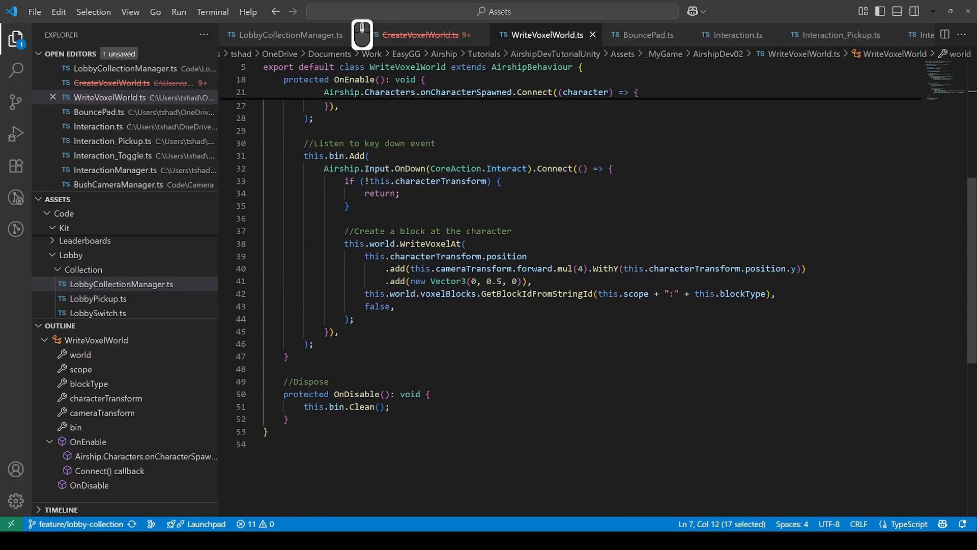
pyautogui.doubleClick(448, 293)
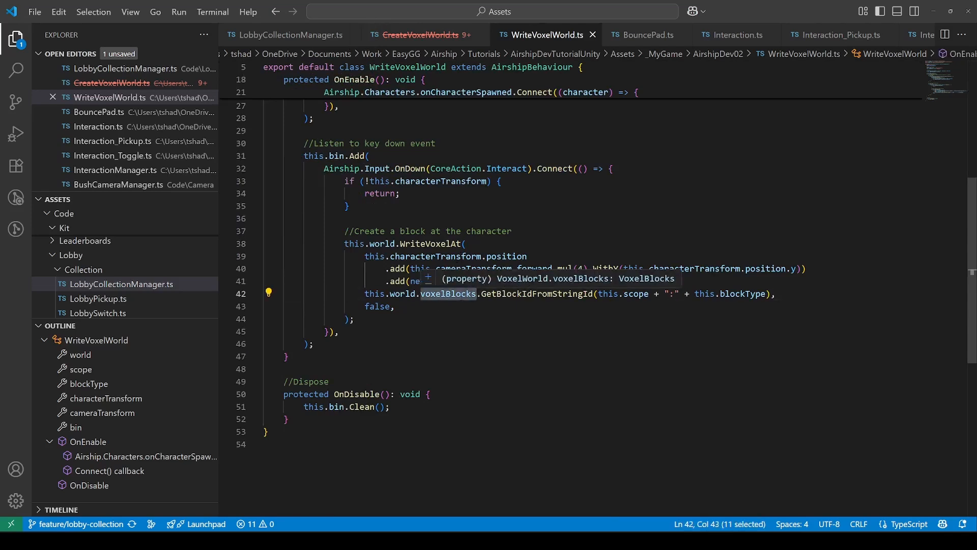
pyautogui.doubleClick(540, 295)
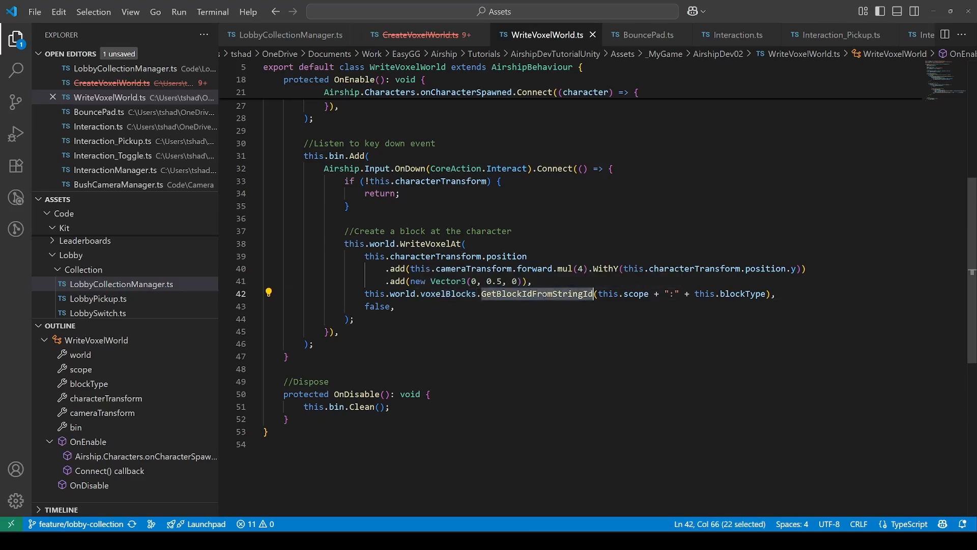
# Open the WriteVoxelAt definition to examine its parameters, and return to the script to inspect the priority argument.
pyautogui.doubleClick(433, 244)
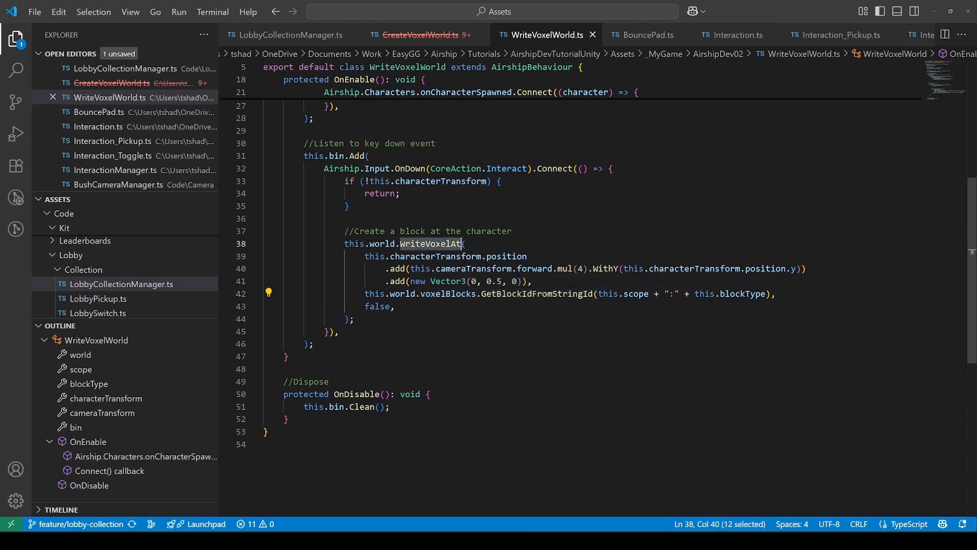
pyautogui.keyDown('ctrl'); pyautogui.click(429, 245); pyautogui.keyUp('ctrl')
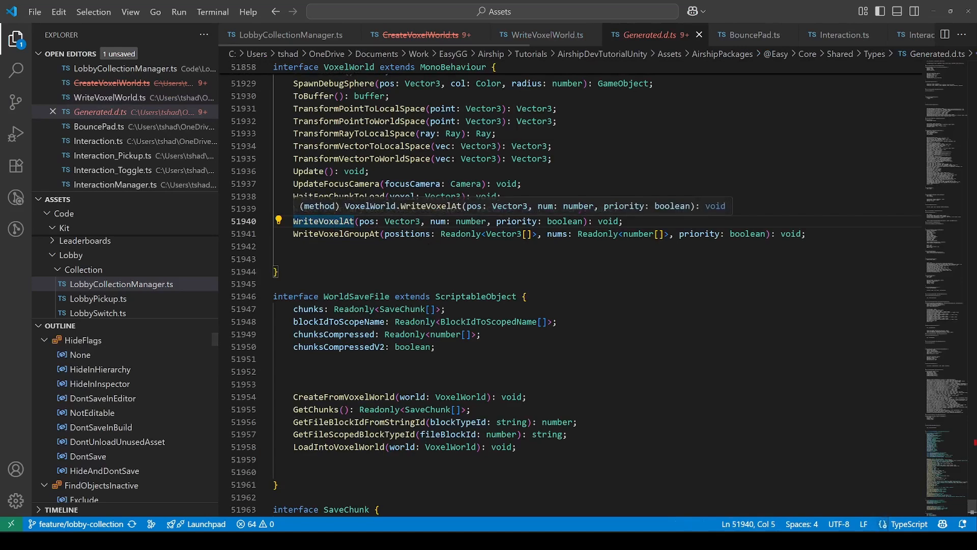
pyautogui.moveTo(294, 221); pyautogui.dragTo(624, 221)
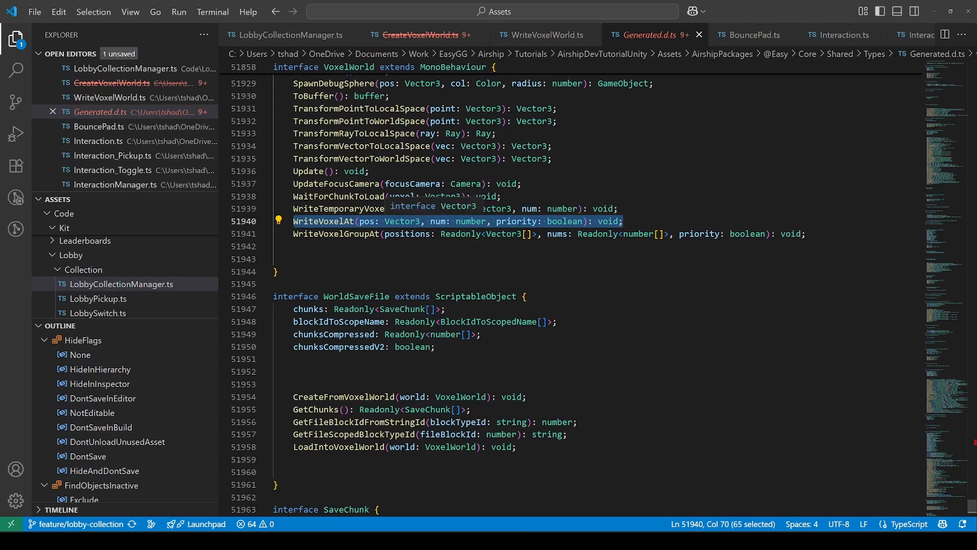
pyautogui.hotkey('alt', 'Left')
pyautogui.moveTo(364, 307); pyautogui.dragTo(396, 307)
pyautogui.click(398, 308)
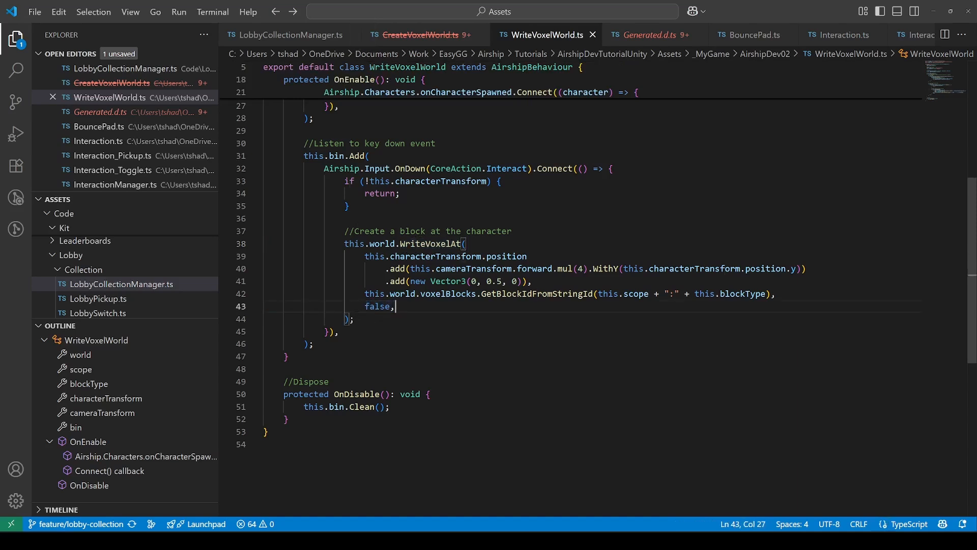
# Review the whole block-creation code and the bin cleanup in OnDisable, and switch to the Unity editor.
pyautogui.moveTo(374, 323); pyautogui.dragTo(284, 231)
pyautogui.scroll(-1, 284, 231)
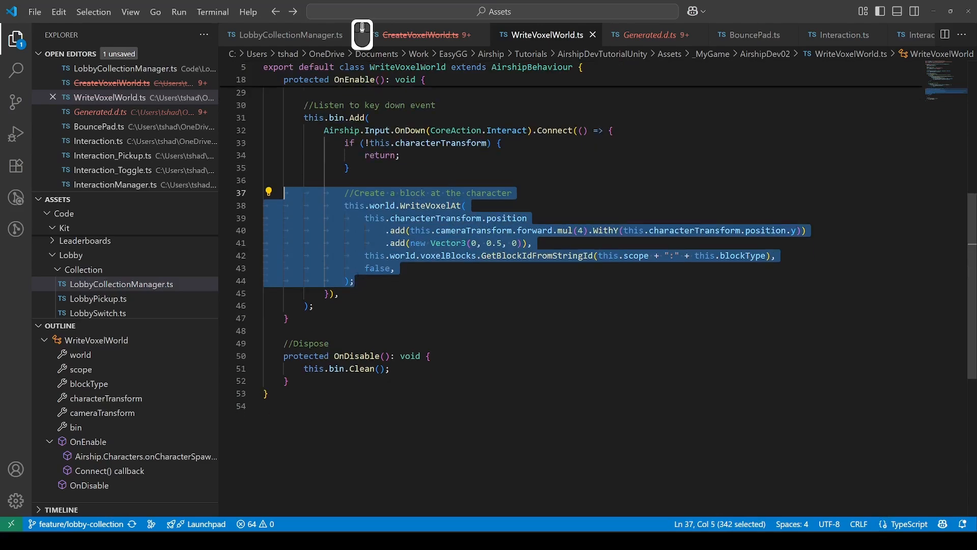
pyautogui.moveTo(305, 369); pyautogui.dragTo(391, 369)
pyautogui.scroll(2, 390, 368)
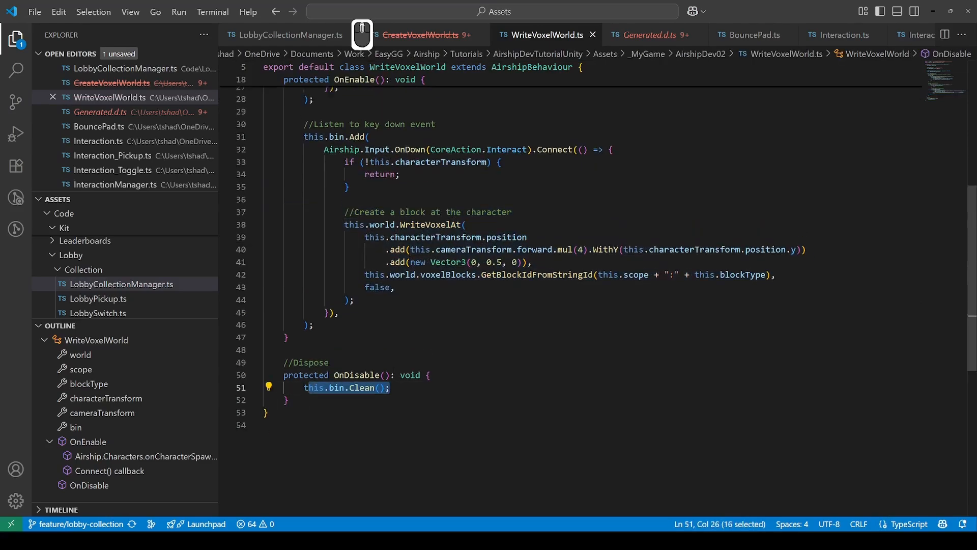
pyautogui.hotkey('alt', 'Tab')
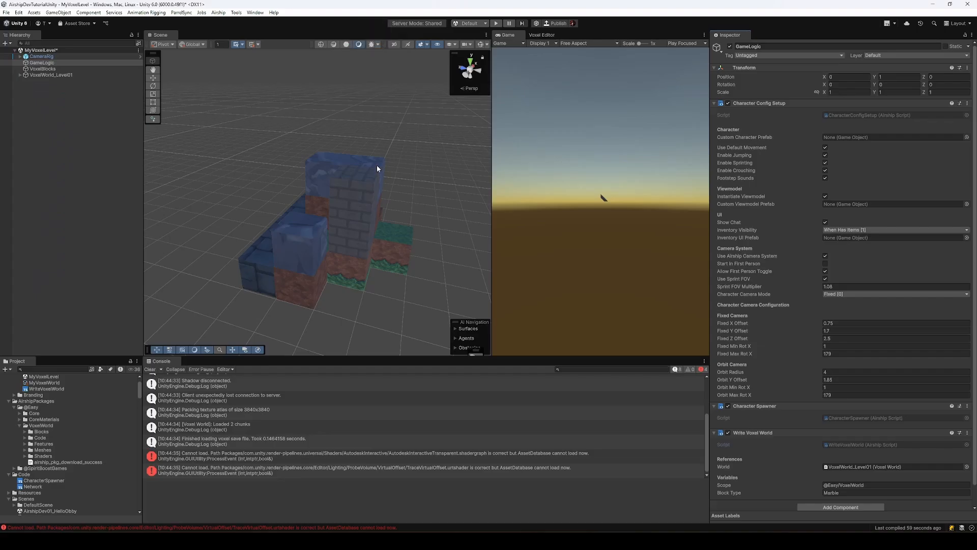